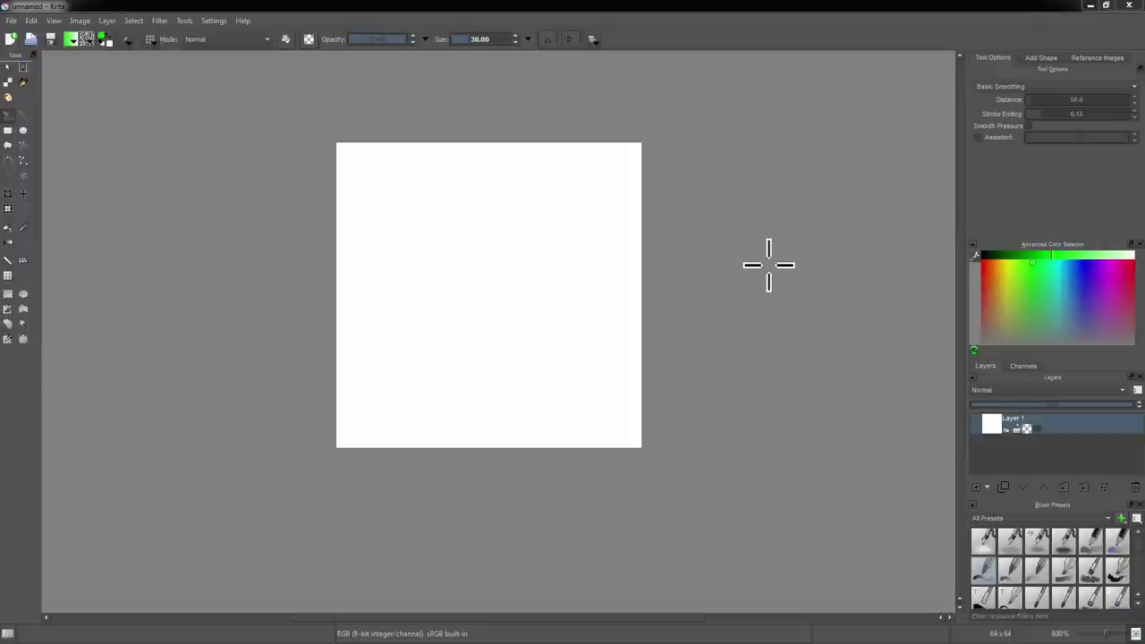
- Save the current window layout as a workspace named "Pixel Art Tutorial" and load it from the workspace list
{"action": "left_click", "coordinate": [591, 40]}
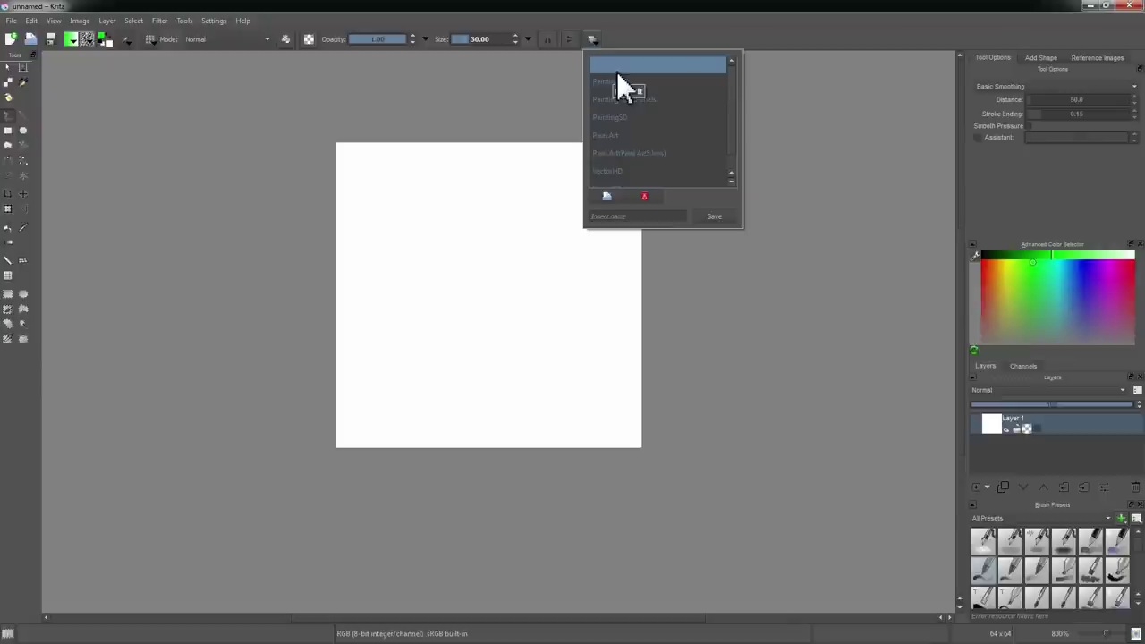
{"action": "left_click", "coordinate": [632, 217]}
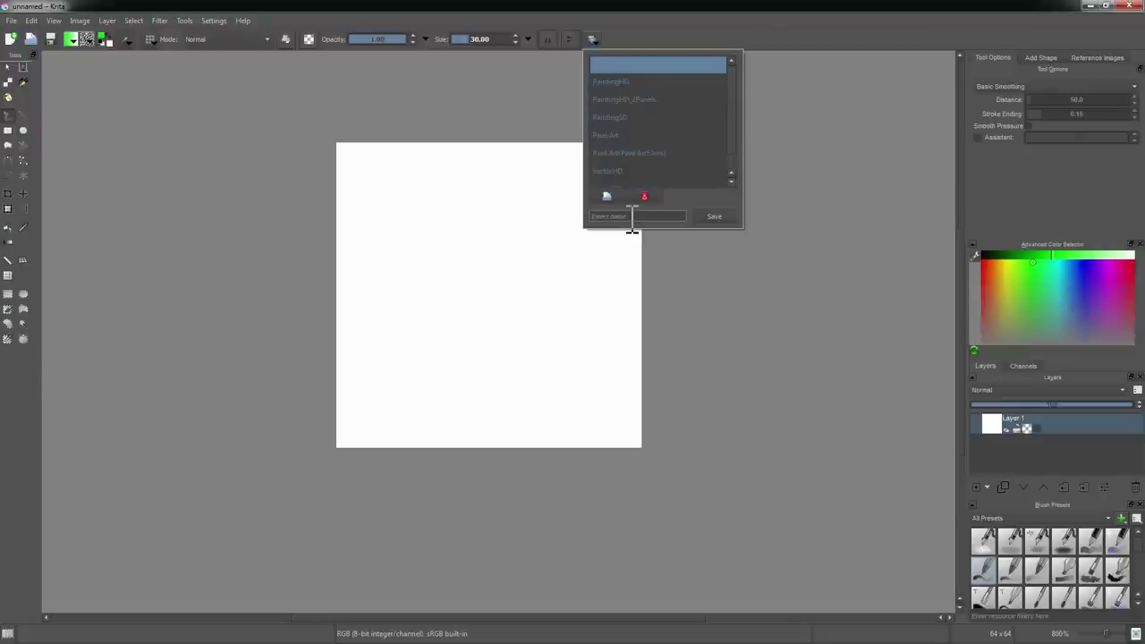
{"action": "type", "text": "Pixel Art Tutorial"}
{"action": "left_click", "coordinate": [718, 218]}
{"action": "scroll", "coordinate": [732, 172], "scroll_direction": "down", "scroll_amount": 2}
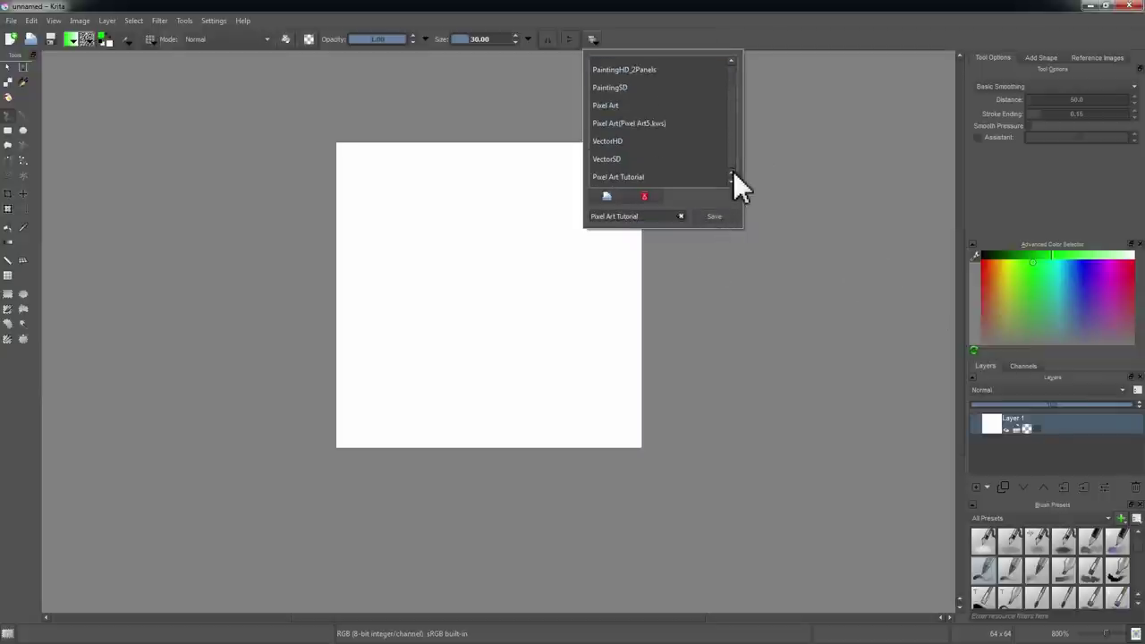
{"action": "left_click", "coordinate": [665, 178]}
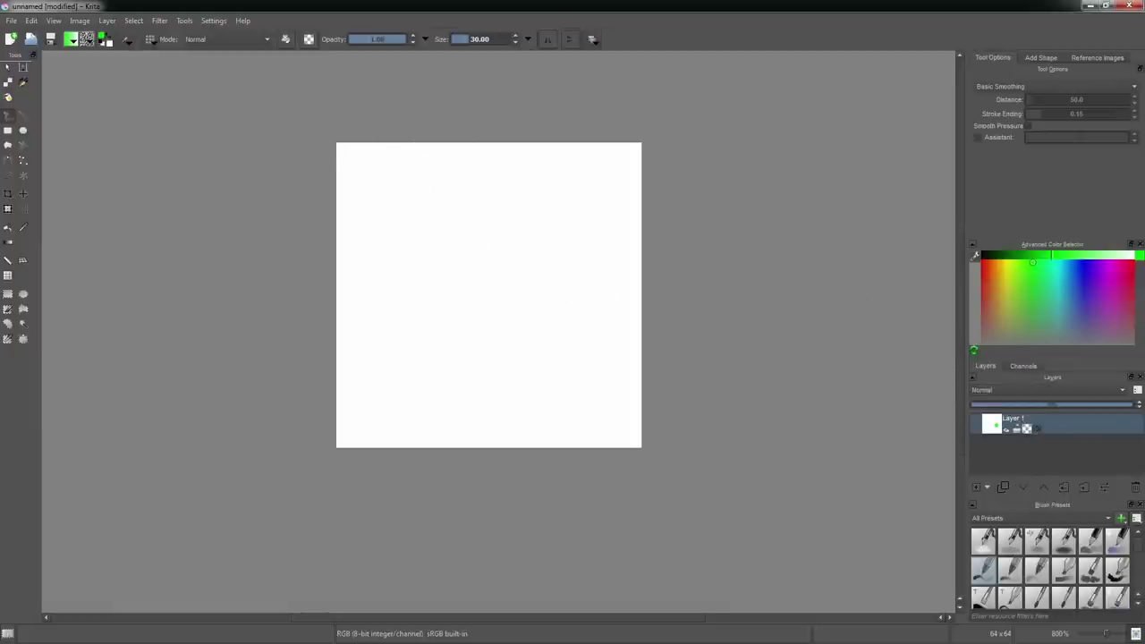
- Reset the foreground and background colours to black and white and choose the Basic_tip_default brush preset
{"action": "key", "text": "d"}
{"action": "key", "text": "e"}
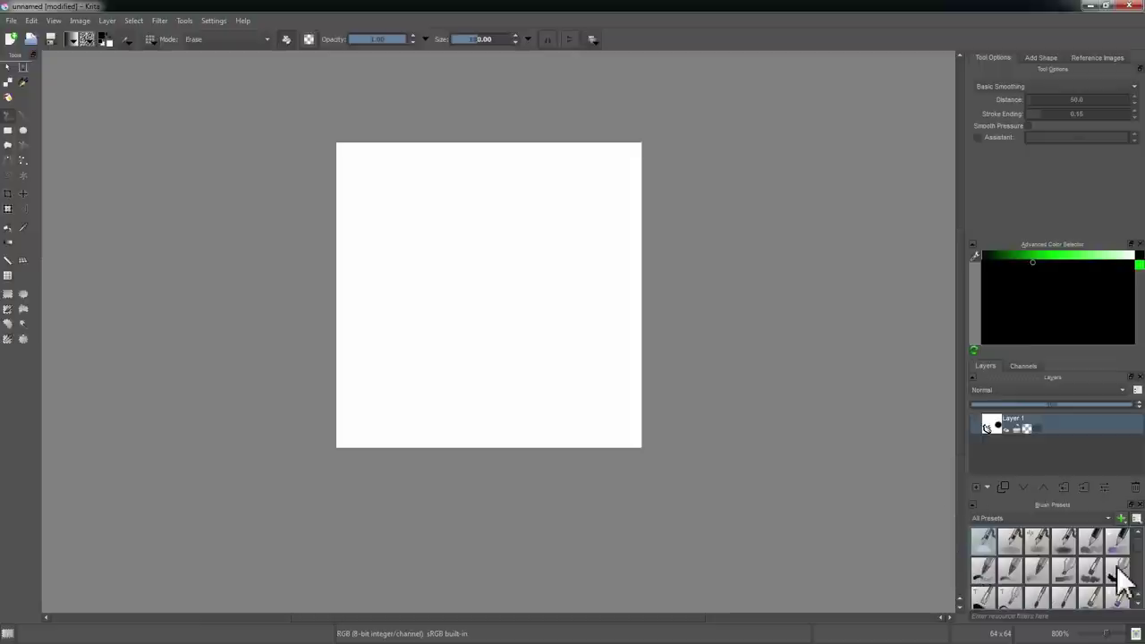
{"action": "scroll", "coordinate": [1140, 553], "scroll_direction": "down", "scroll_amount": 3}
{"action": "scroll", "coordinate": [1141, 568], "scroll_direction": "down", "scroll_amount": 6}
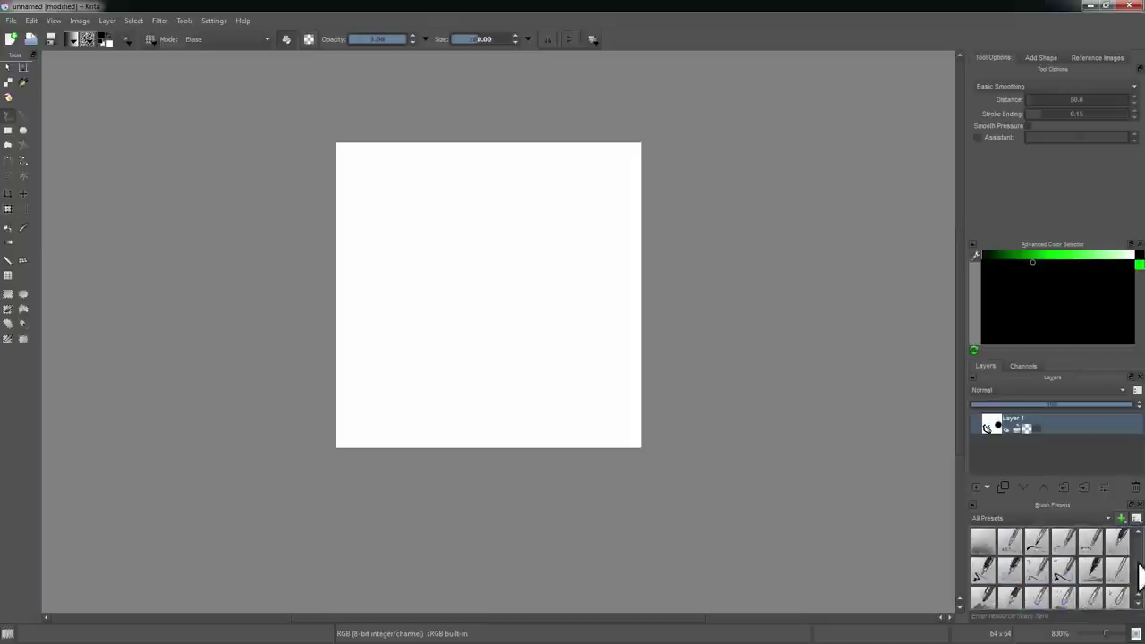
{"action": "scroll", "coordinate": [1141, 572], "scroll_direction": "down", "scroll_amount": 5}
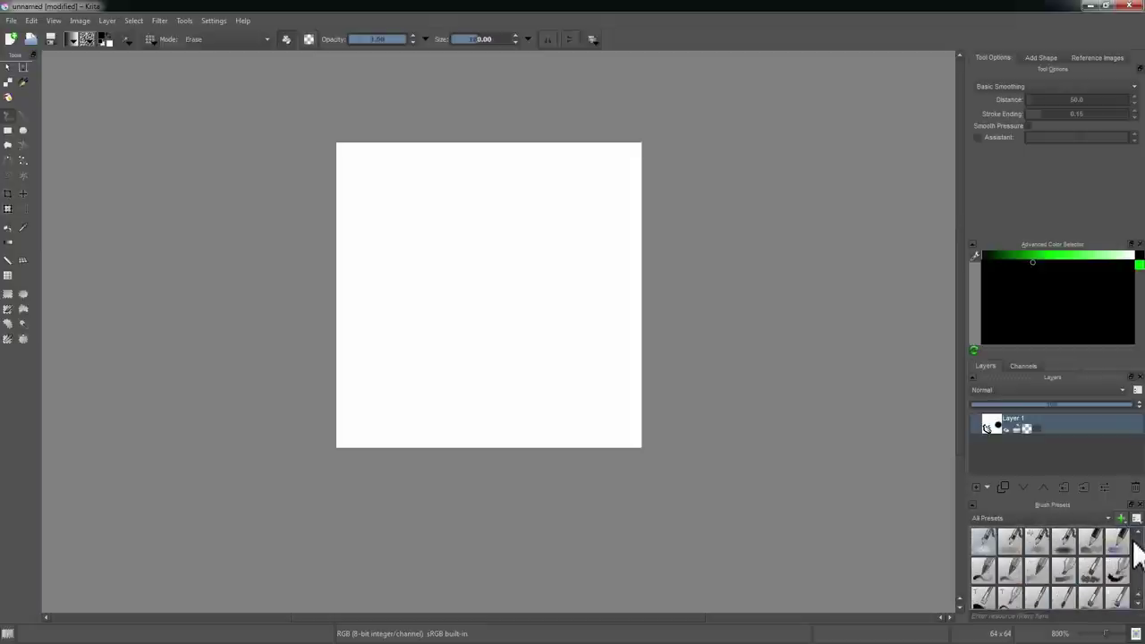
{"action": "left_click", "coordinate": [978, 578]}
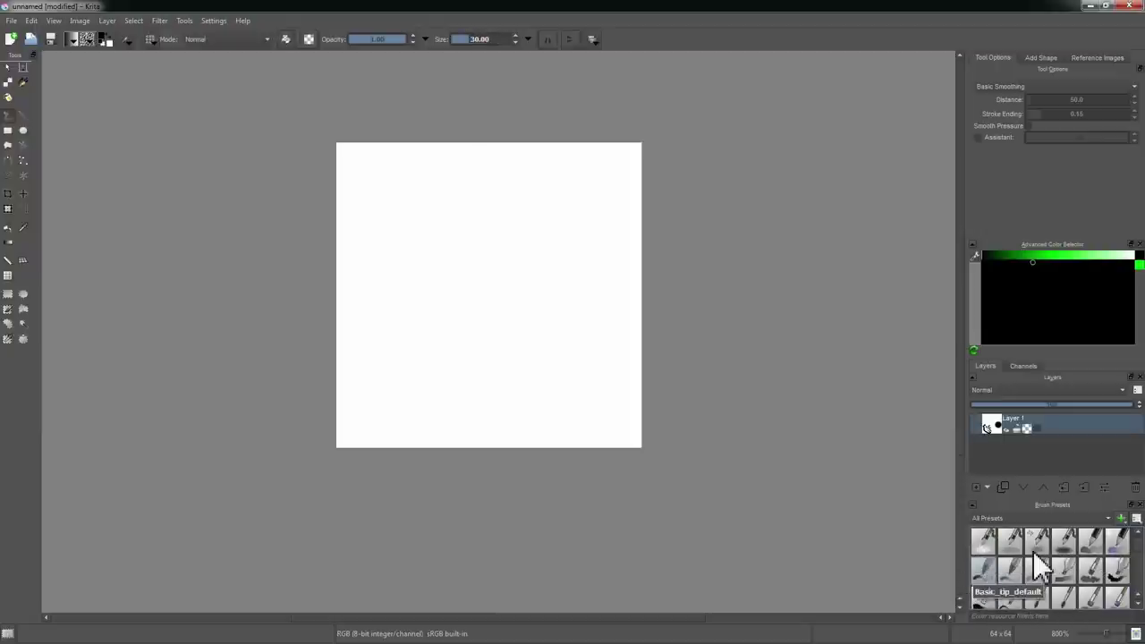
{"action": "left_click", "coordinate": [983, 570]}
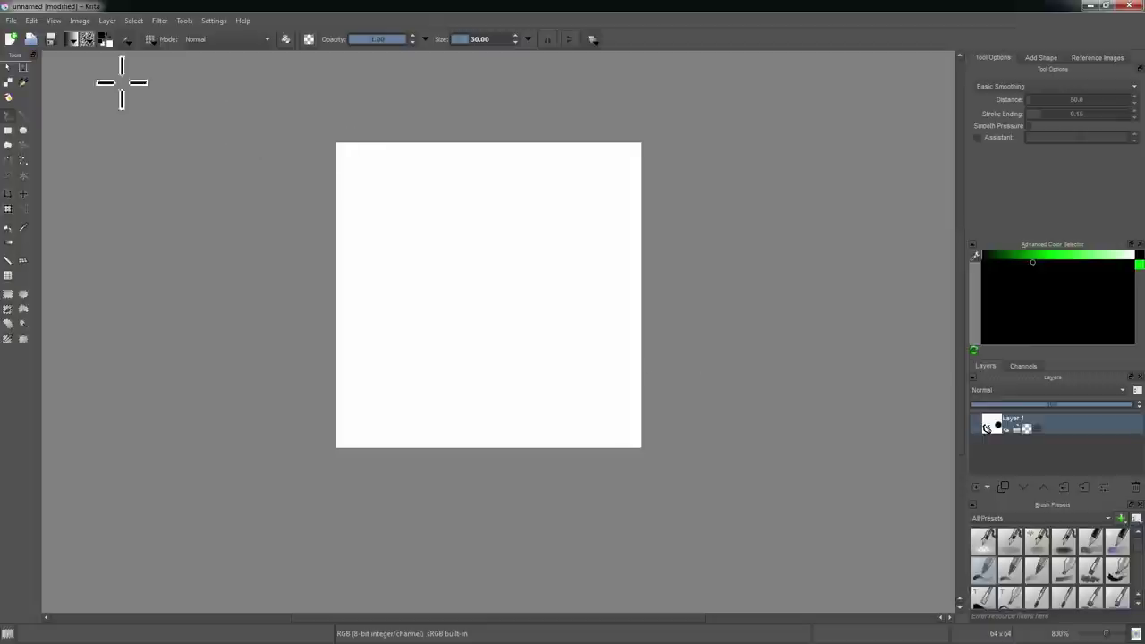
- Set the brush size to 5, paint a freehand test stroke across the canvas and clear it
{"action": "left_click", "coordinate": [124, 40]}
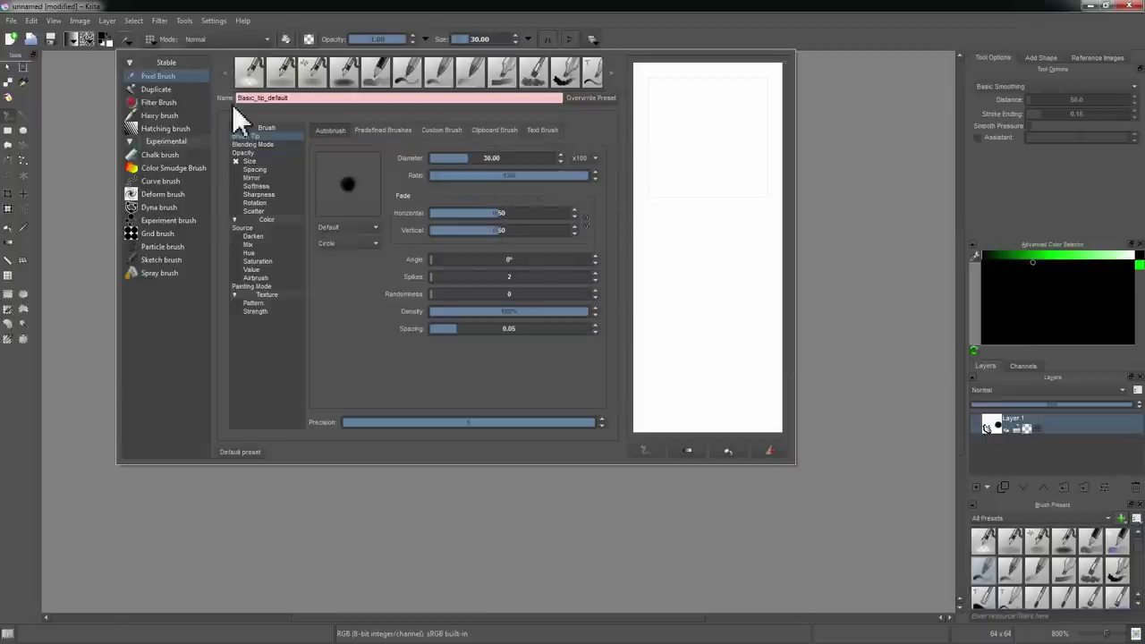
{"action": "left_click", "coordinate": [410, 74]}
{"action": "left_click", "coordinate": [391, 72]}
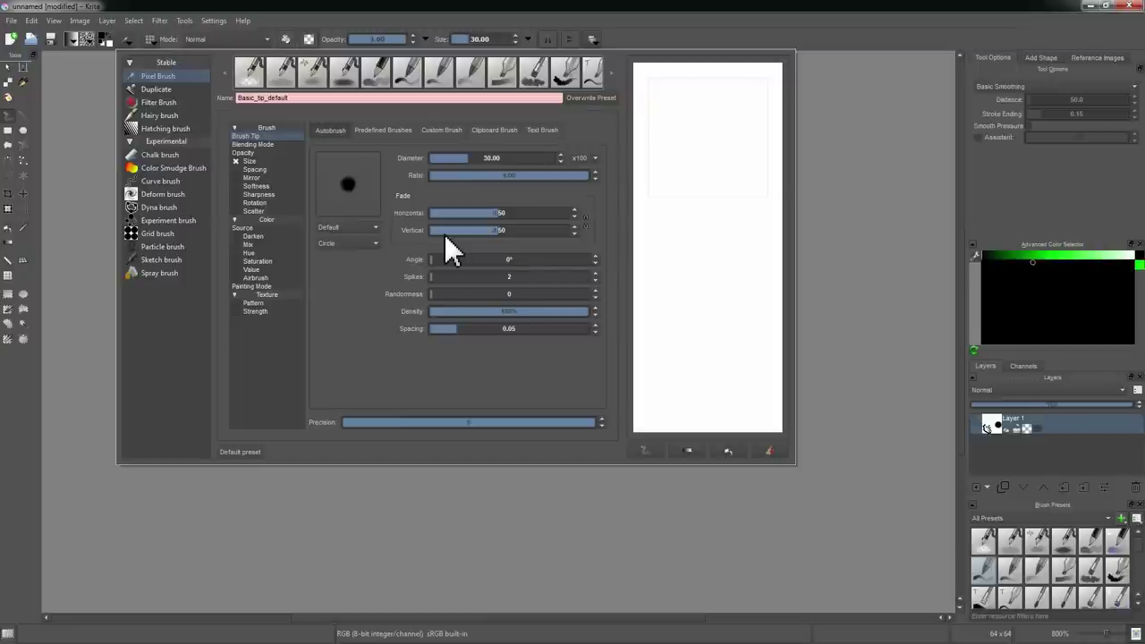
{"action": "left_click", "coordinate": [869, 184]}
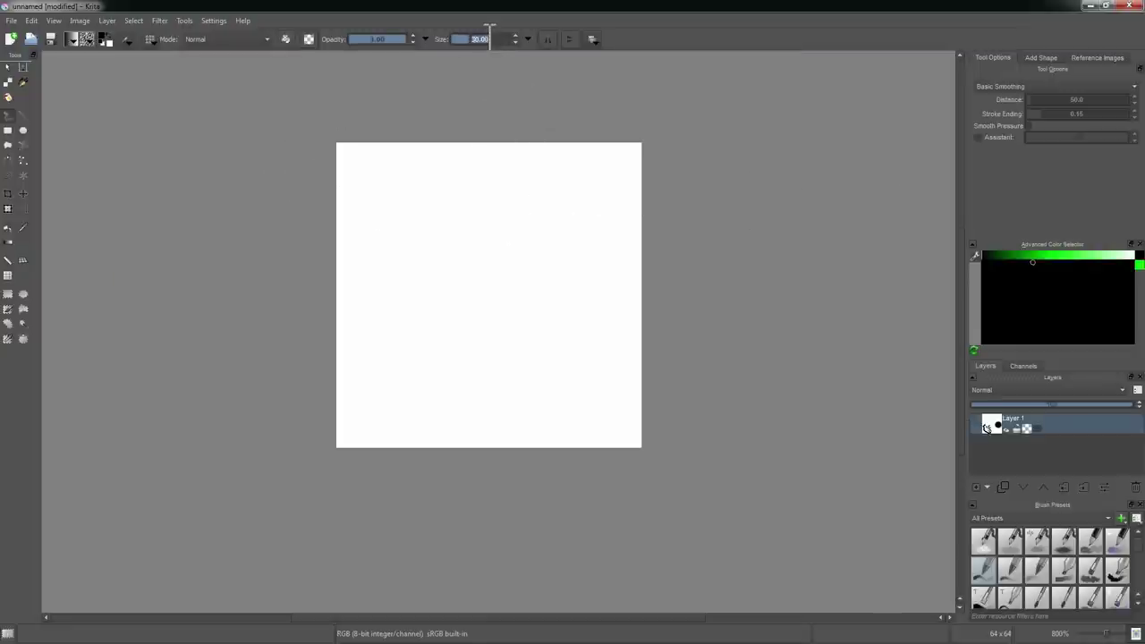
{"action": "left_click_drag", "start_coordinate": [489, 36], "coordinate": [460, 38]}
{"action": "mouse_move", "coordinate": [383, 190]}
{"action": "left_mouse_down"}
{"action": "mouse_move", "coordinate": [468, 293]}
{"action": "mouse_move", "coordinate": [562, 355]}
{"action": "mouse_move", "coordinate": [552, 268]}
{"action": "mouse_move", "coordinate": [610, 365]}
{"action": "left_mouse_up"}
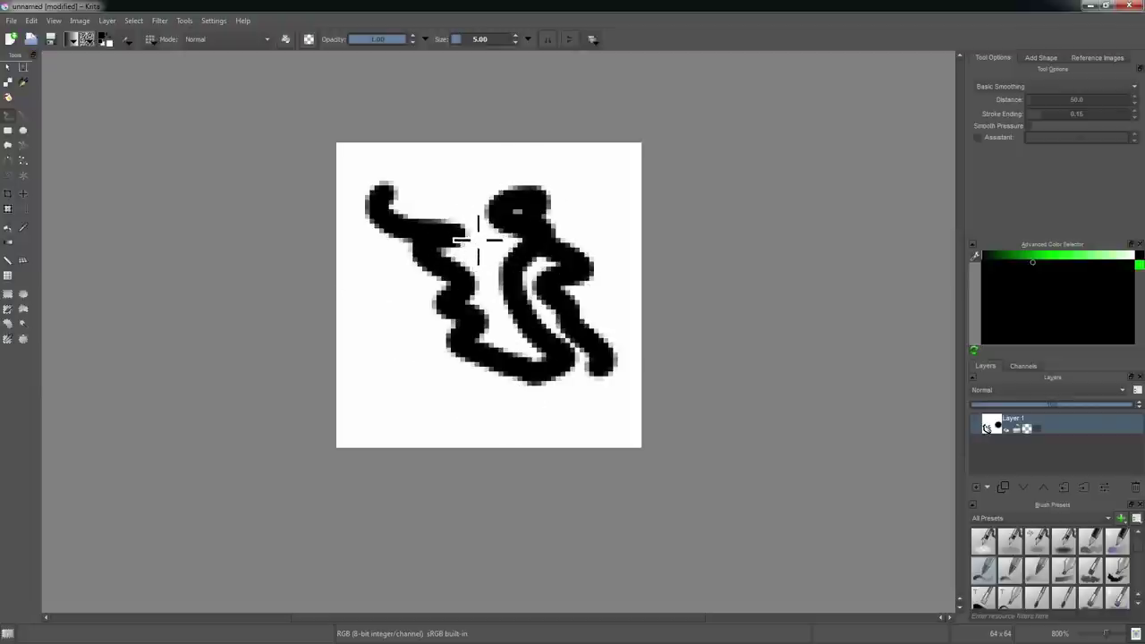
{"action": "key", "text": "Delete"}
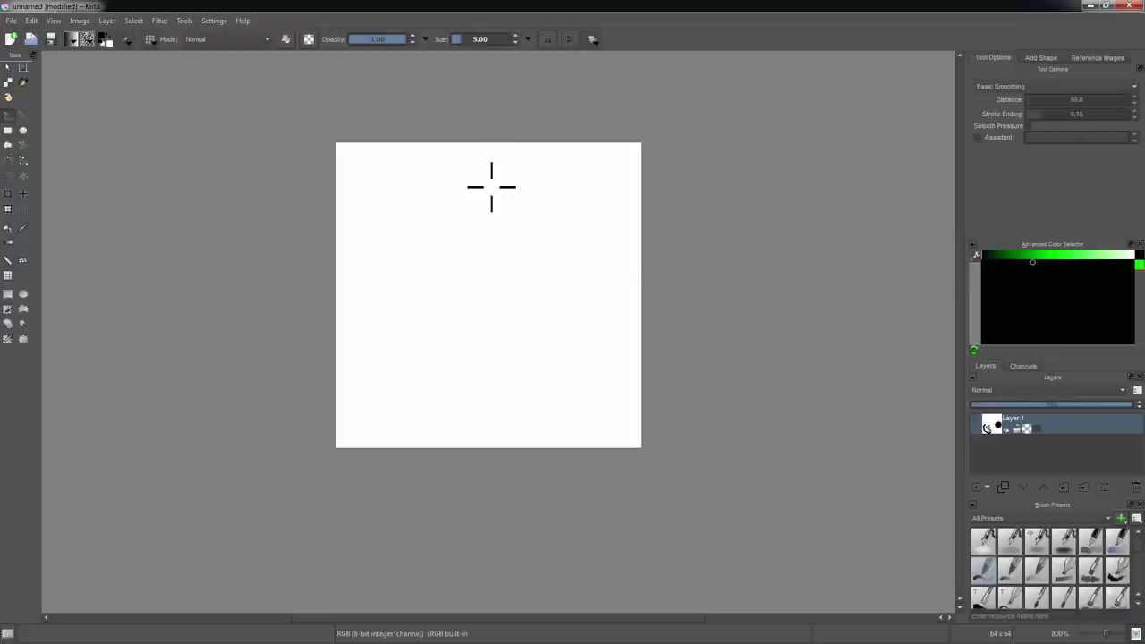
- Set the brush tip's horizontal and vertical fade to 1.00
{"action": "left_click", "coordinate": [148, 40]}
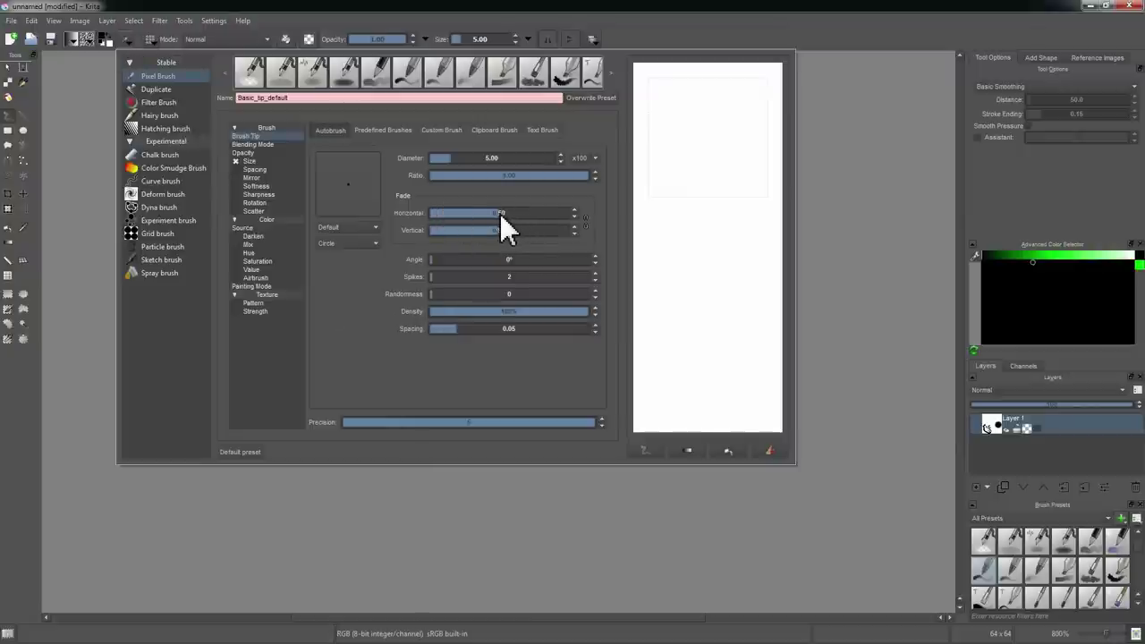
{"action": "left_click_drag", "start_coordinate": [499, 213], "coordinate": [513, 234]}
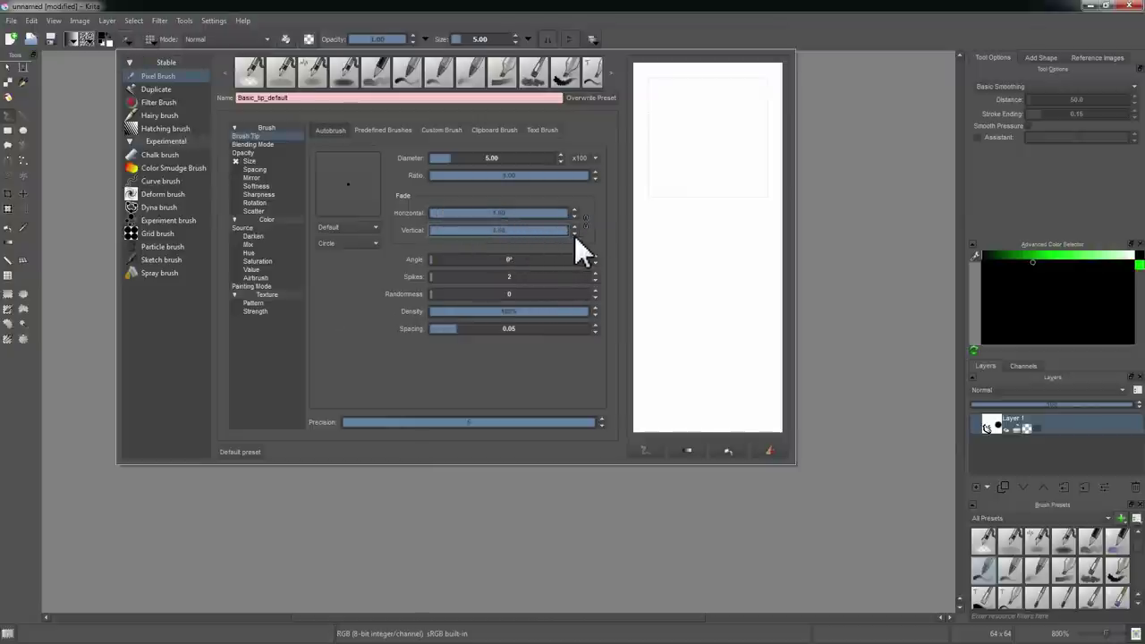
{"action": "left_click", "coordinate": [851, 248]}
- Paint a wavy test stroke and a few dabs on the canvas and undo them
{"action": "mouse_move", "coordinate": [472, 195]}
{"action": "left_mouse_down"}
{"action": "mouse_move", "coordinate": [450, 218]}
{"action": "mouse_move", "coordinate": [466, 321]}
{"action": "mouse_move", "coordinate": [530, 375]}
{"action": "mouse_move", "coordinate": [536, 214]}
{"action": "mouse_move", "coordinate": [585, 220]}
{"action": "left_mouse_up"}
{"action": "left_click", "coordinate": [375, 251]}
{"action": "mouse_move", "coordinate": [382, 304]}
{"action": "left_mouse_down"}
{"action": "mouse_move", "coordinate": [390, 375]}
{"action": "mouse_move", "coordinate": [442, 389]}
{"action": "left_mouse_up"}
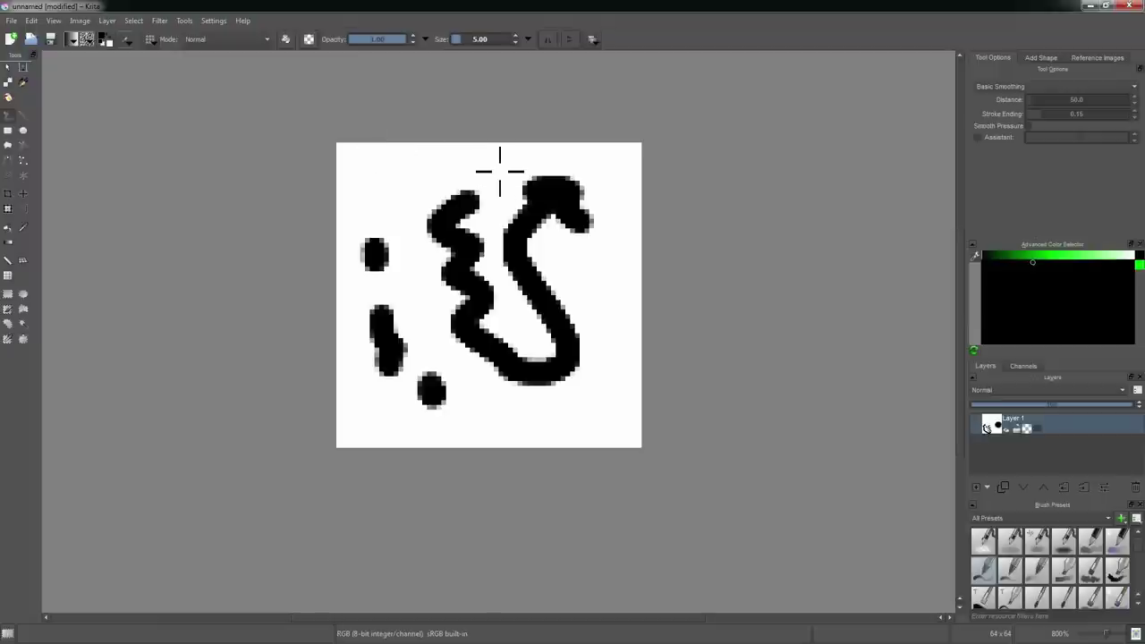
{"action": "key", "text": "ctrl+z"}
{"action": "key", "text": "ctrl+z"}
- Enlarge the brush tip's diameter to 53.50 and link its horizontal and vertical fade at 1.00
{"action": "left_click", "coordinate": [128, 39]}
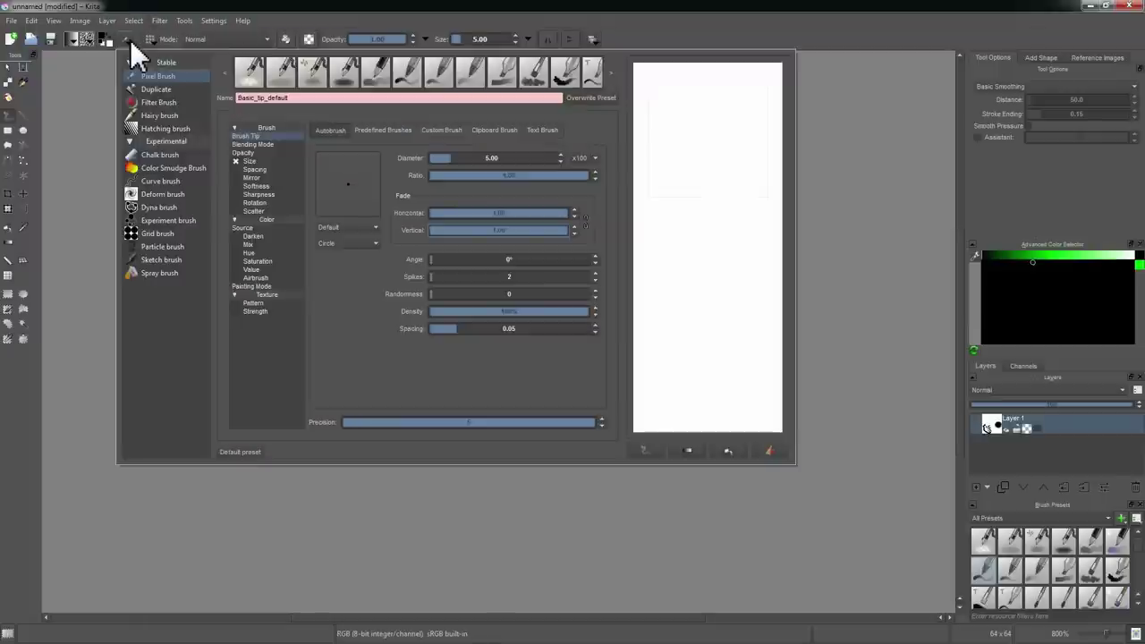
{"action": "left_click_drag", "start_coordinate": [450, 158], "coordinate": [476, 160]}
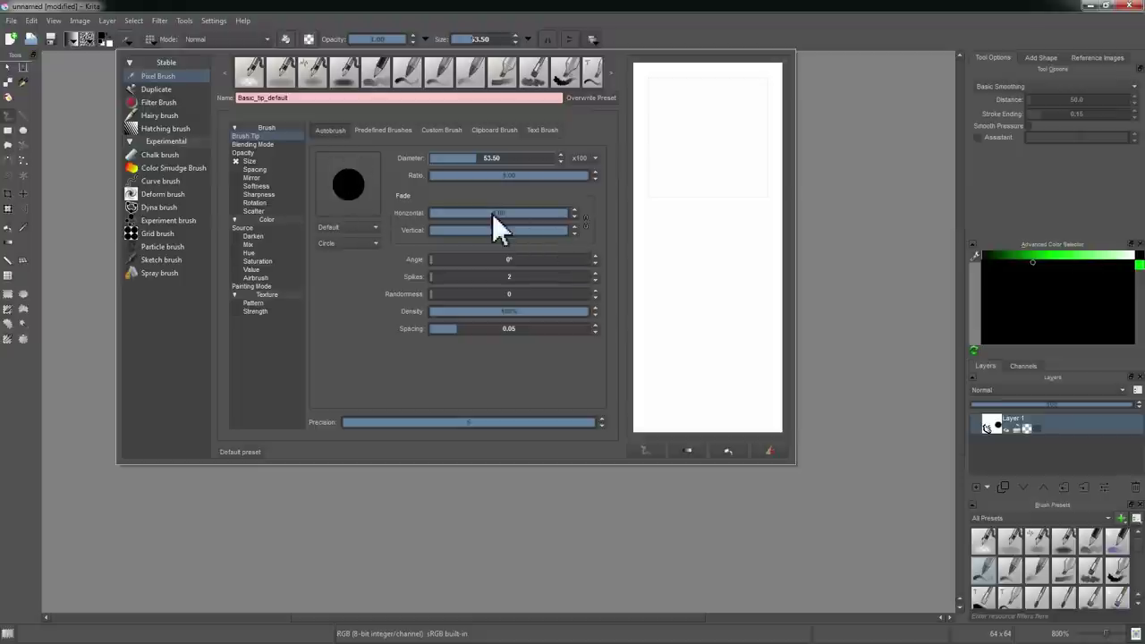
{"action": "left_click", "coordinate": [584, 220]}
{"action": "mouse_move", "coordinate": [549, 212]}
{"action": "left_mouse_down"}
{"action": "mouse_move", "coordinate": [432, 215]}
{"action": "mouse_move", "coordinate": [568, 215]}
{"action": "left_mouse_up"}
{"action": "left_click", "coordinate": [128, 41]}
{"action": "key", "text": "Delete"}
- Enable the brush's Sharpness option and flatten its pressure curve at the maximum value
{"action": "left_click", "coordinate": [128, 41]}
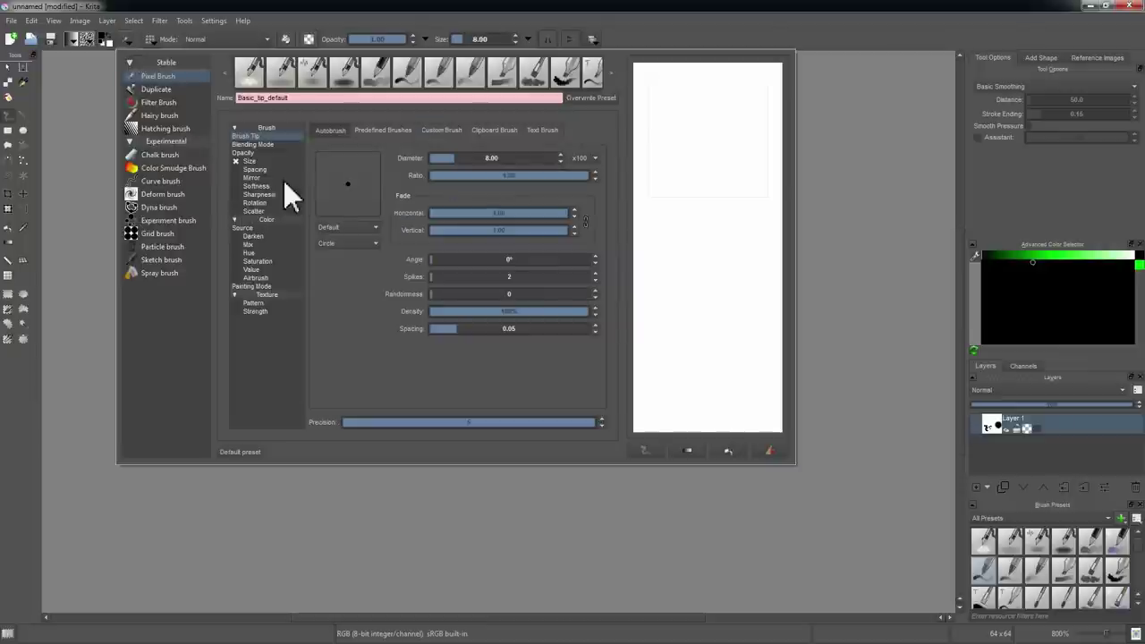
{"action": "left_click", "coordinate": [254, 195]}
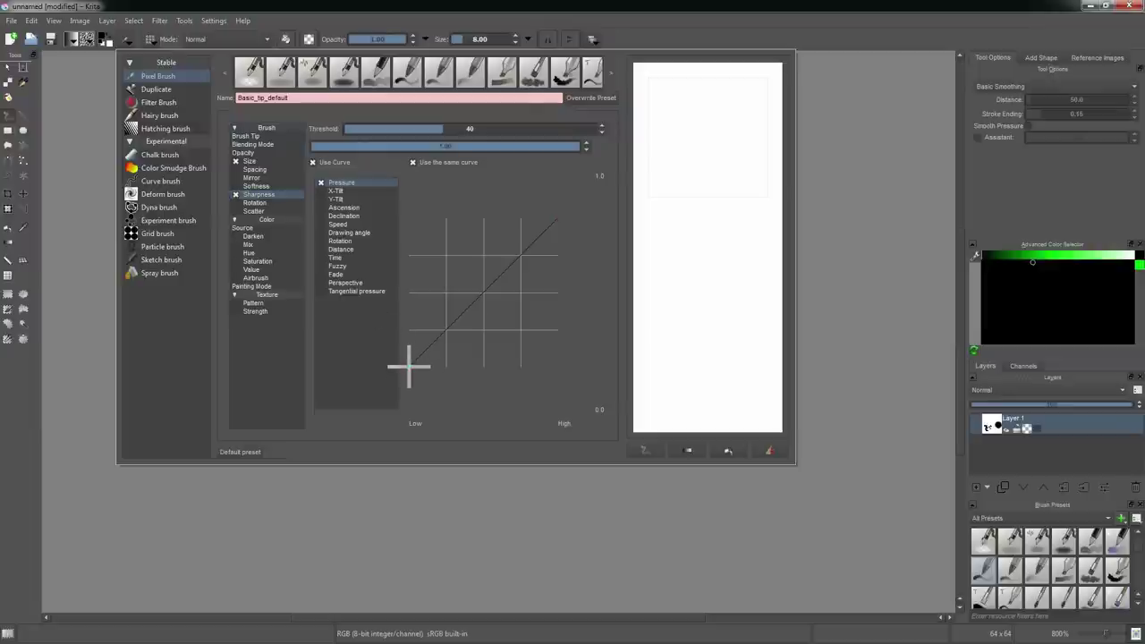
{"action": "left_click_drag", "start_coordinate": [409, 365], "coordinate": [378, 218]}
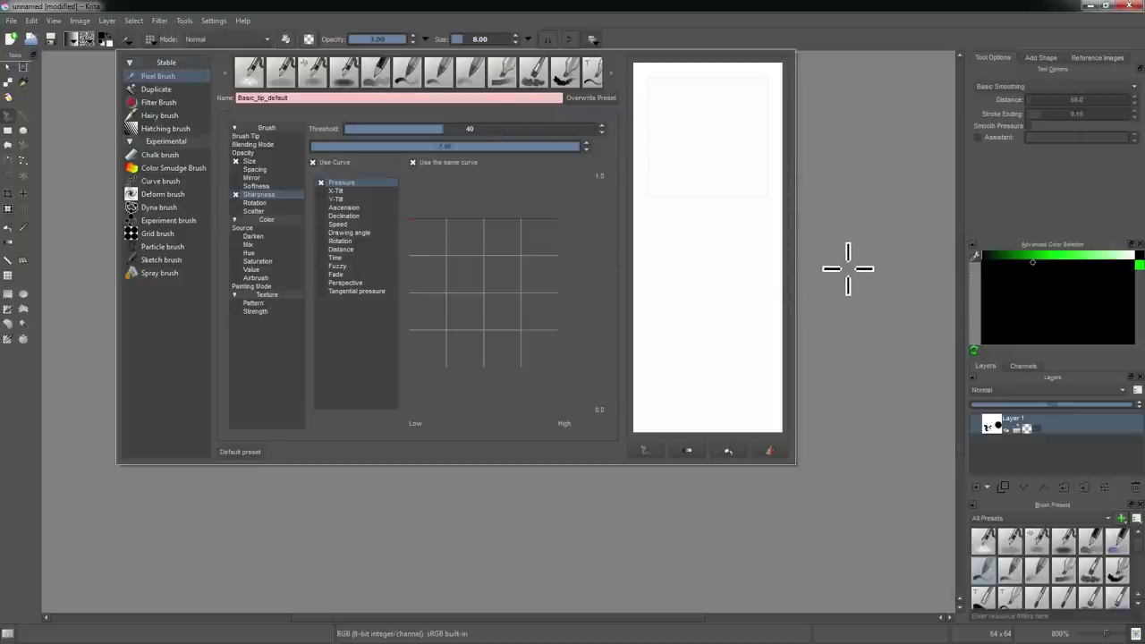
{"action": "left_click_drag", "start_coordinate": [409, 218], "coordinate": [379, 230]}
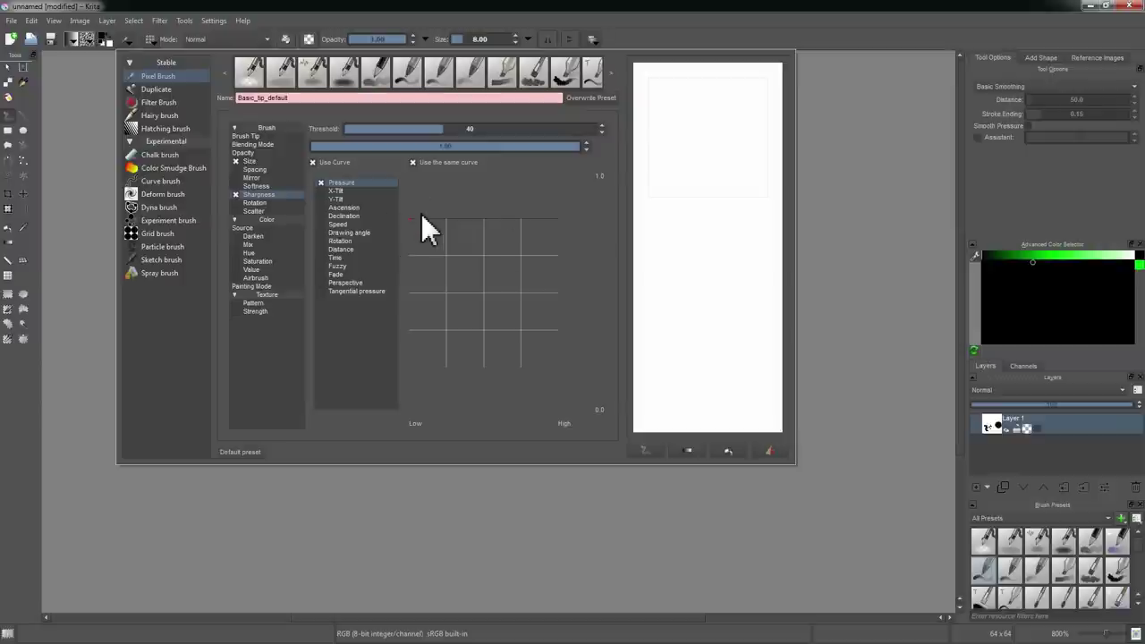
{"action": "left_click", "coordinate": [818, 235]}
- Paint a thick test stroke and dots at size 8, and thin test lines at size 0.59
{"action": "mouse_move", "coordinate": [469, 231]}
{"action": "left_mouse_down"}
{"action": "mouse_move", "coordinate": [457, 259]}
{"action": "mouse_move", "coordinate": [467, 332]}
{"action": "left_mouse_up"}
{"action": "left_click", "coordinate": [560, 237]}
{"action": "left_click", "coordinate": [564, 309]}
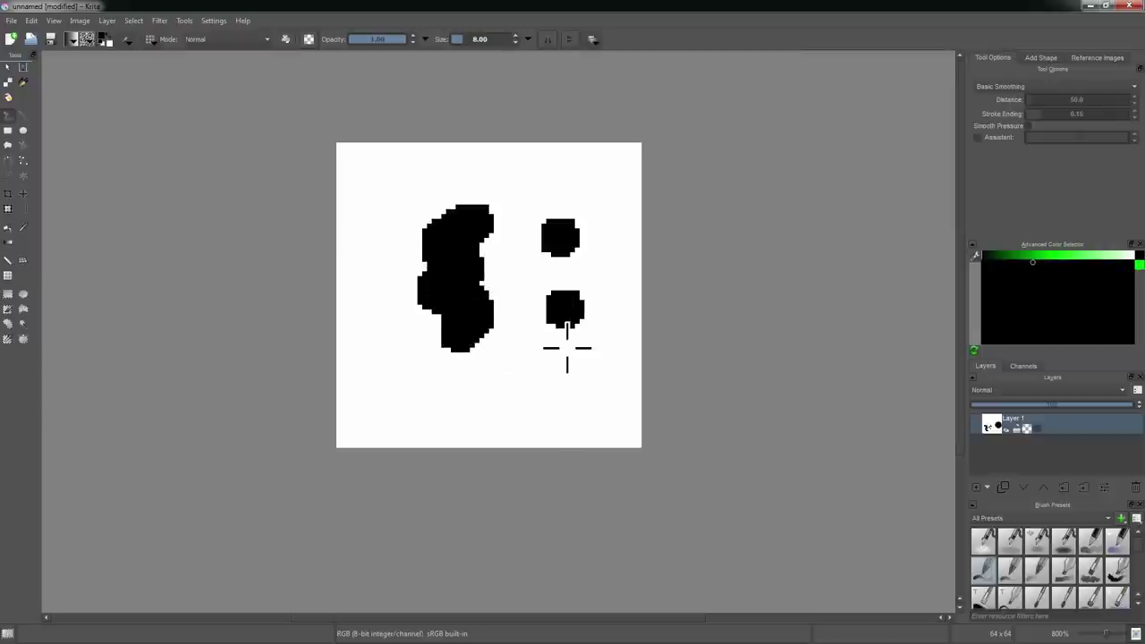
{"action": "left_click", "coordinate": [543, 371]}
{"action": "left_click", "coordinate": [460, 40]}
{"action": "left_click", "coordinate": [457, 40]}
{"action": "mouse_move", "coordinate": [524, 170]}
{"action": "left_mouse_down"}
{"action": "mouse_move", "coordinate": [587, 179]}
{"action": "mouse_move", "coordinate": [482, 156]}
{"action": "left_mouse_up"}
{"action": "left_click_drag", "start_coordinate": [417, 215], "coordinate": [488, 172]}
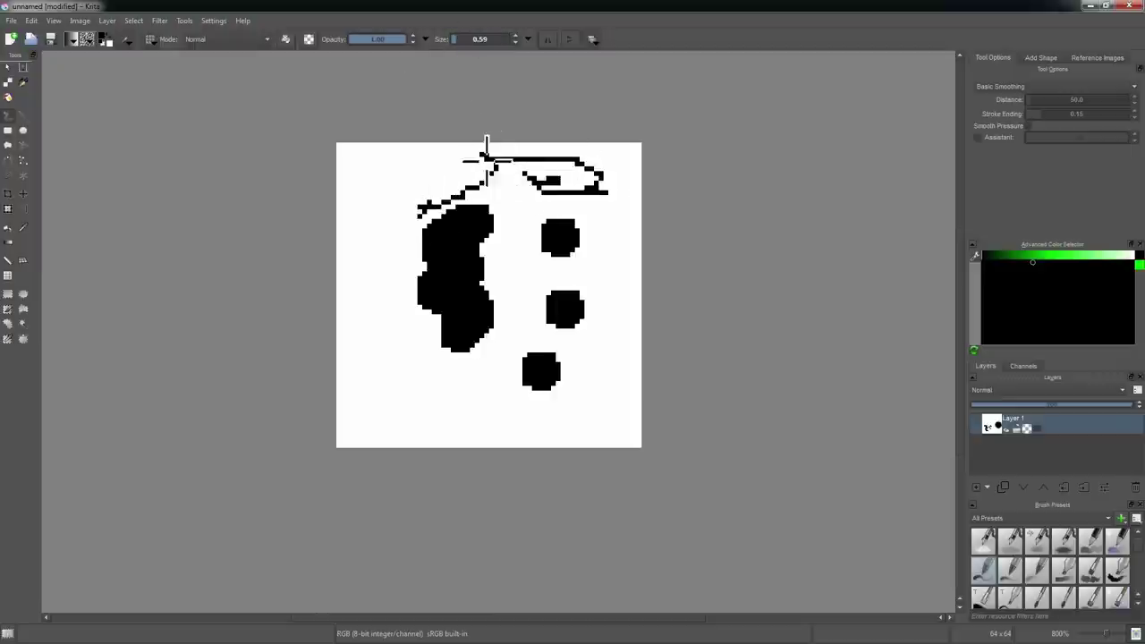
- Set the brush size to 1 and paint a freehand test line on the canvas
{"action": "left_click", "coordinate": [499, 40]}
{"action": "type", "text": "1"}
{"action": "key", "text": "Return"}
{"action": "mouse_move", "coordinate": [420, 177]}
{"action": "left_mouse_down"}
{"action": "mouse_move", "coordinate": [395, 202]}
{"action": "mouse_move", "coordinate": [375, 302]}
{"action": "left_mouse_up"}
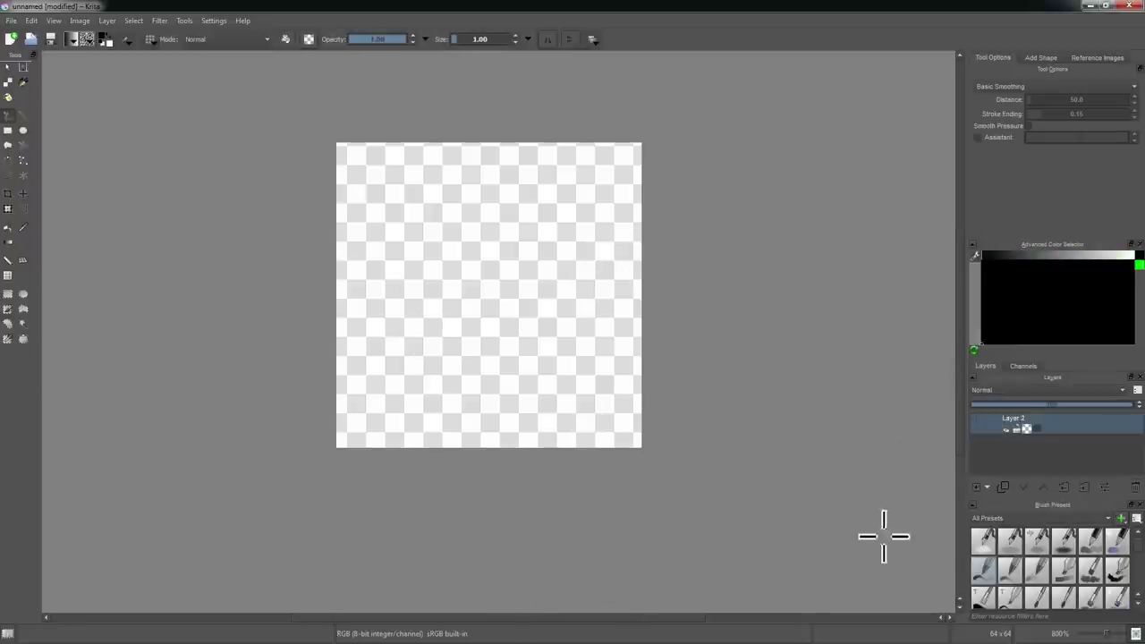
- Save the configured brush as a new preset named "Tutorial Pixel Brush"
{"action": "left_click", "coordinate": [125, 39]}
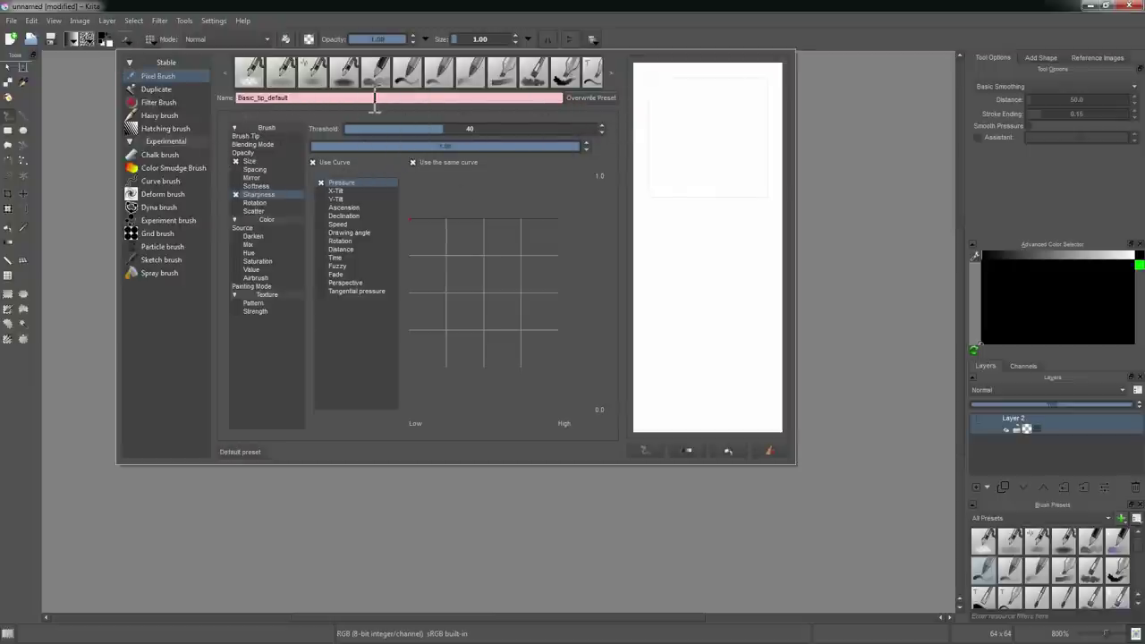
{"action": "double_click", "coordinate": [332, 98]}
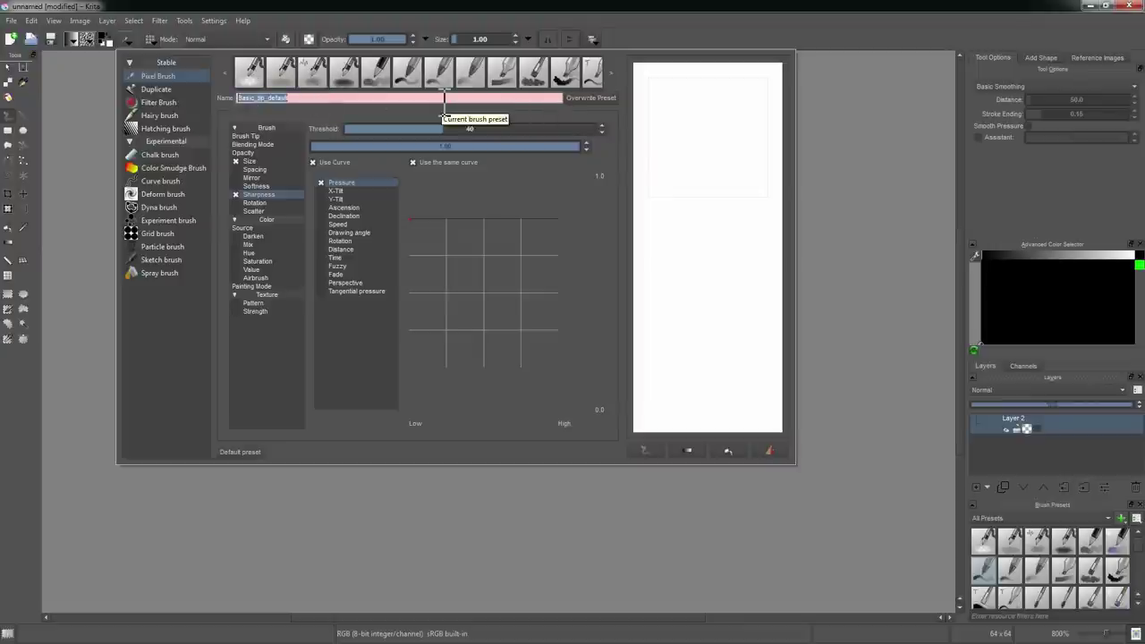
{"action": "type", "text": "Tutorial Pixel Brush"}
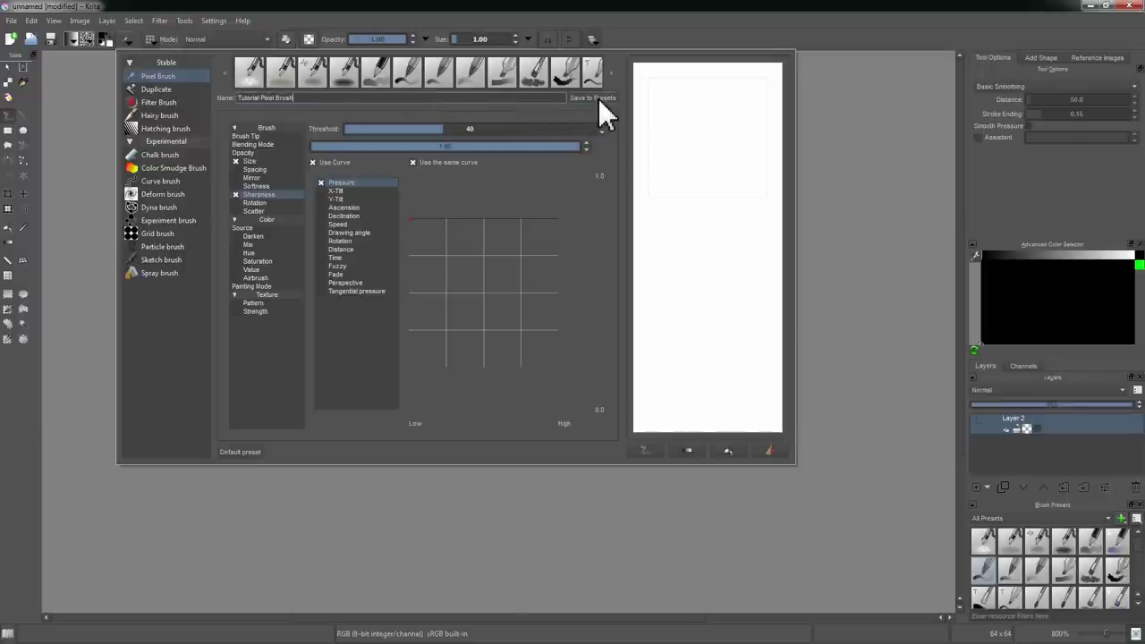
{"action": "left_click", "coordinate": [598, 98]}
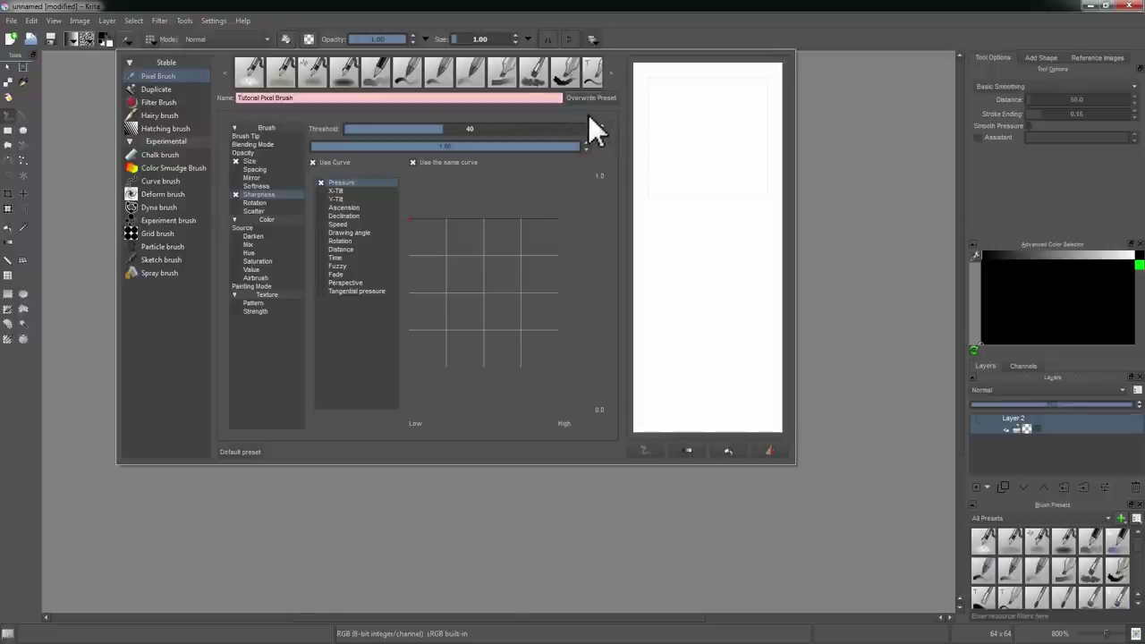
- Draw a squiggle as the thumbnail of the Tutorial Pixel Brush preset and overwrite the preset with it
{"action": "left_click", "coordinate": [612, 72]}
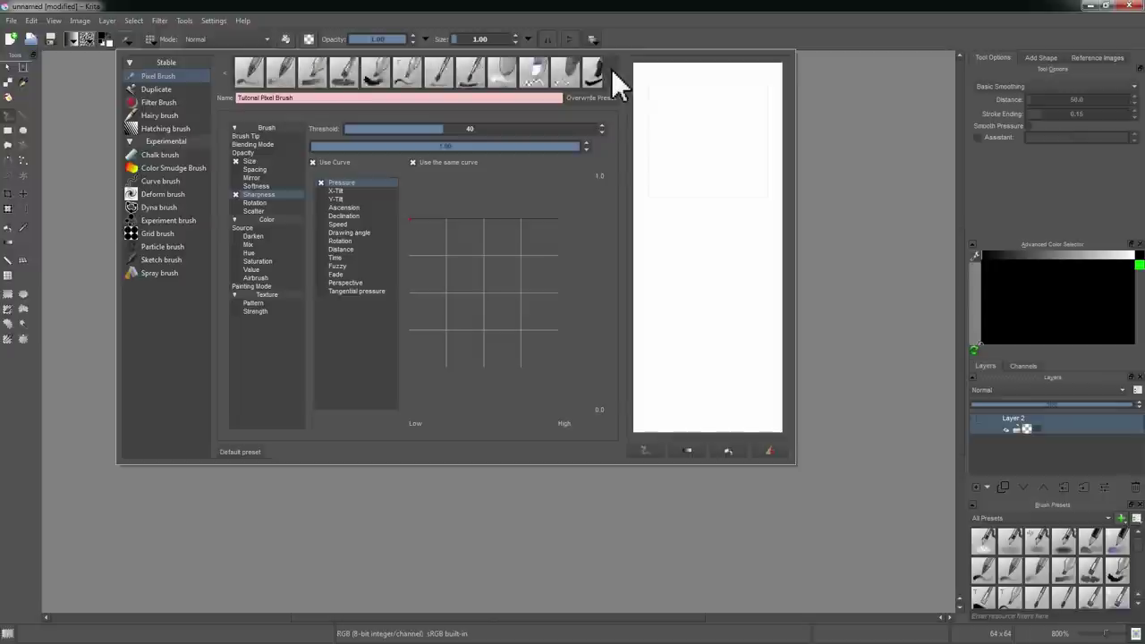
{"action": "left_click", "coordinate": [614, 73]}
{"action": "left_click", "coordinate": [614, 74]}
{"action": "left_click", "coordinate": [614, 73]}
{"action": "left_click", "coordinate": [613, 74]}
{"action": "left_click", "coordinate": [613, 73]}
{"action": "left_click", "coordinate": [613, 73]}
{"action": "left_click", "coordinate": [614, 74]}
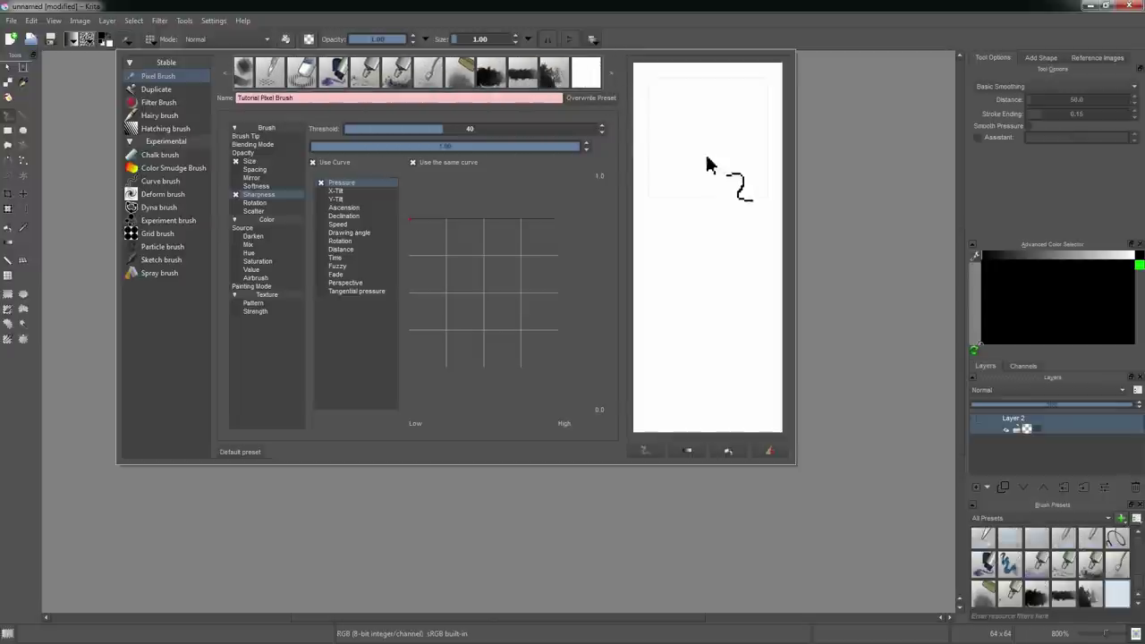
{"action": "mouse_move", "coordinate": [685, 110]}
{"action": "left_mouse_down"}
{"action": "mouse_move", "coordinate": [695, 149]}
{"action": "mouse_move", "coordinate": [725, 163]}
{"action": "mouse_move", "coordinate": [721, 113]}
{"action": "left_mouse_up"}
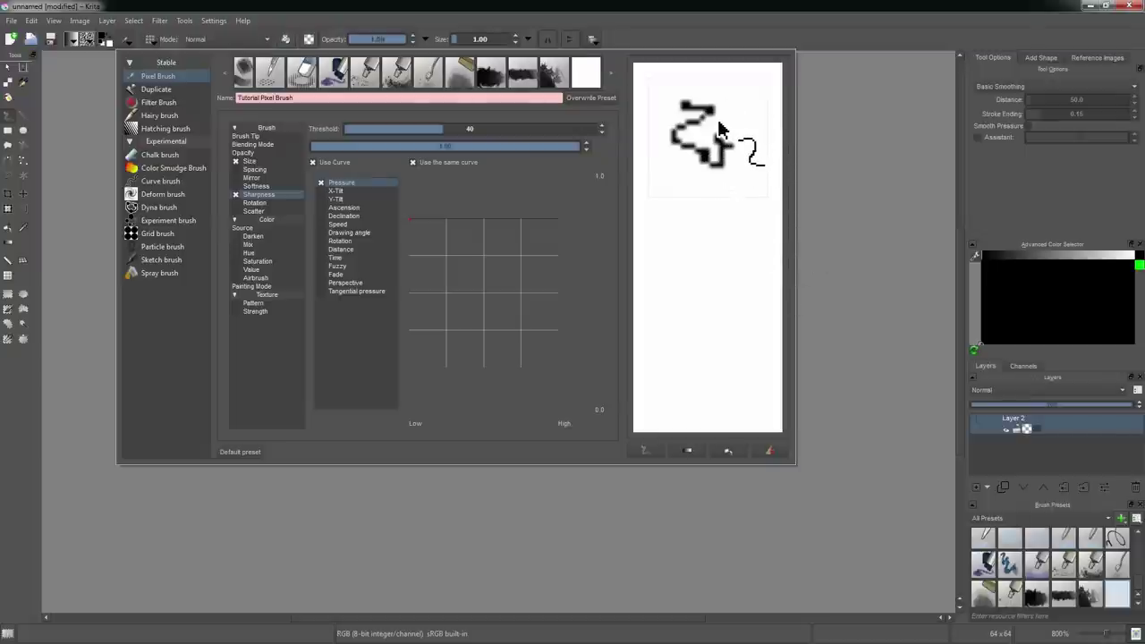
{"action": "left_click", "coordinate": [601, 100]}
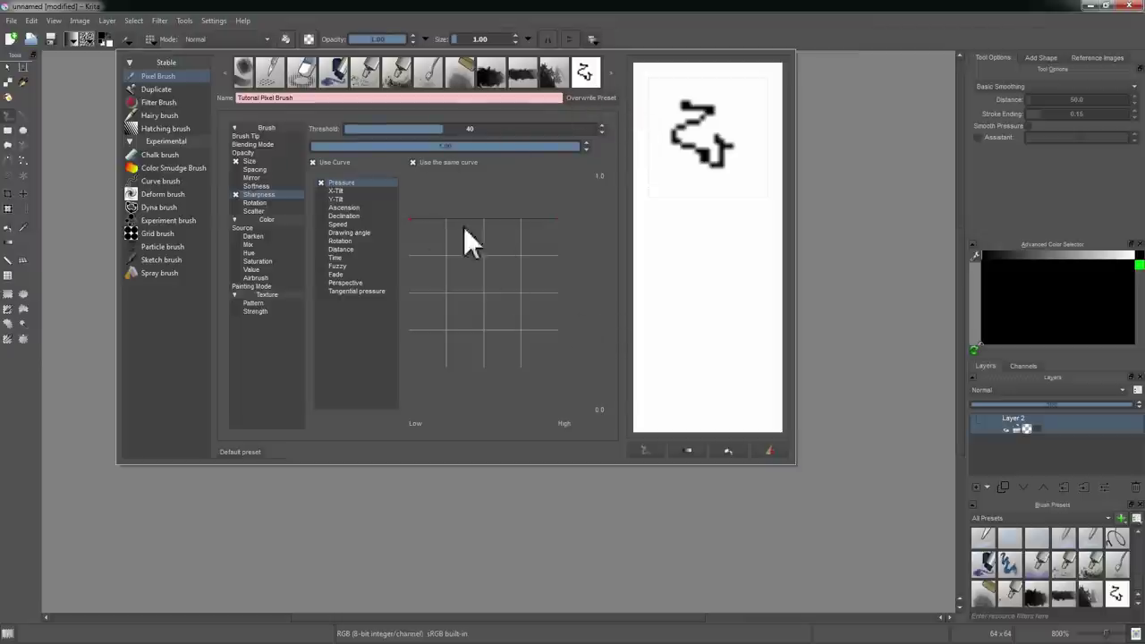
{"action": "left_click", "coordinate": [815, 214]}
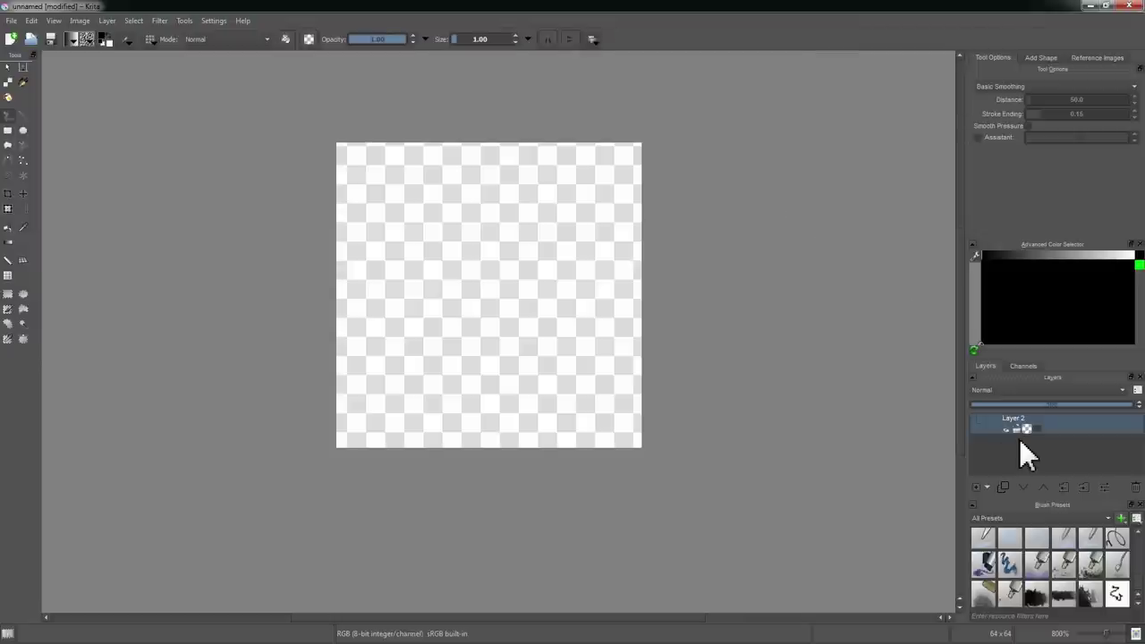
- Select the Tutorial Pixel Brush preset and paint a freehand test line in the middle of the canvas
{"action": "left_click", "coordinate": [1118, 596]}
{"action": "mouse_move", "coordinate": [483, 230]}
{"action": "left_mouse_down"}
{"action": "mouse_move", "coordinate": [416, 238]}
{"action": "mouse_move", "coordinate": [511, 375]}
{"action": "left_mouse_up"}
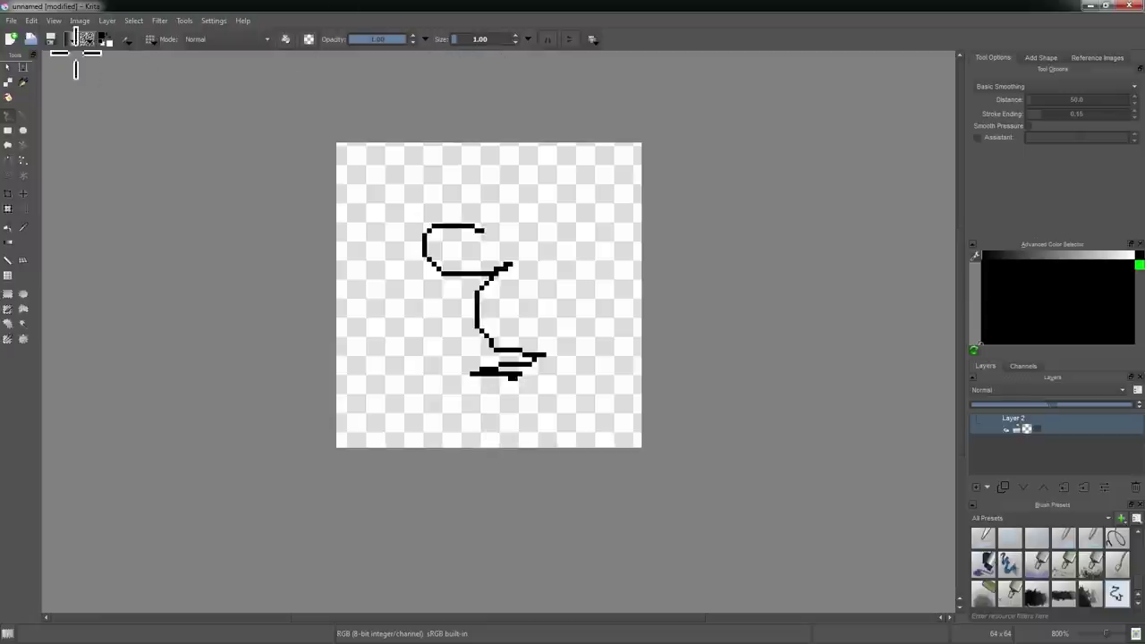
- Set the brush tip diameter to 2 and paint a test squiggle in the canvas's upper right area
{"action": "left_click", "coordinate": [126, 40]}
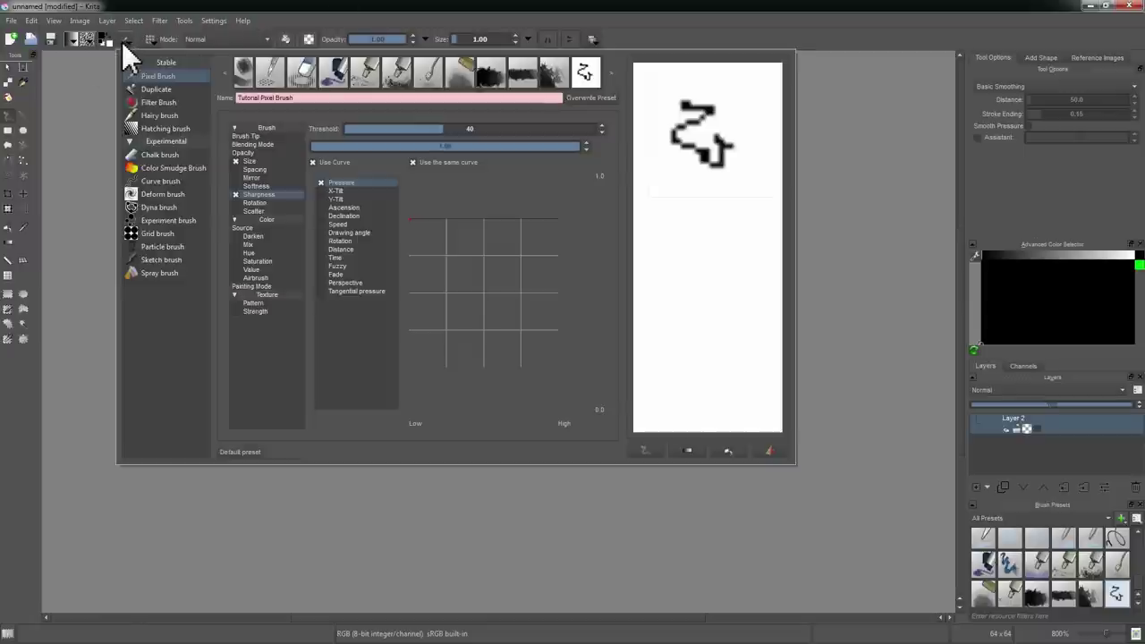
{"action": "left_click", "coordinate": [258, 155]}
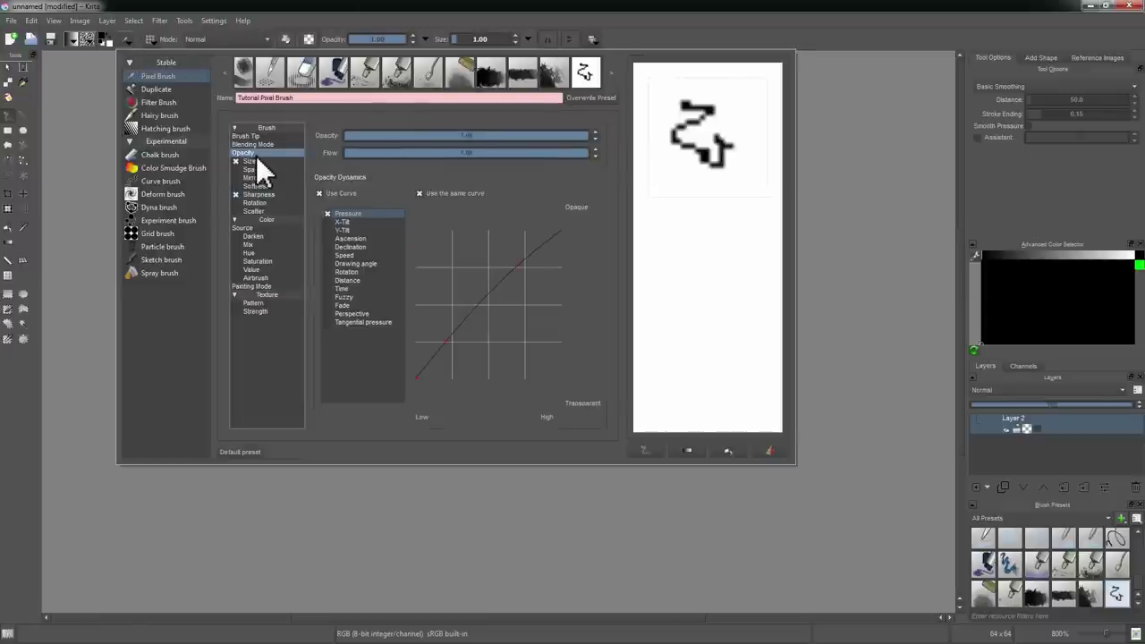
{"action": "left_click", "coordinate": [254, 137]}
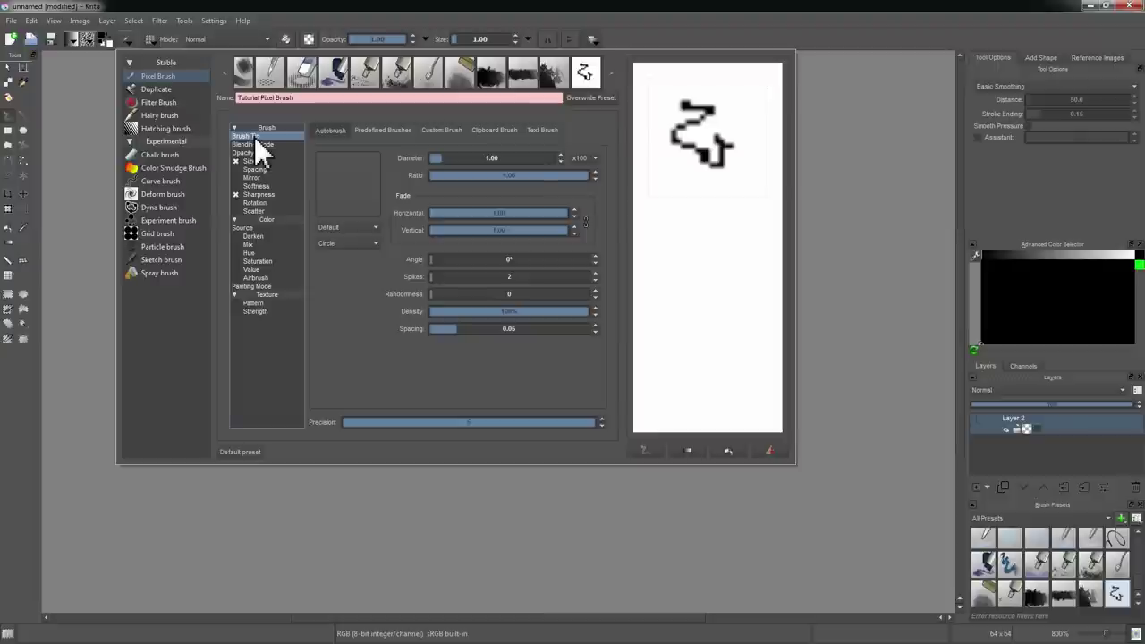
{"action": "double_click", "coordinate": [494, 159]}
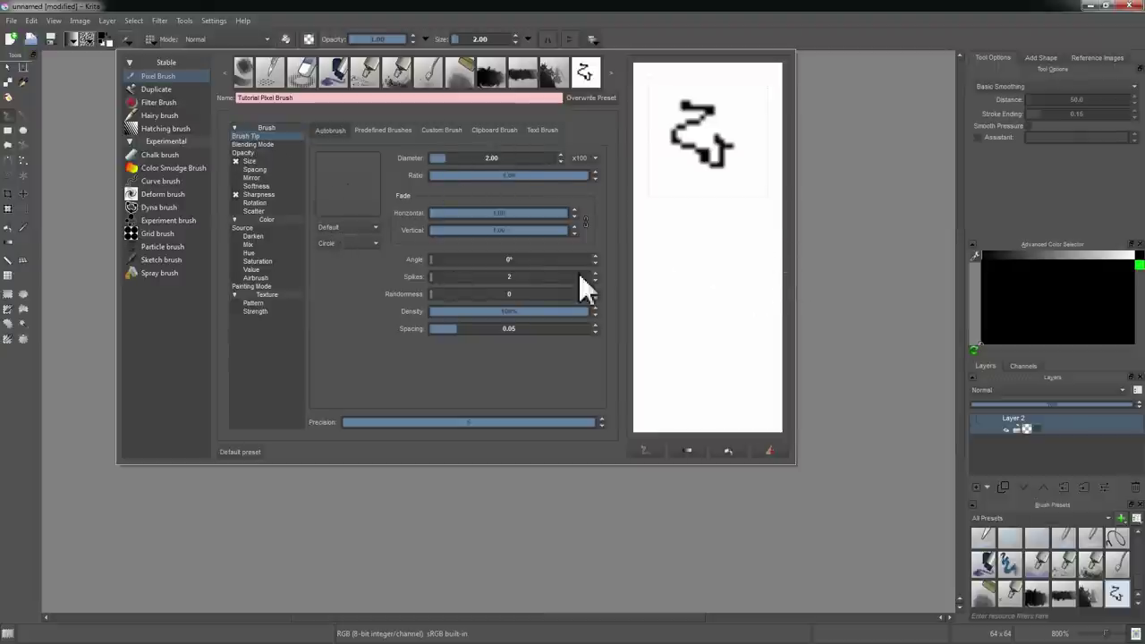
{"action": "left_click", "coordinate": [864, 242]}
{"action": "mouse_move", "coordinate": [561, 197]}
{"action": "left_mouse_down"}
{"action": "mouse_move", "coordinate": [595, 232]}
{"action": "mouse_move", "coordinate": [597, 293]}
{"action": "left_mouse_up"}
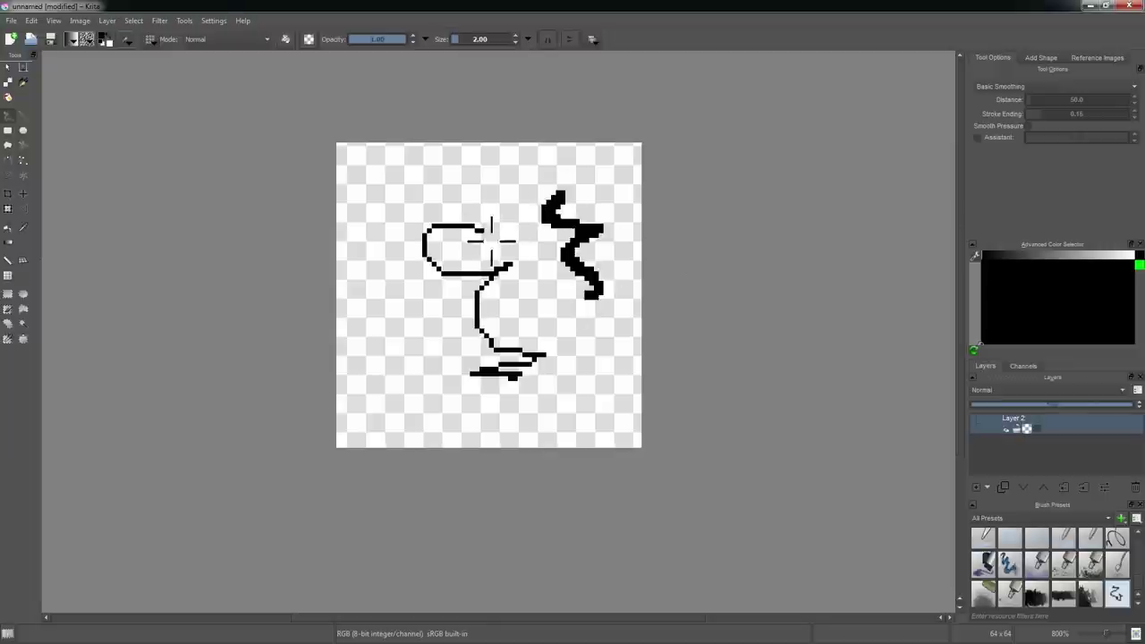
- Set the brush tip diameter to 3 and paint a long wavy test stroke down the middle of the canvas
{"action": "left_click", "coordinate": [128, 38]}
{"action": "double_click", "coordinate": [493, 158]}
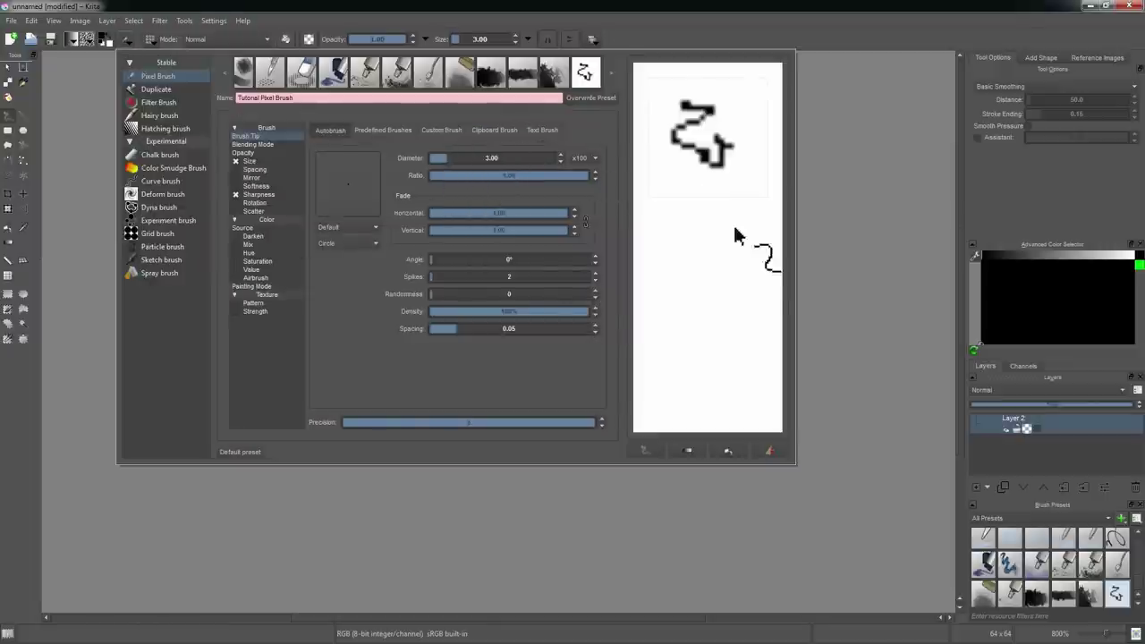
{"action": "left_click", "coordinate": [883, 276]}
{"action": "left_click_drag", "start_coordinate": [431, 174], "coordinate": [525, 404]}
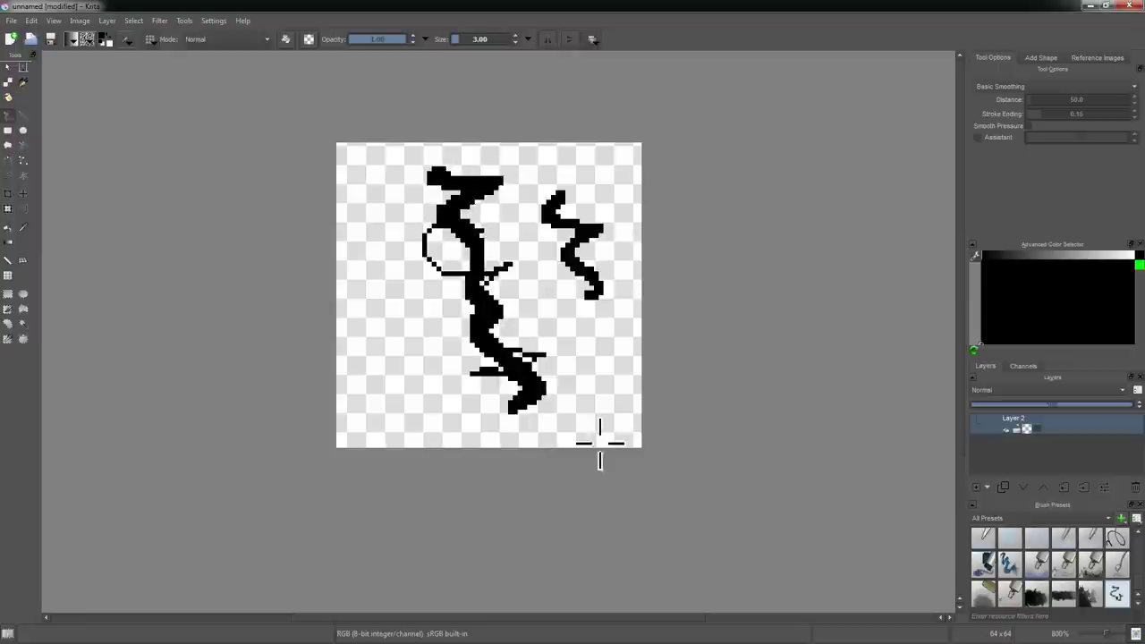
- Enable the brush's texture with the 8 x 8 Squares checker pattern and paint a black dithered area on the canvas's left side
{"action": "left_click", "coordinate": [124, 37]}
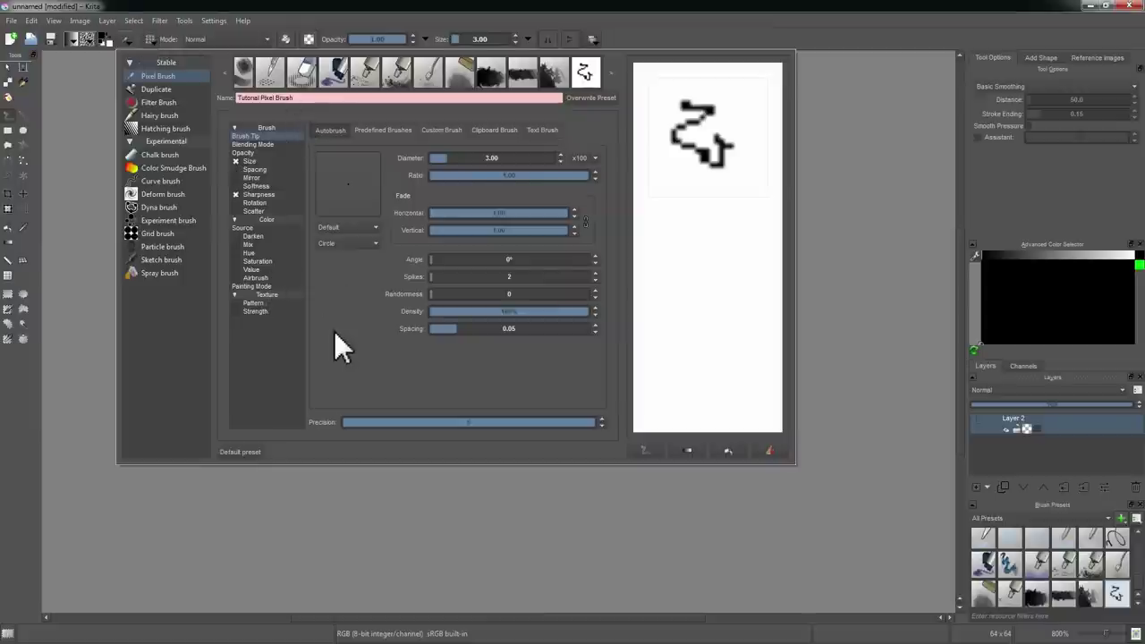
{"action": "left_click", "coordinate": [254, 302]}
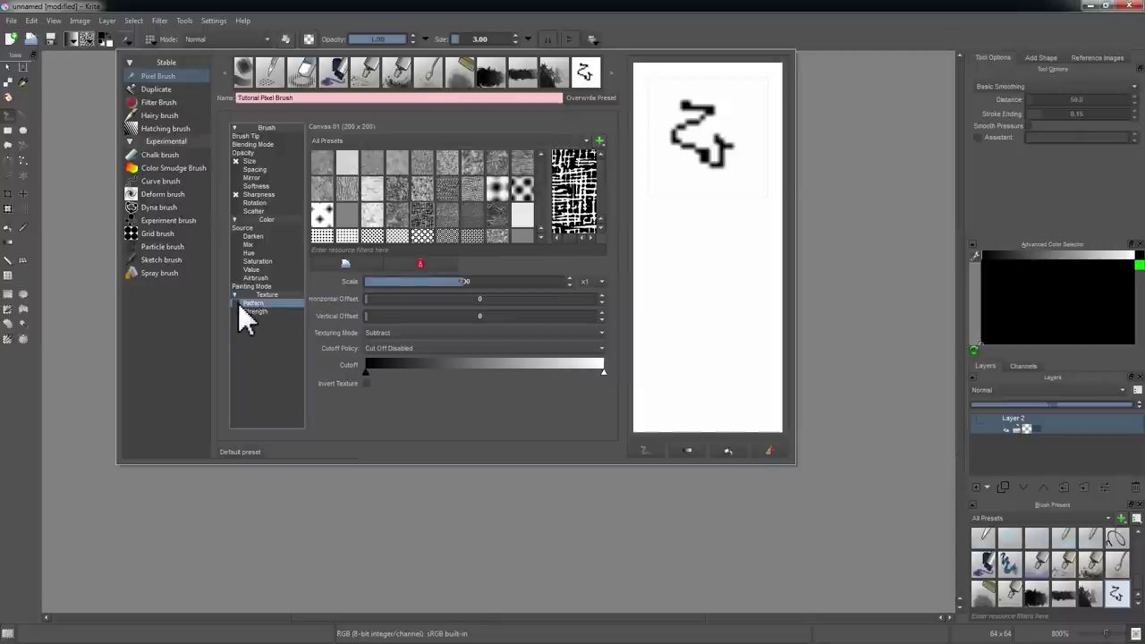
{"action": "scroll", "coordinate": [542, 176], "scroll_direction": "down", "scroll_amount": 5}
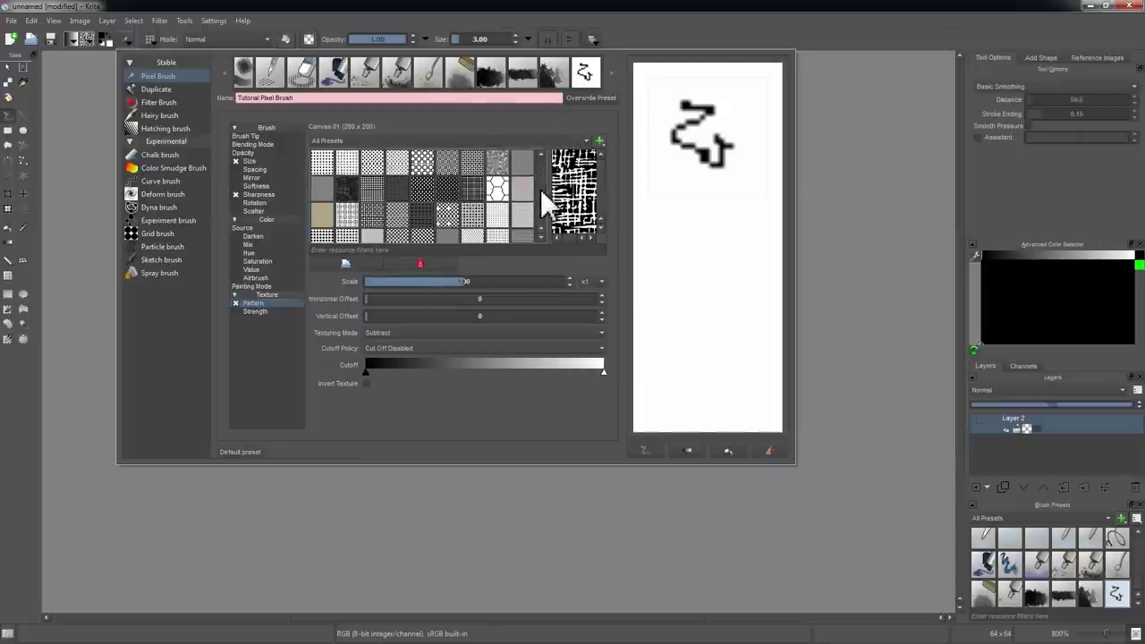
{"action": "scroll", "coordinate": [540, 192], "scroll_direction": "down", "scroll_amount": 1}
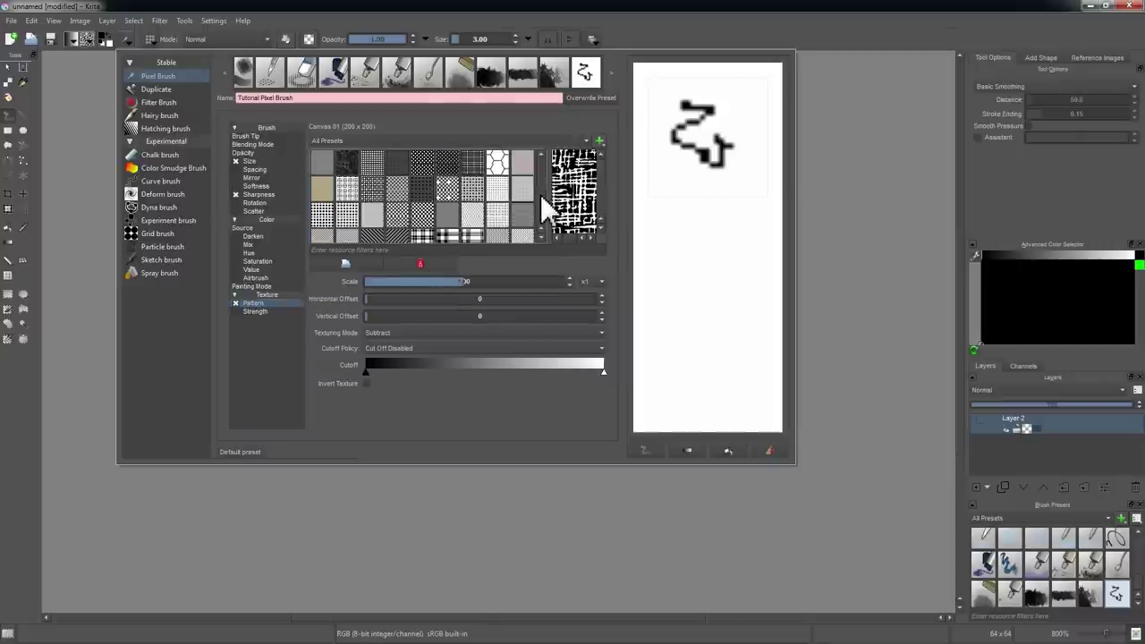
{"action": "left_click", "coordinate": [447, 220]}
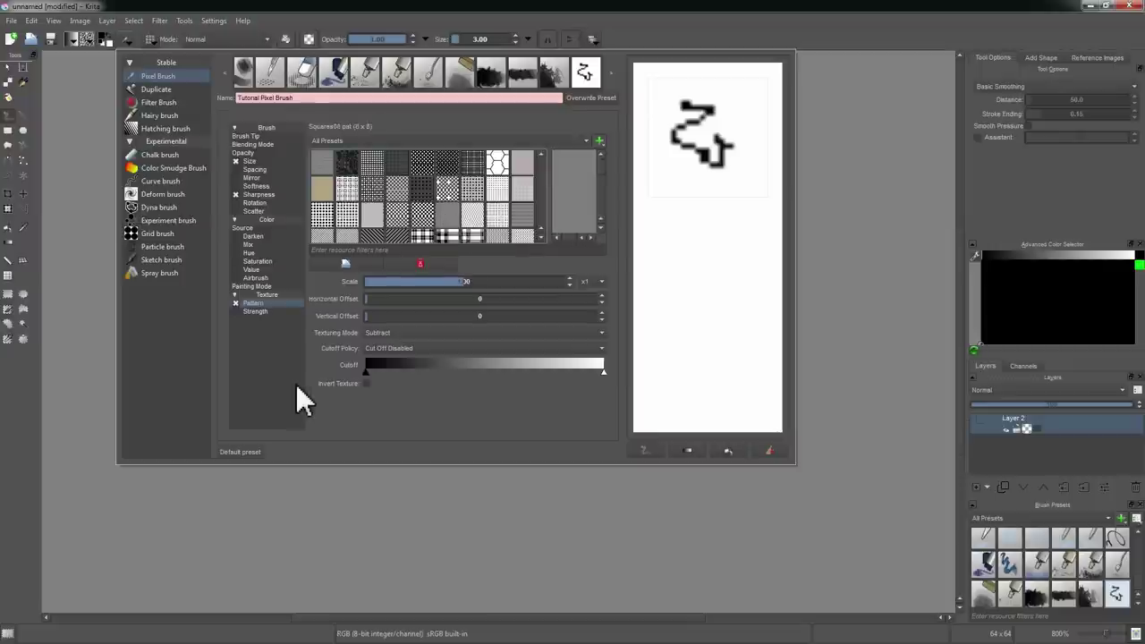
{"action": "left_click", "coordinate": [861, 280]}
{"action": "mouse_move", "coordinate": [396, 175]}
{"action": "left_mouse_down"}
{"action": "mouse_move", "coordinate": [404, 224]}
{"action": "mouse_move", "coordinate": [376, 263]}
{"action": "mouse_move", "coordinate": [376, 288]}
{"action": "mouse_move", "coordinate": [404, 293]}
{"action": "mouse_move", "coordinate": [410, 273]}
{"action": "mouse_move", "coordinate": [388, 328]}
{"action": "mouse_move", "coordinate": [403, 358]}
{"action": "left_mouse_up"}
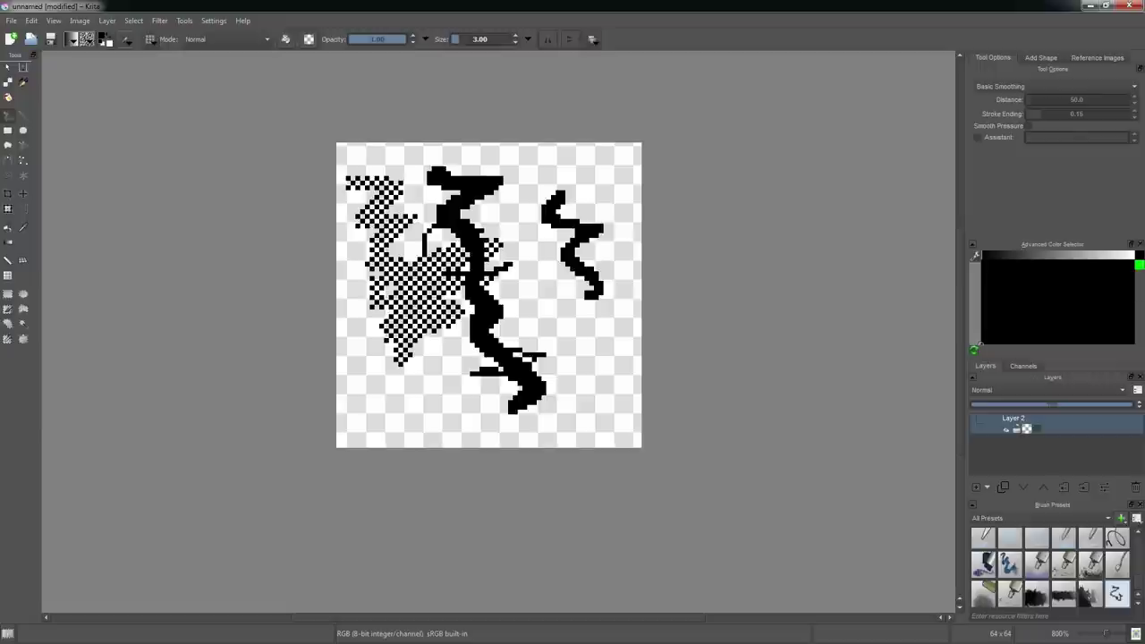
- Paint overlapping dithered areas in light blue and violet-blue over the black test strokes
{"action": "mouse_move", "coordinate": [1051, 257]}
{"action": "left_mouse_down"}
{"action": "mouse_move", "coordinate": [1099, 255]}
{"action": "mouse_move", "coordinate": [1078, 257]}
{"action": "left_mouse_up"}
{"action": "left_click", "coordinate": [1065, 266]}
{"action": "mouse_move", "coordinate": [411, 270]}
{"action": "left_mouse_down"}
{"action": "mouse_move", "coordinate": [483, 278]}
{"action": "mouse_move", "coordinate": [391, 323]}
{"action": "mouse_move", "coordinate": [347, 322]}
{"action": "mouse_move", "coordinate": [487, 231]}
{"action": "mouse_move", "coordinate": [445, 261]}
{"action": "mouse_move", "coordinate": [391, 269]}
{"action": "mouse_move", "coordinate": [394, 231]}
{"action": "mouse_move", "coordinate": [378, 250]}
{"action": "mouse_move", "coordinate": [429, 253]}
{"action": "mouse_move", "coordinate": [481, 303]}
{"action": "mouse_move", "coordinate": [480, 325]}
{"action": "mouse_move", "coordinate": [352, 349]}
{"action": "mouse_move", "coordinate": [402, 310]}
{"action": "mouse_move", "coordinate": [512, 280]}
{"action": "mouse_move", "coordinate": [534, 258]}
{"action": "mouse_move", "coordinate": [578, 280]}
{"action": "mouse_move", "coordinate": [536, 289]}
{"action": "mouse_move", "coordinate": [496, 334]}
{"action": "mouse_move", "coordinate": [401, 354]}
{"action": "mouse_move", "coordinate": [418, 363]}
{"action": "mouse_move", "coordinate": [365, 360]}
{"action": "mouse_move", "coordinate": [429, 362]}
{"action": "left_mouse_up"}
{"action": "left_click", "coordinate": [1081, 266]}
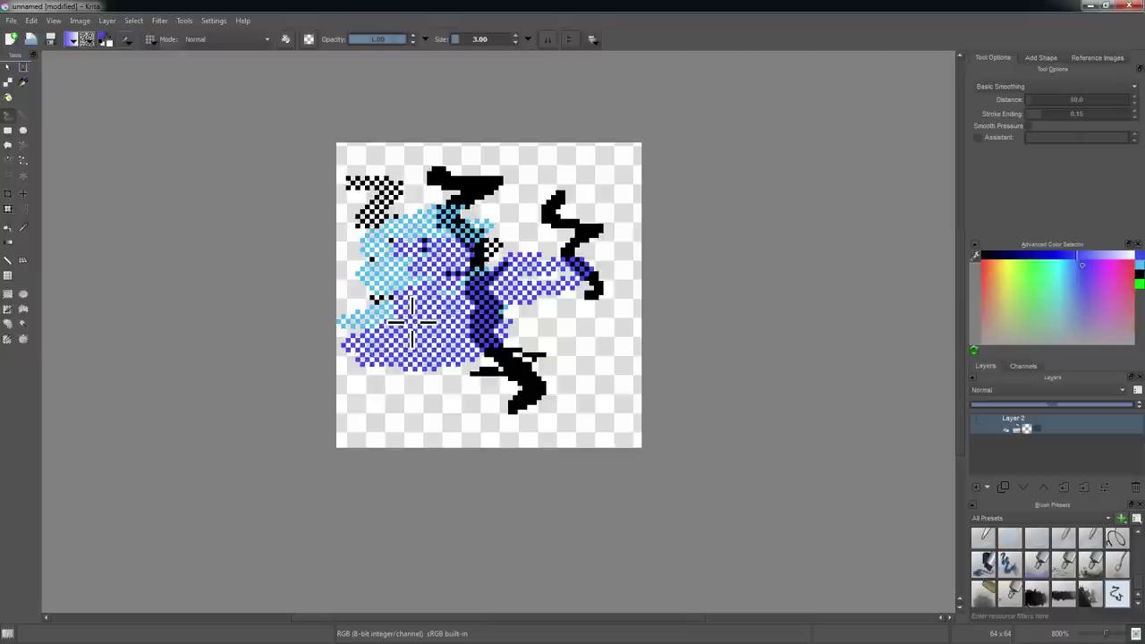
{"action": "mouse_move", "coordinate": [537, 327]}
{"action": "left_mouse_down"}
{"action": "mouse_move", "coordinate": [493, 297]}
{"action": "mouse_move", "coordinate": [523, 313]}
{"action": "mouse_move", "coordinate": [482, 382]}
{"action": "mouse_move", "coordinate": [483, 340]}
{"action": "mouse_move", "coordinate": [499, 313]}
{"action": "left_mouse_up"}
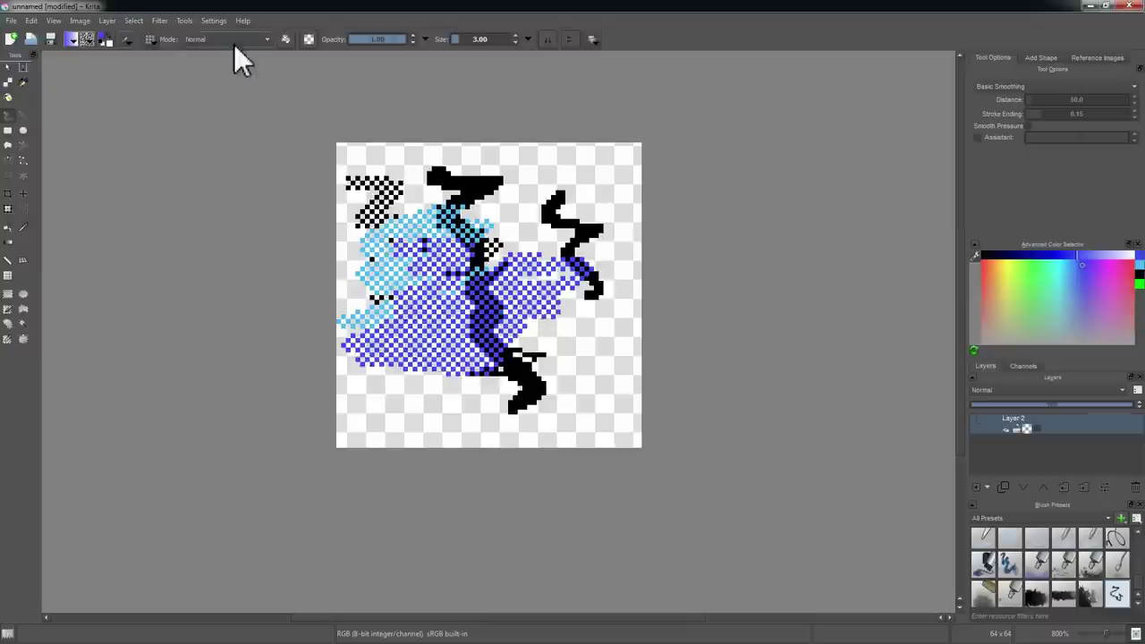
- Invert the brush texture and paint light green over the lower part of the violet-blue dithering
{"action": "left_click", "coordinate": [126, 37]}
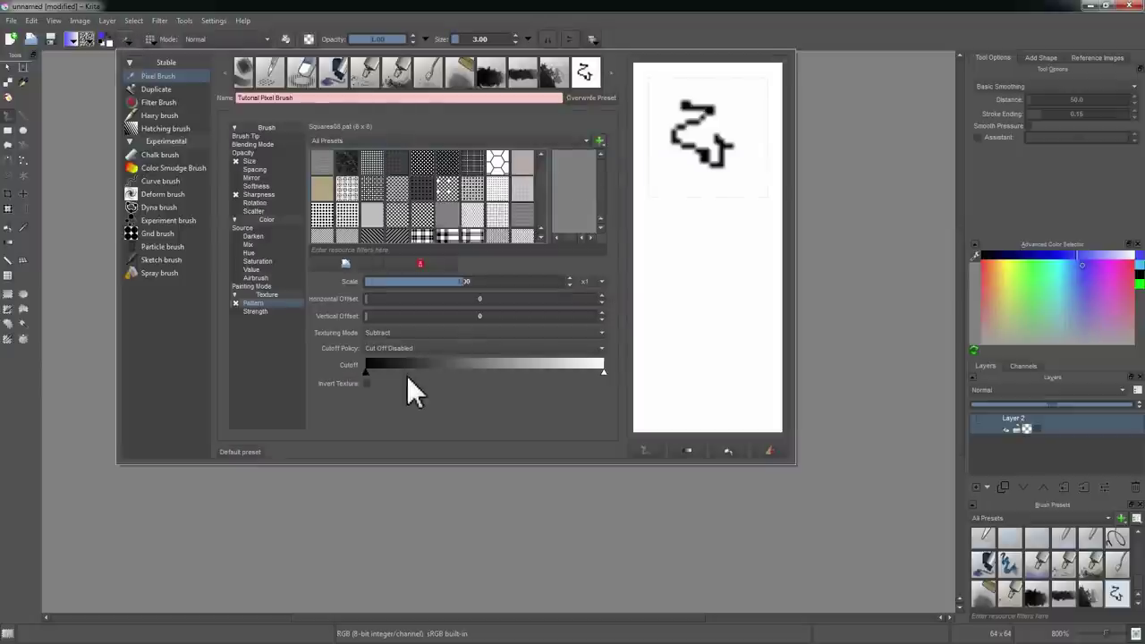
{"action": "left_click", "coordinate": [367, 383]}
{"action": "left_click", "coordinate": [812, 274]}
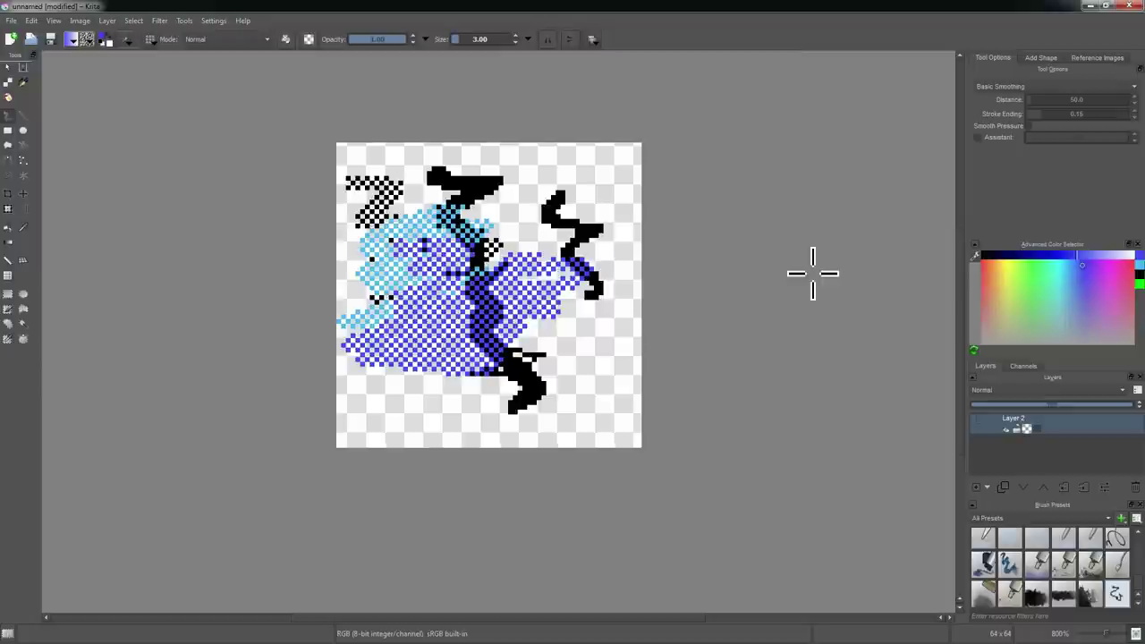
{"action": "left_click", "coordinate": [1043, 274]}
{"action": "mouse_move", "coordinate": [409, 384]}
{"action": "left_mouse_down"}
{"action": "mouse_move", "coordinate": [481, 344]}
{"action": "mouse_move", "coordinate": [524, 360]}
{"action": "mouse_move", "coordinate": [486, 384]}
{"action": "mouse_move", "coordinate": [455, 340]}
{"action": "mouse_move", "coordinate": [415, 331]}
{"action": "mouse_move", "coordinate": [327, 365]}
{"action": "mouse_move", "coordinate": [371, 388]}
{"action": "mouse_move", "coordinate": [344, 375]}
{"action": "mouse_move", "coordinate": [549, 331]}
{"action": "mouse_move", "coordinate": [532, 340]}
{"action": "mouse_move", "coordinate": [456, 322]}
{"action": "mouse_move", "coordinate": [490, 327]}
{"action": "mouse_move", "coordinate": [488, 317]}
{"action": "left_mouse_up"}
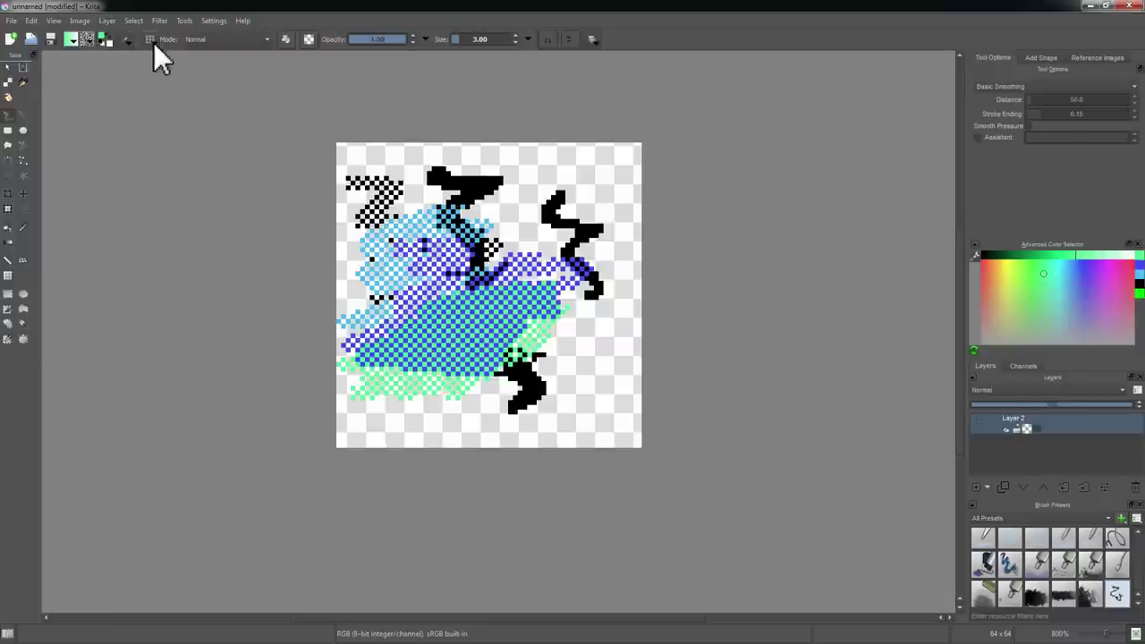
- Examine the brush's blending mode, size, spacing, mirror and other settings in the brush editor
{"action": "left_click", "coordinate": [125, 40]}
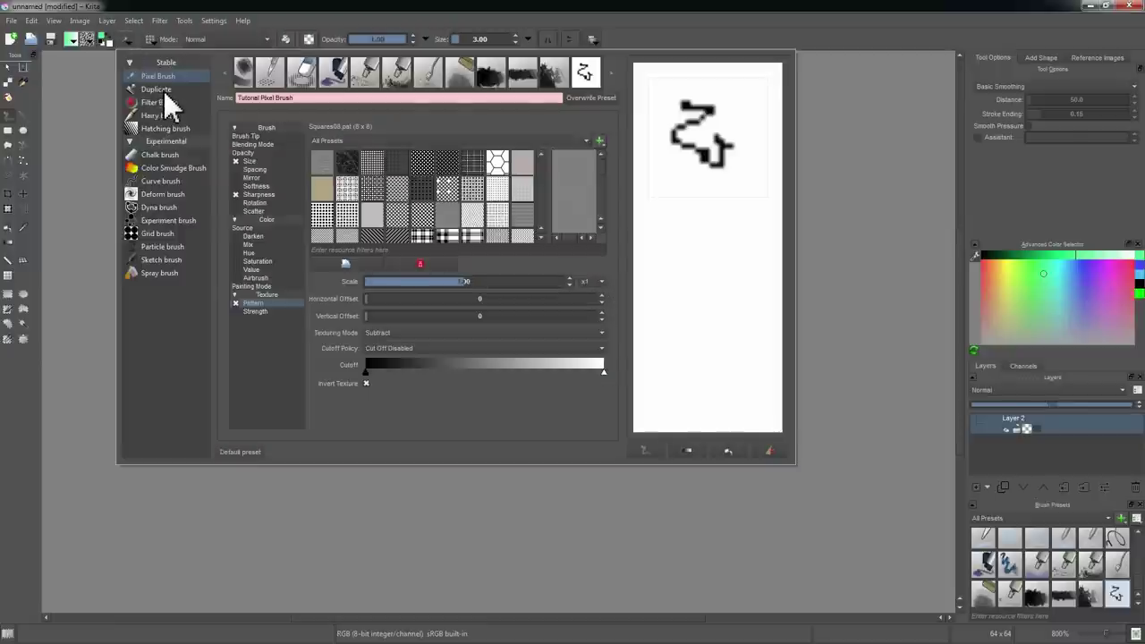
{"action": "left_click", "coordinate": [253, 154]}
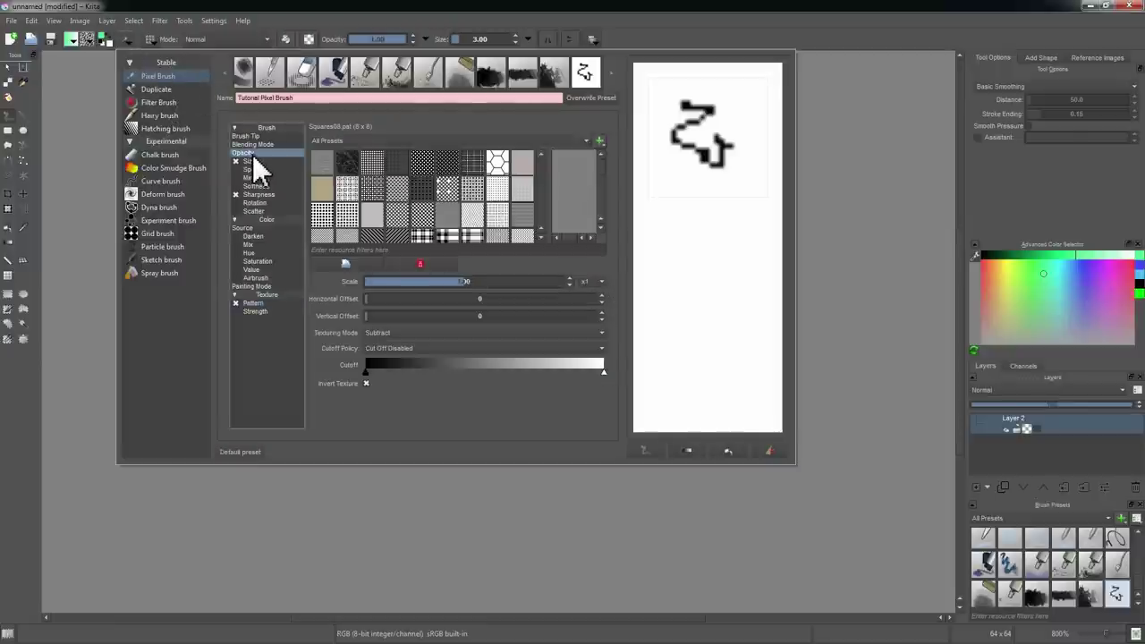
{"action": "left_click", "coordinate": [256, 146]}
{"action": "left_click", "coordinate": [256, 161]}
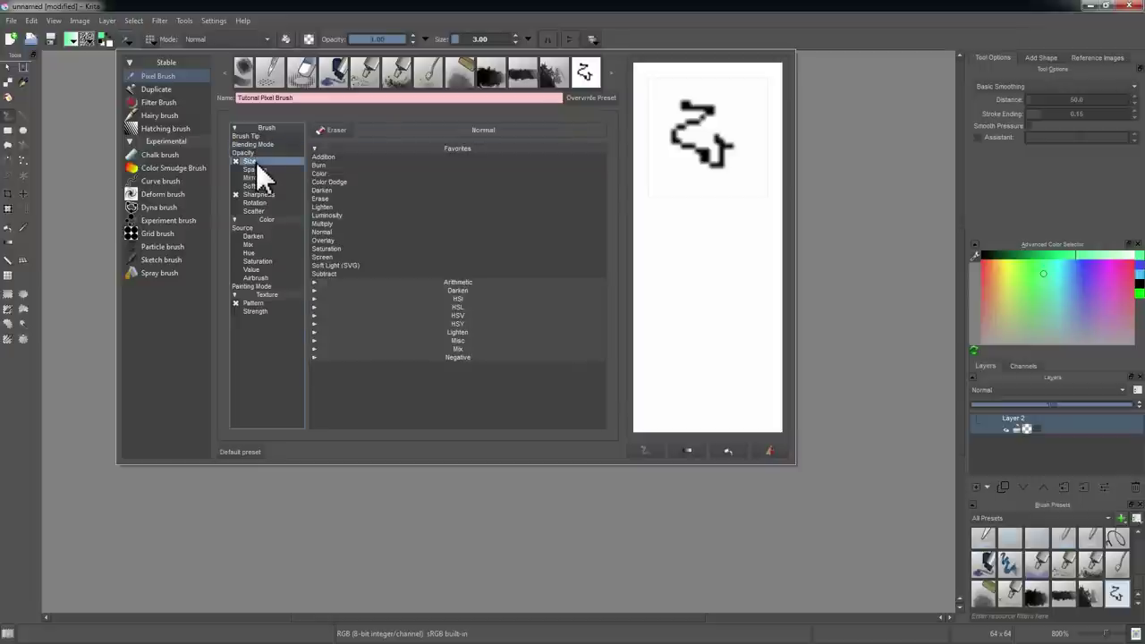
{"action": "left_click", "coordinate": [255, 169]}
{"action": "left_click", "coordinate": [258, 177]}
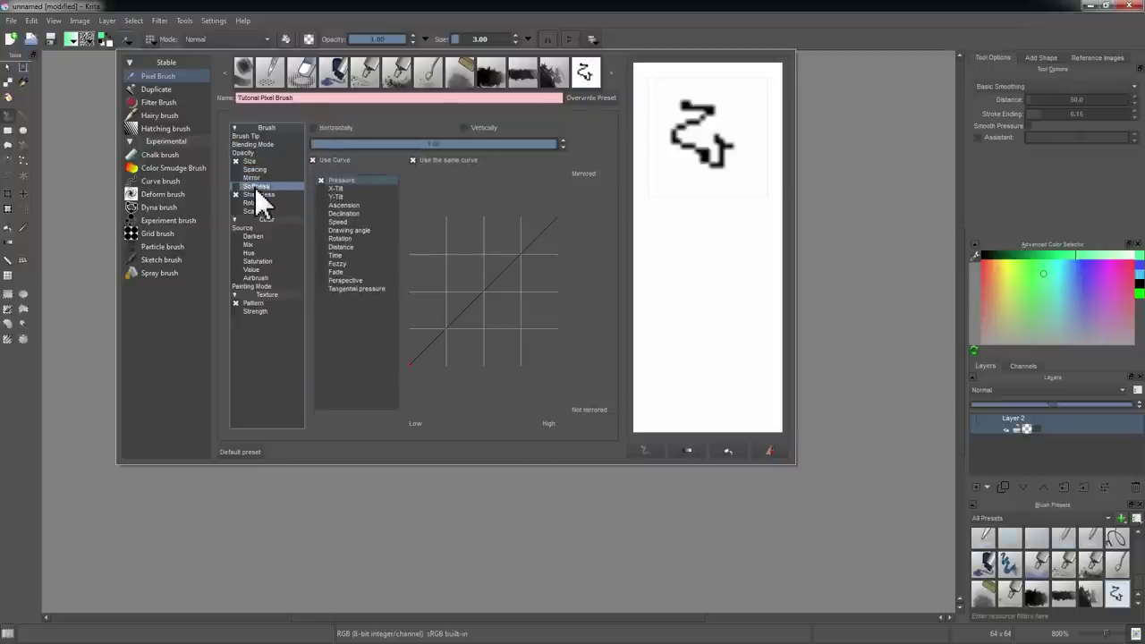
{"action": "left_click", "coordinate": [258, 194]}
{"action": "left_click", "coordinate": [253, 162]}
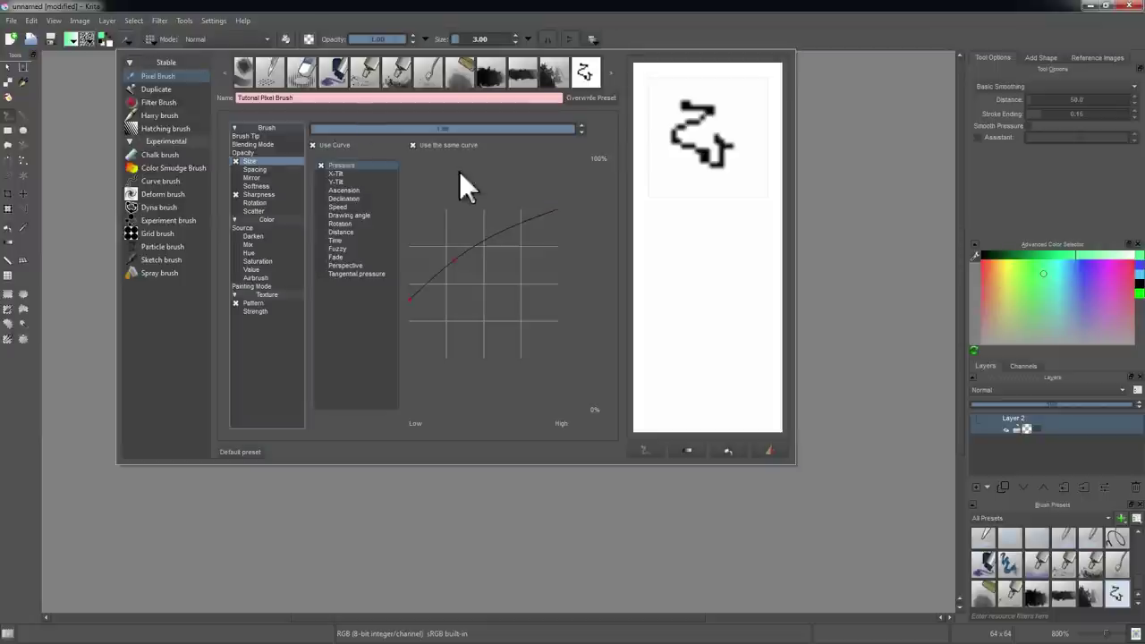
{"action": "left_click", "coordinate": [849, 123]}
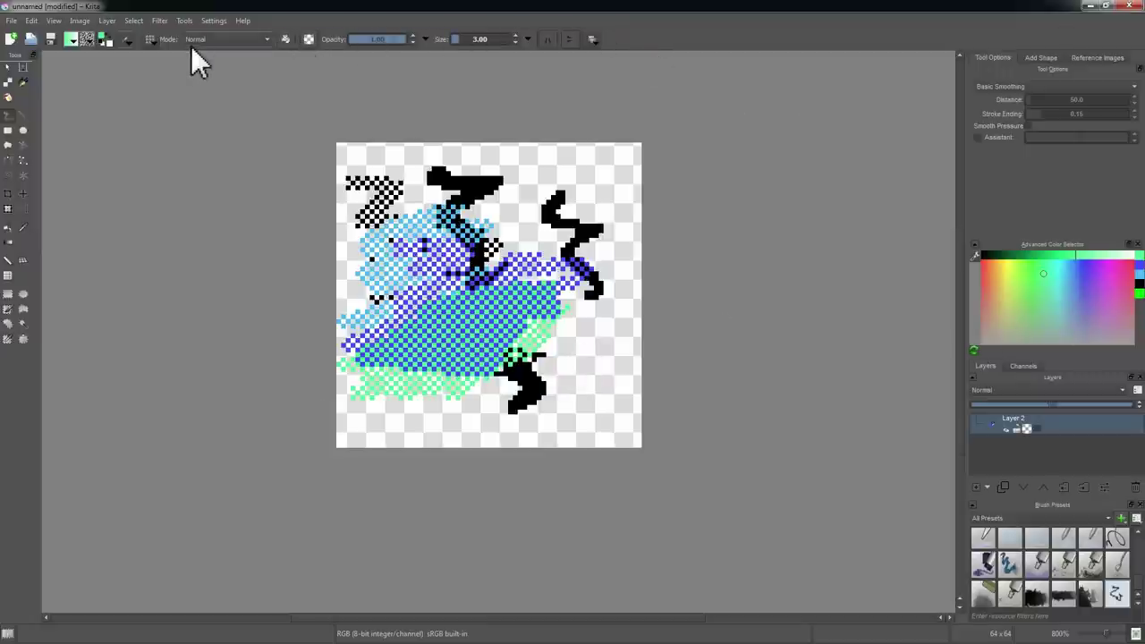
- Show the pixel grid over the canvas
{"action": "left_click", "coordinate": [79, 20]}
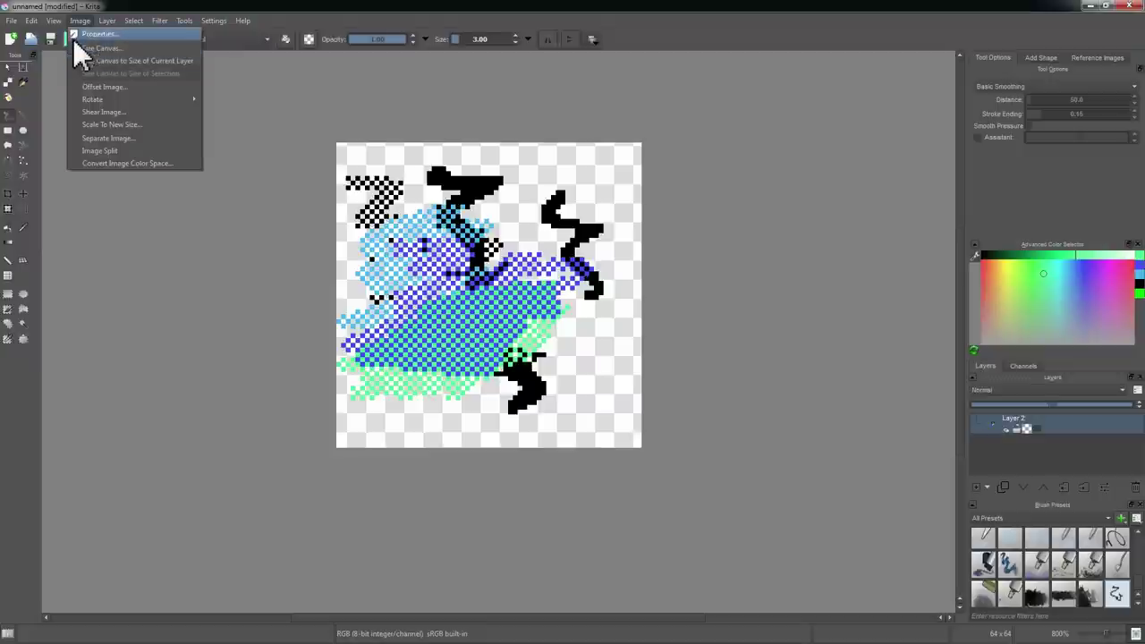
{"action": "mouse_move", "coordinate": [54, 21]}
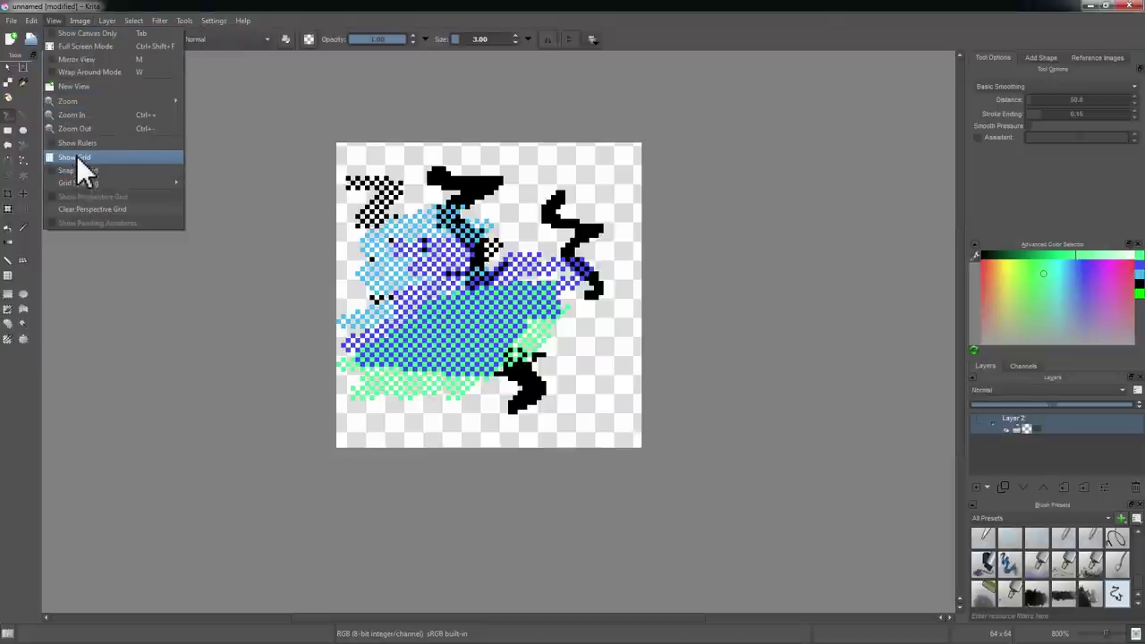
{"action": "left_click", "coordinate": [79, 159]}
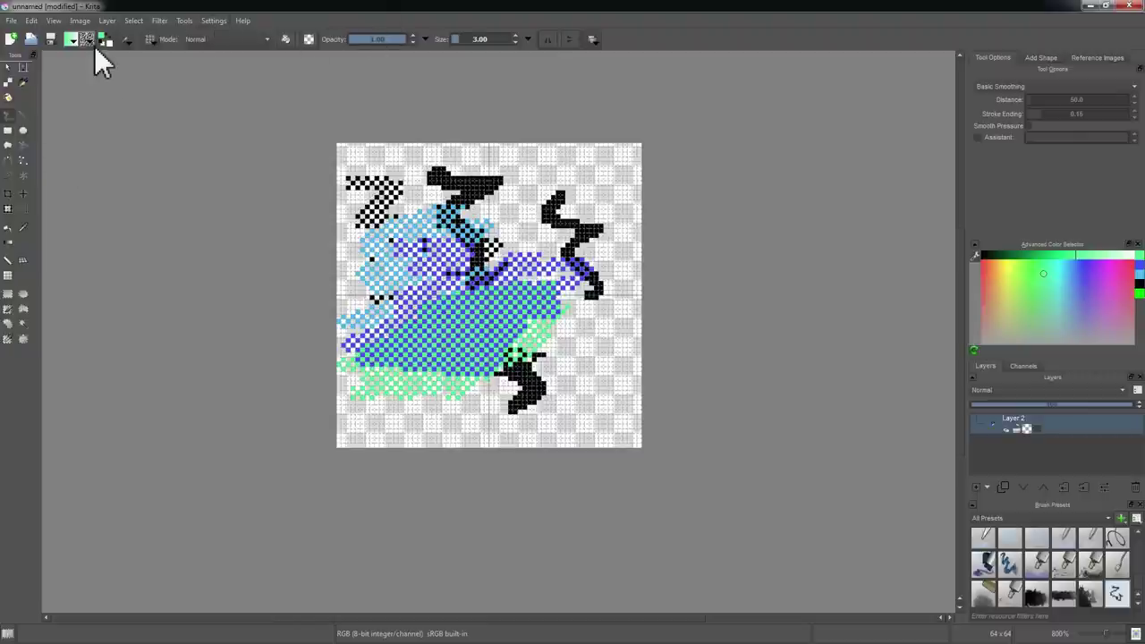
{"action": "left_click", "coordinate": [69, 23]}
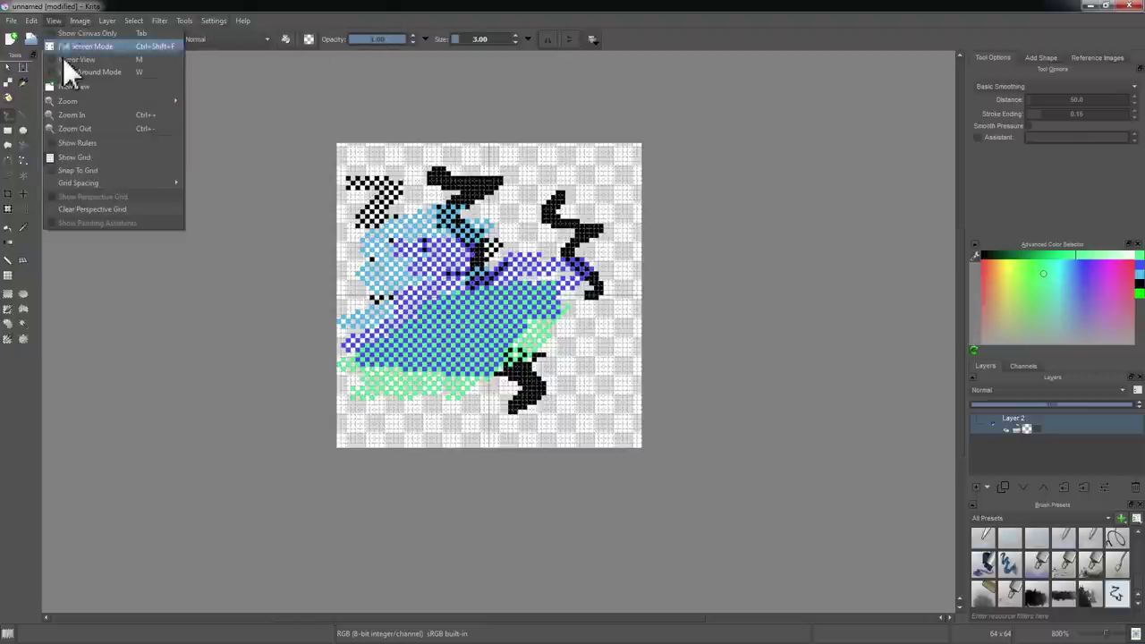
{"action": "left_click", "coordinate": [558, 116]}
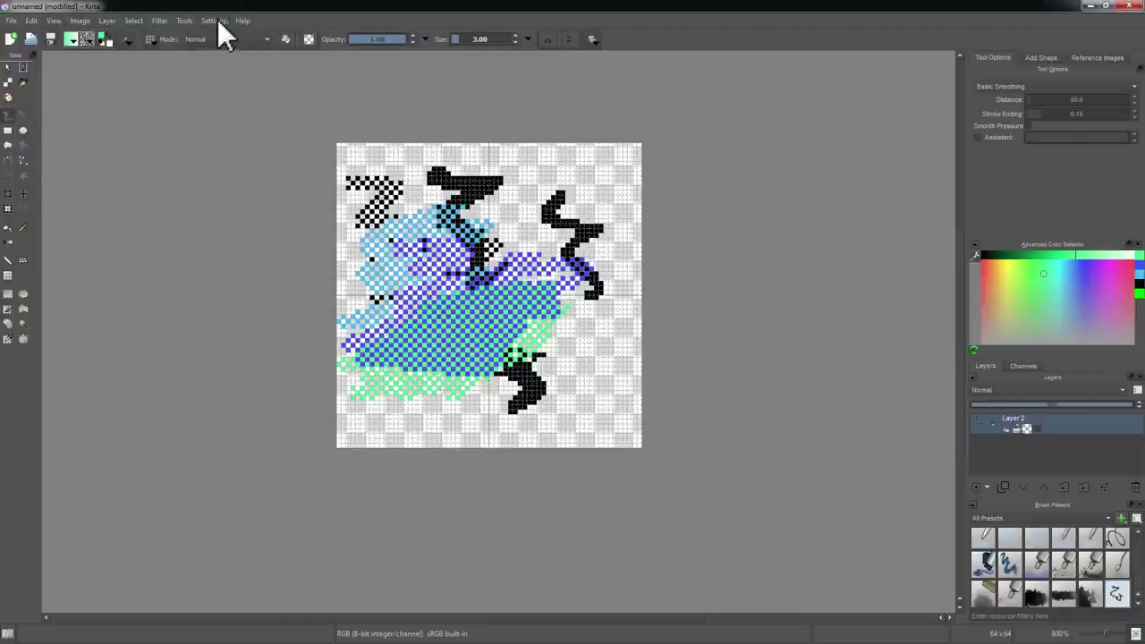
- Assign Ctrl+' as the custom shortcut for the Show Grid action, reassigning it from Reset Canvas Transformations
{"action": "left_click", "coordinate": [215, 21]}
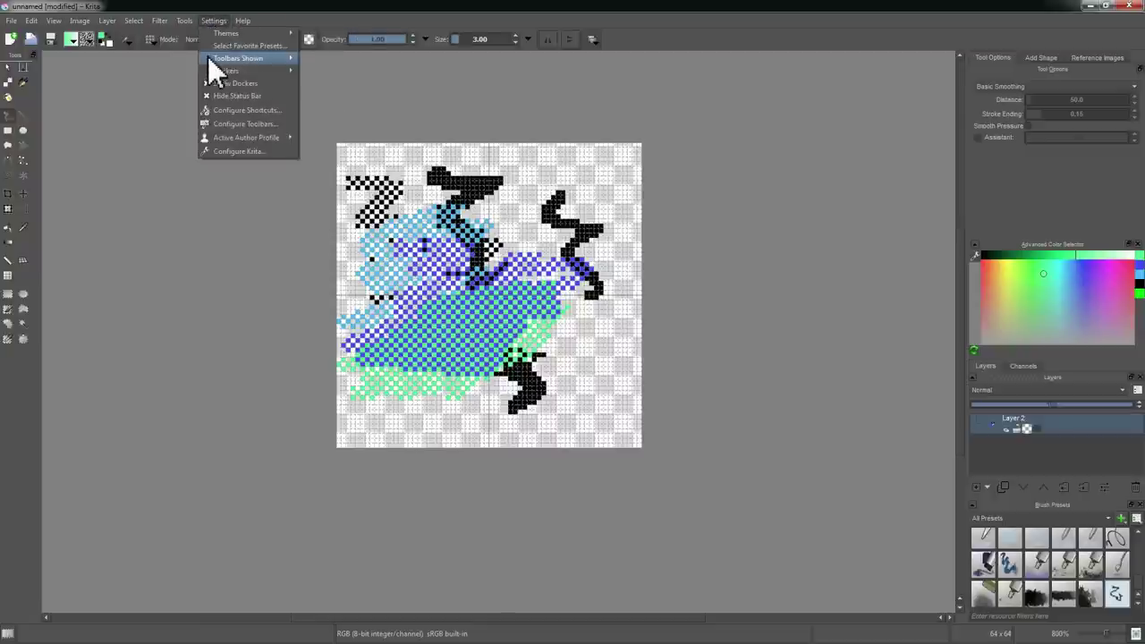
{"action": "left_click", "coordinate": [224, 109]}
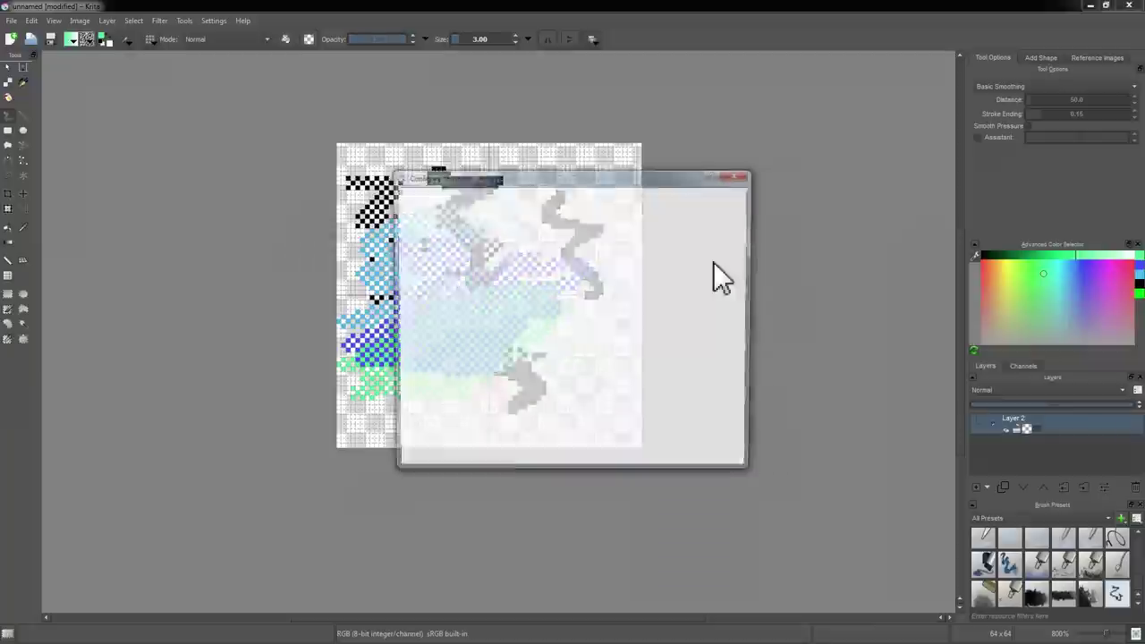
{"action": "left_click", "coordinate": [537, 197]}
{"action": "type", "text": "grid"}
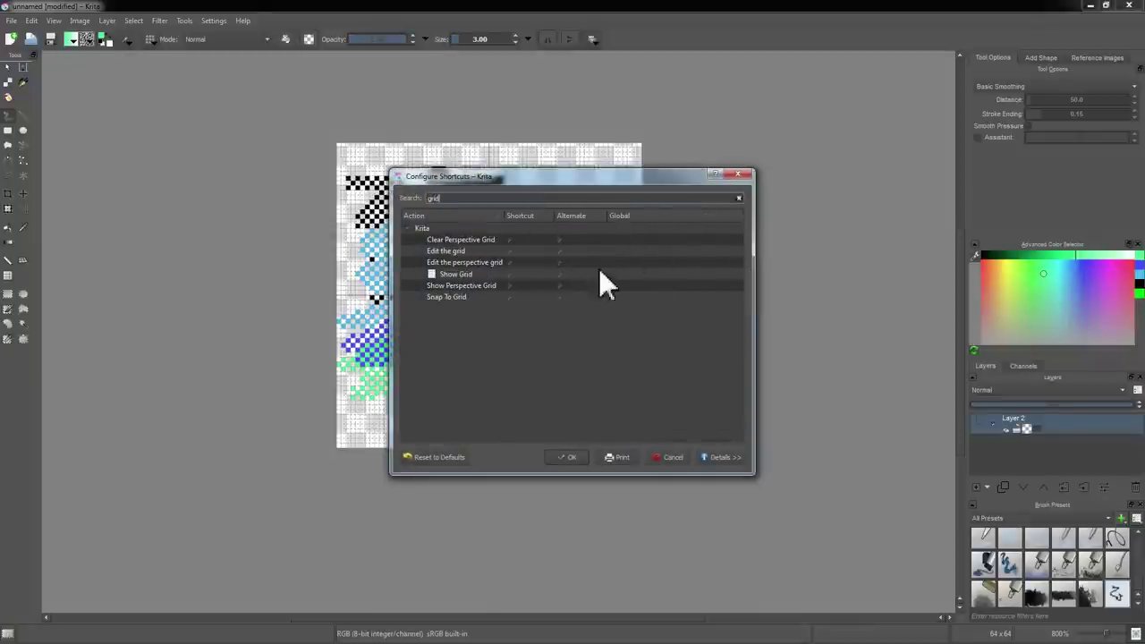
{"action": "left_click", "coordinate": [456, 276]}
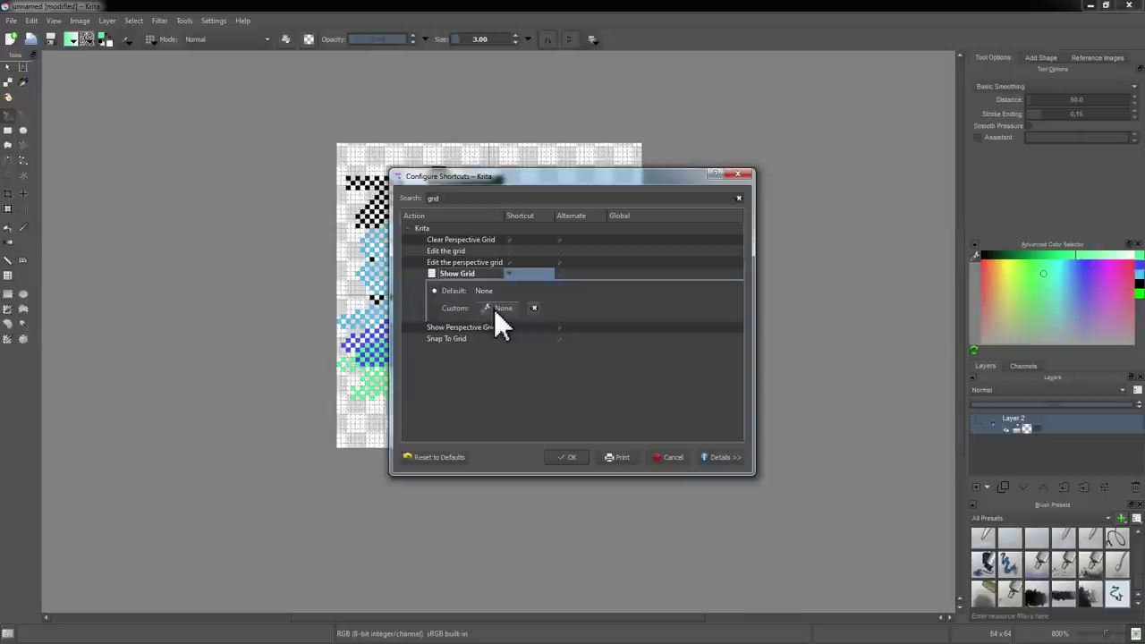
{"action": "left_click", "coordinate": [476, 308]}
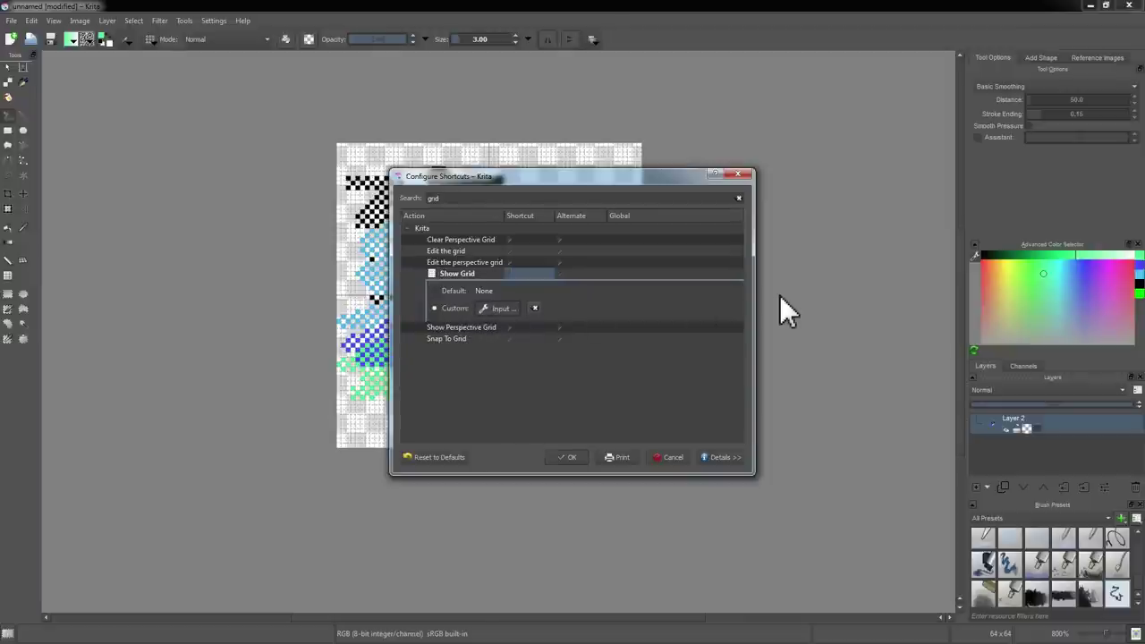
{"action": "key", "text": "ctrl+apostrophe"}
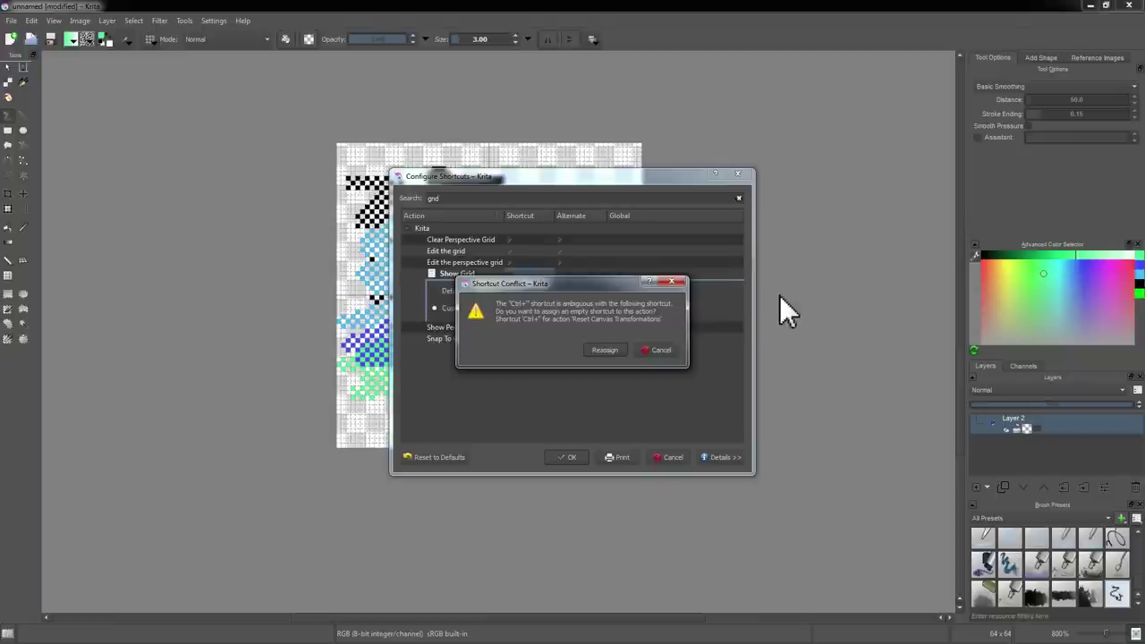
{"action": "left_click", "coordinate": [604, 349]}
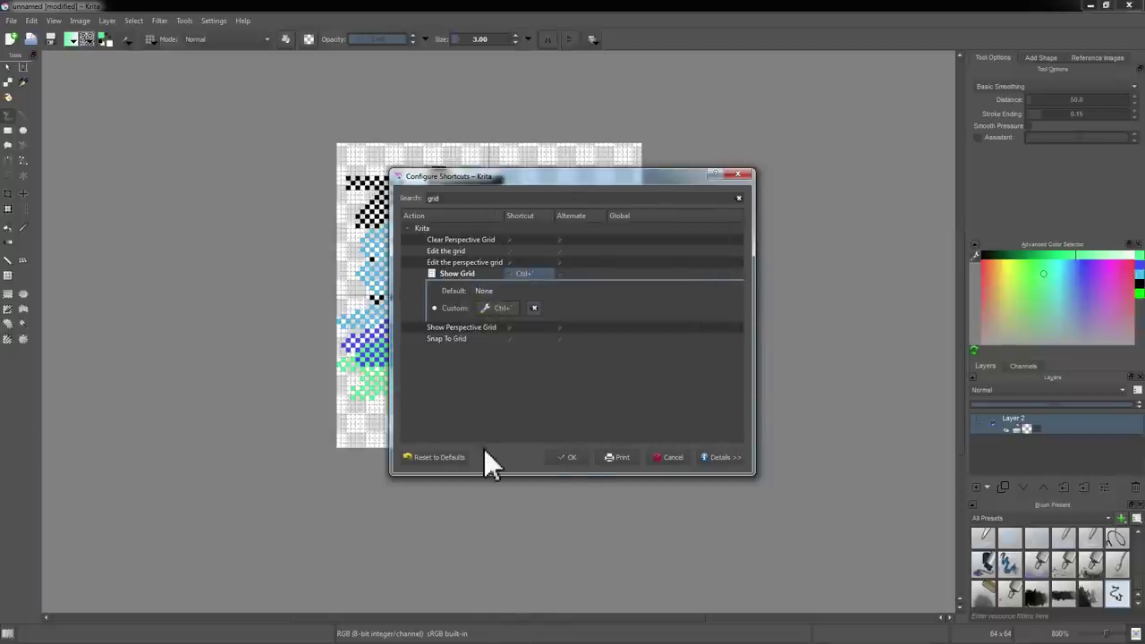
{"action": "left_click", "coordinate": [576, 459]}
- Test the new grid shortcut by toggling the pixel grid several times, leaving it hidden
{"action": "key", "text": "ctrl+apostrophe"}
{"action": "key", "text": "ctrl+apostrophe"}
{"action": "key", "text": "ctrl+apostrophe"}
{"action": "key", "text": "ctrl+apostrophe"}
{"action": "key", "text": "ctrl+apostrophe"}
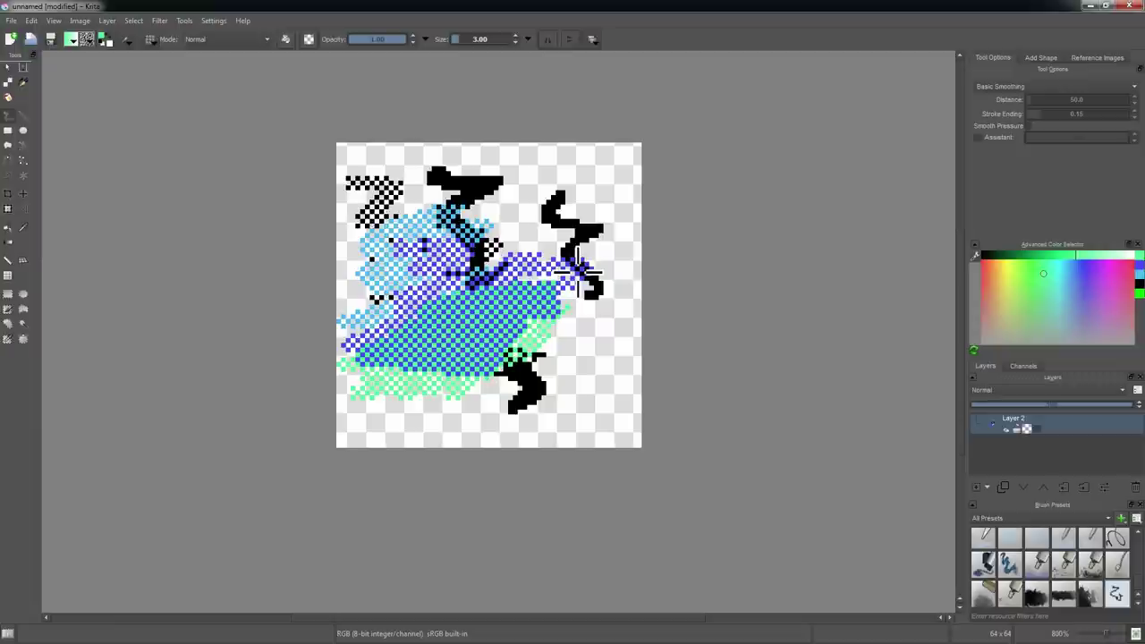
- Close the Reference Images and Add Shape dockers, and move the Advanced Color Selector's upper and lower borders upward
{"action": "left_click", "coordinate": [1050, 56]}
{"action": "left_click", "coordinate": [1090, 55]}
{"action": "left_click", "coordinate": [994, 57]}
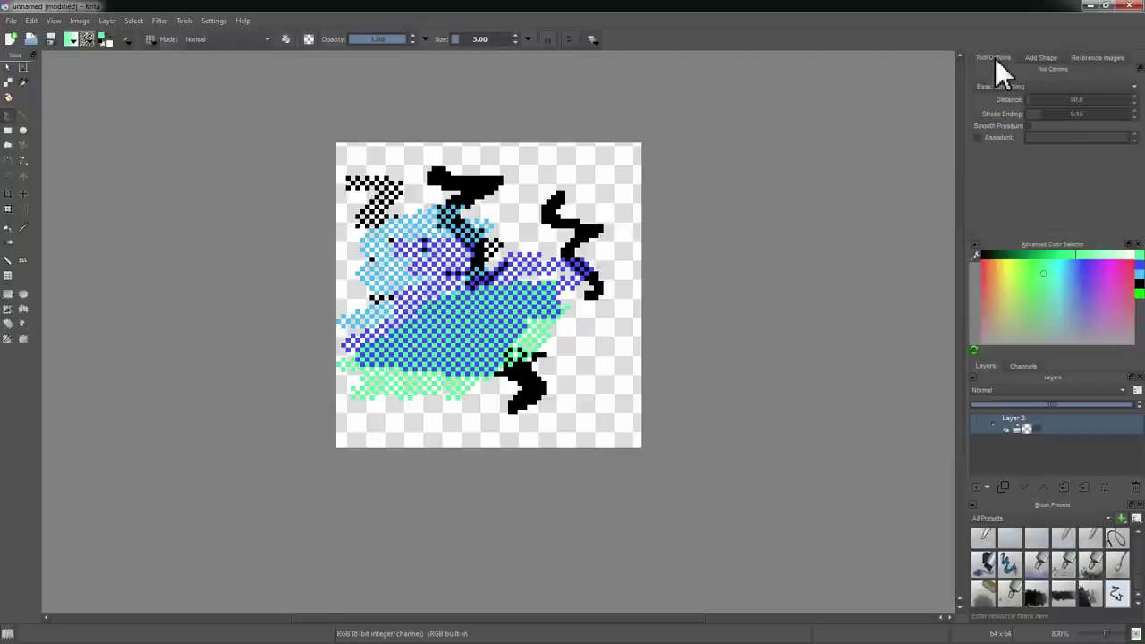
{"action": "left_click", "coordinate": [1040, 57]}
{"action": "left_click", "coordinate": [1080, 57]}
{"action": "left_click", "coordinate": [1042, 57]}
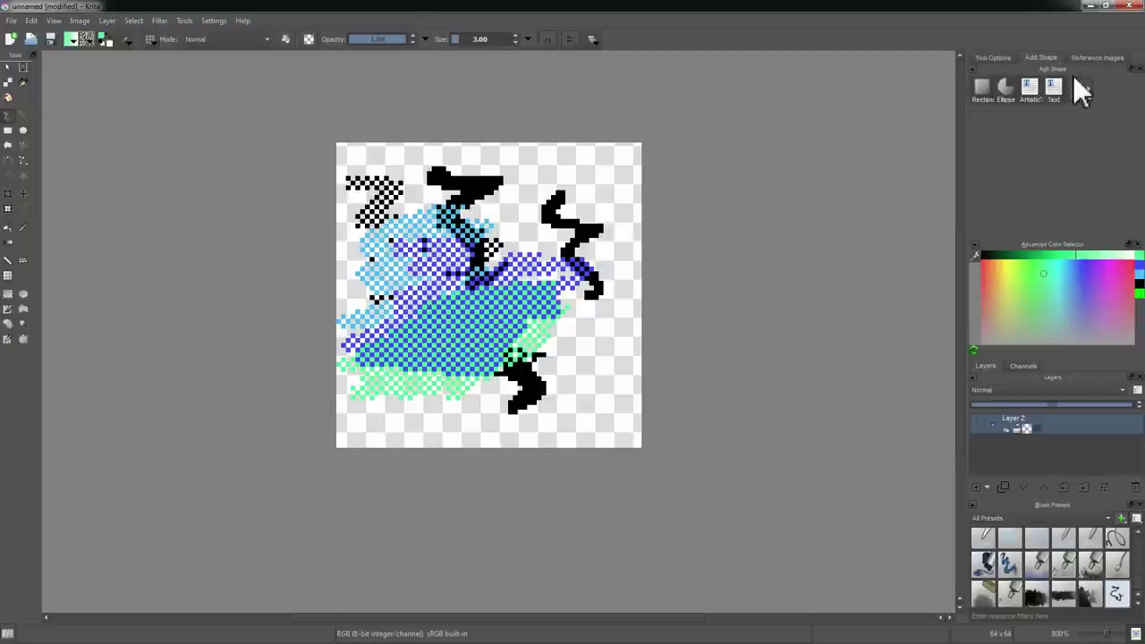
{"action": "left_click", "coordinate": [1095, 58]}
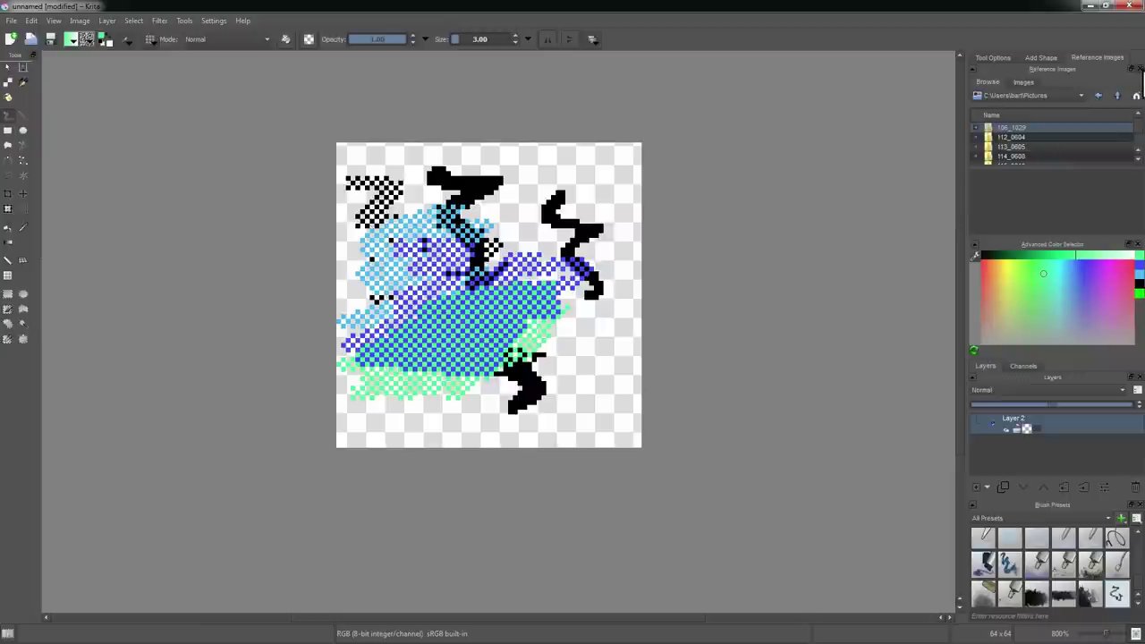
{"action": "left_click", "coordinate": [1040, 57]}
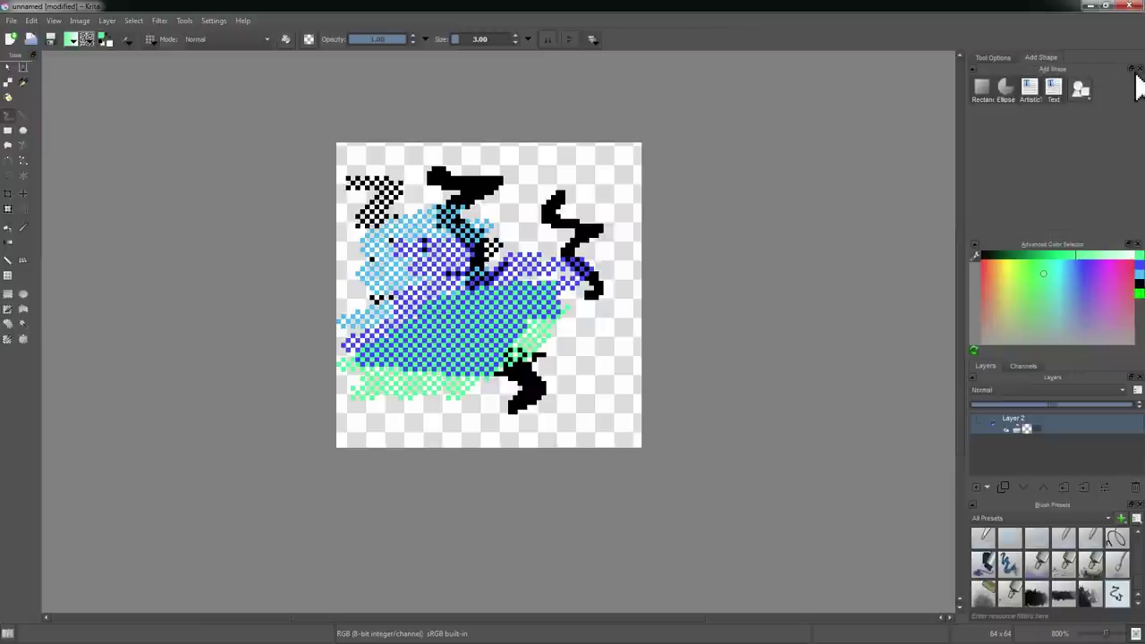
{"action": "left_click", "coordinate": [1137, 69]}
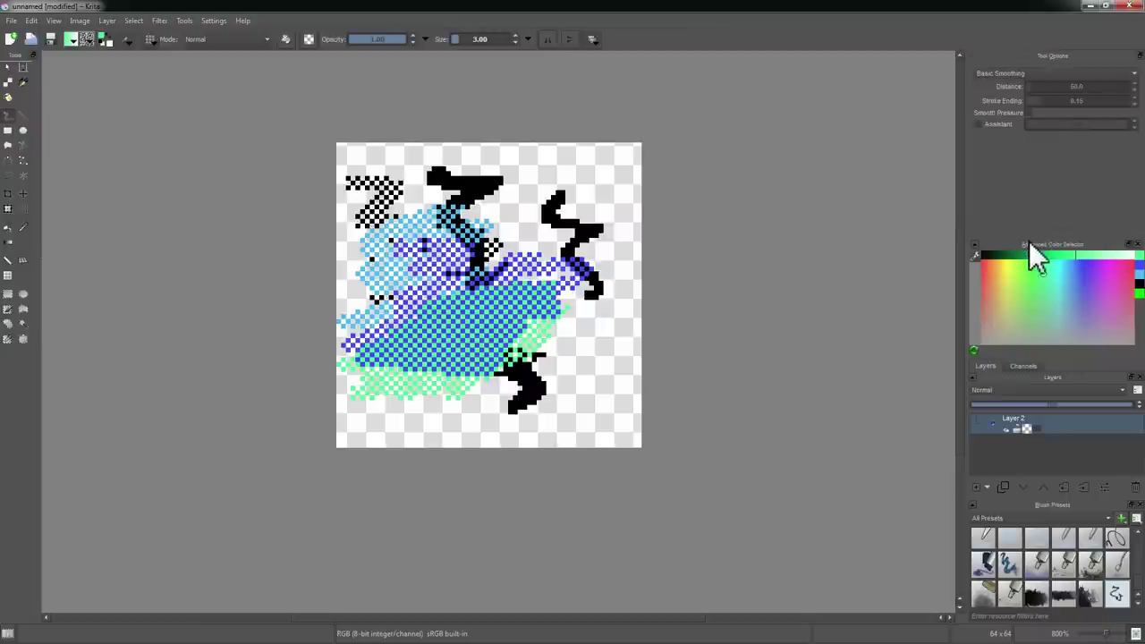
{"action": "left_click_drag", "start_coordinate": [1029, 238], "coordinate": [1027, 170]}
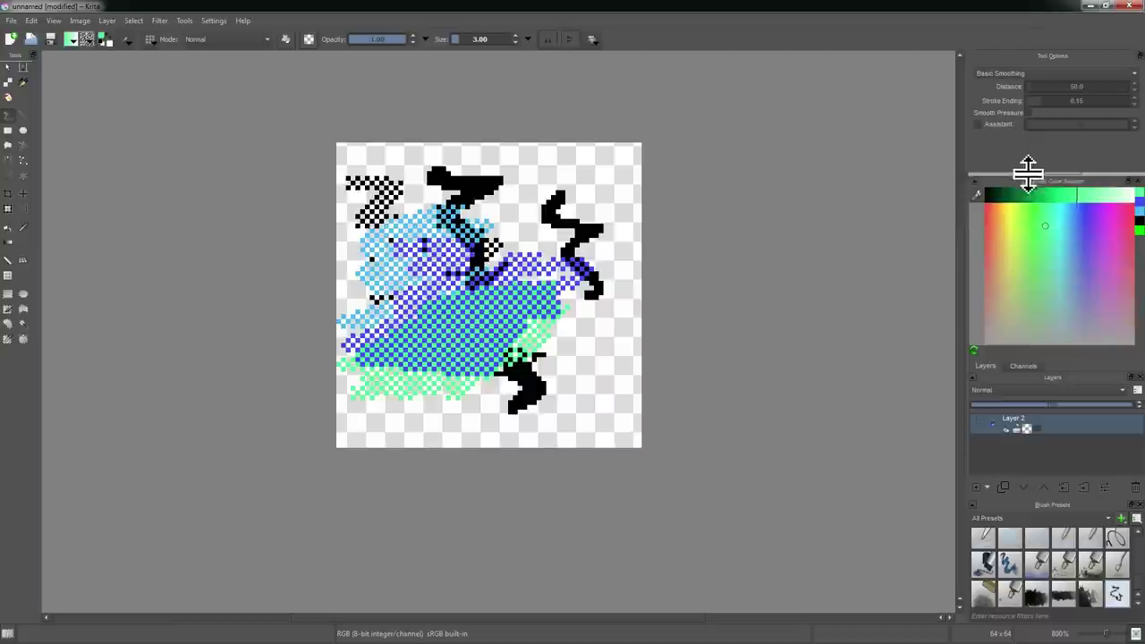
{"action": "left_click_drag", "start_coordinate": [1053, 350], "coordinate": [1054, 304]}
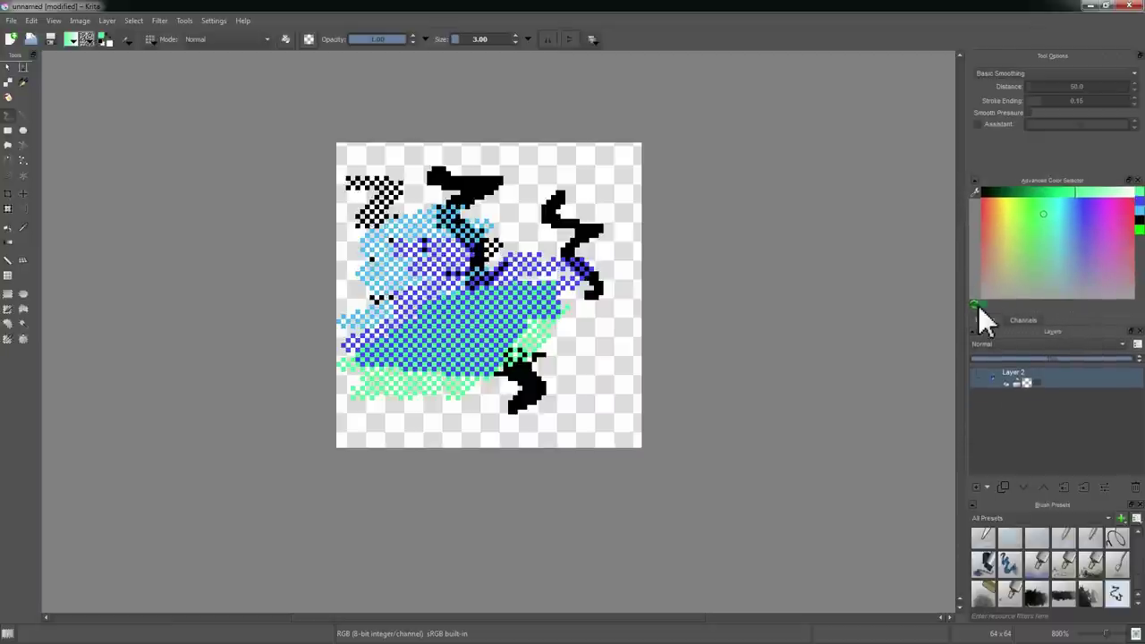
- Examine the Advanced Color Selector's general settings and its available selector types and shapes
{"action": "left_click", "coordinate": [976, 194]}
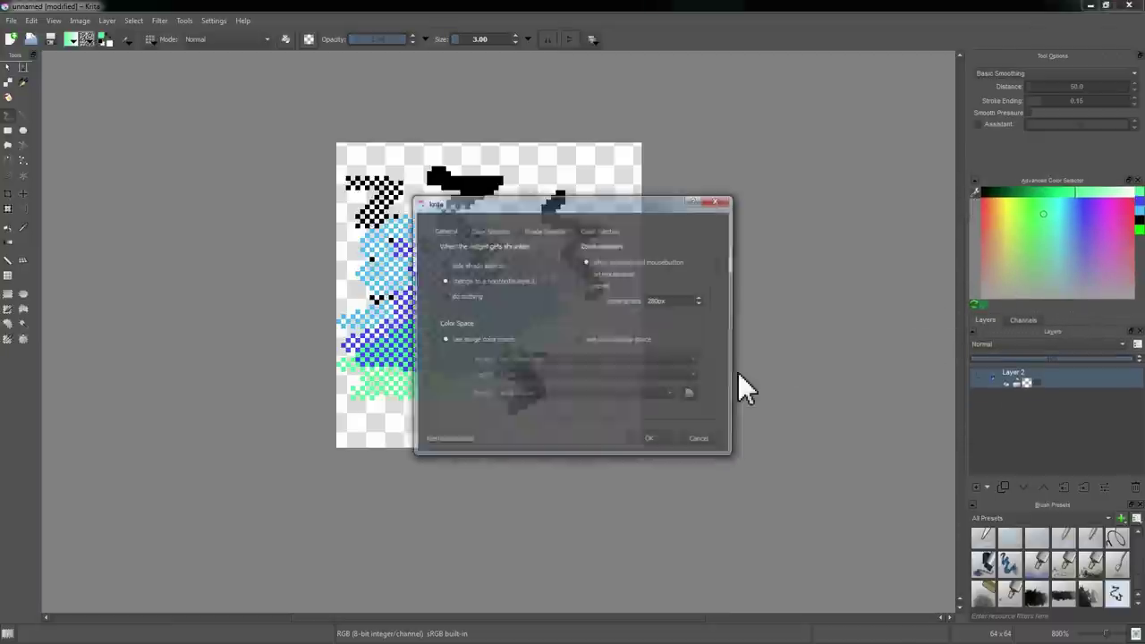
{"action": "left_click", "coordinate": [495, 233]}
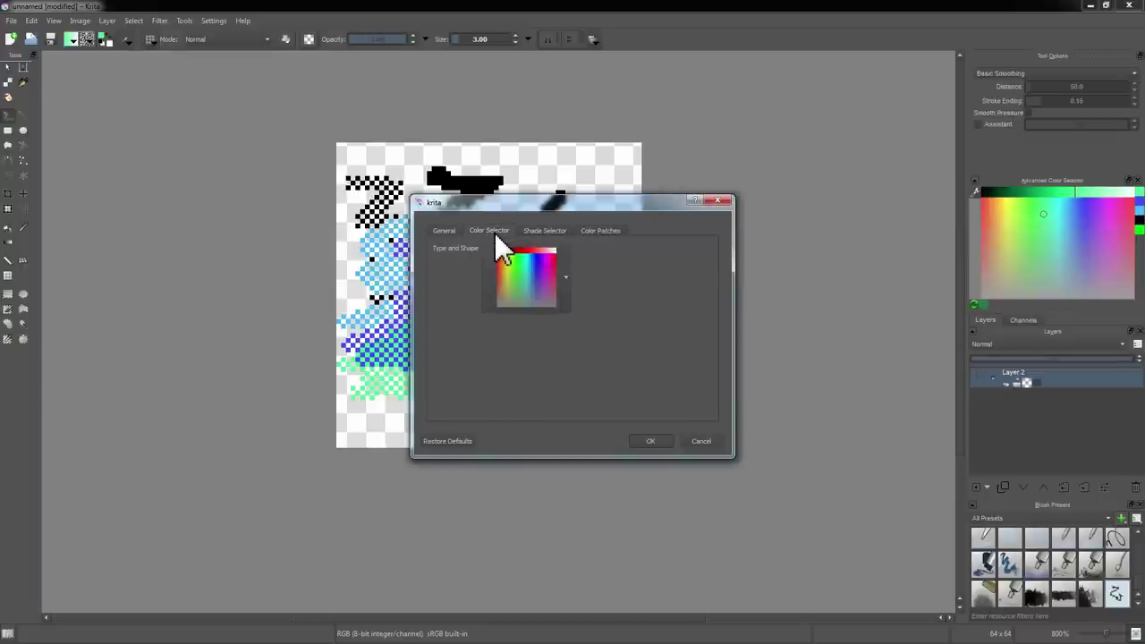
{"action": "left_click", "coordinate": [447, 230]}
{"action": "left_click", "coordinate": [718, 200]}
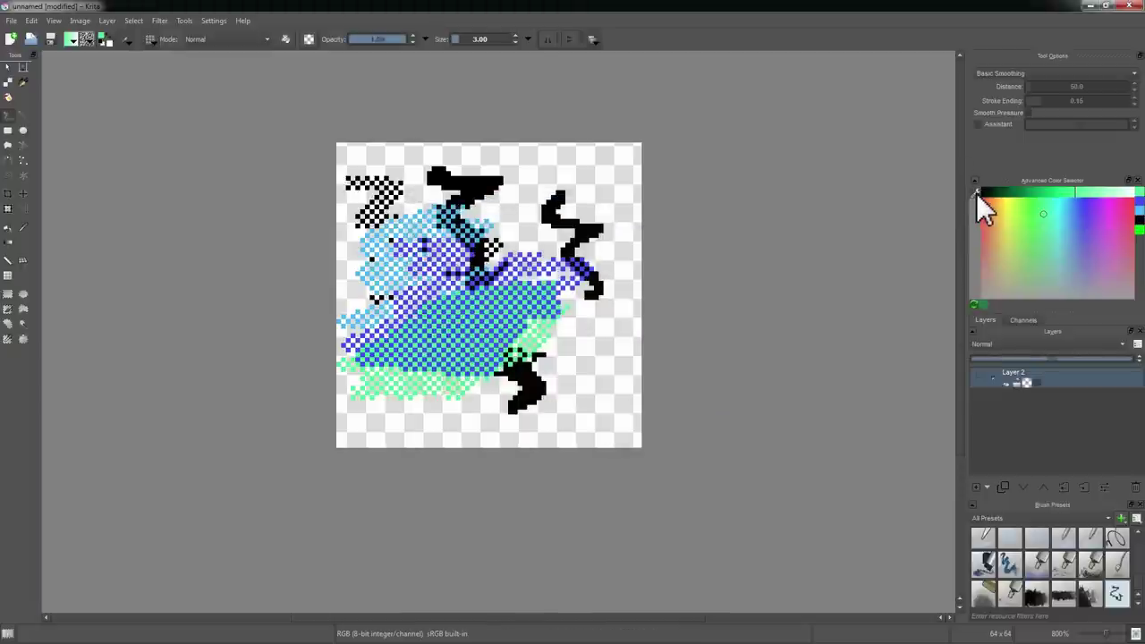
{"action": "left_click", "coordinate": [975, 193]}
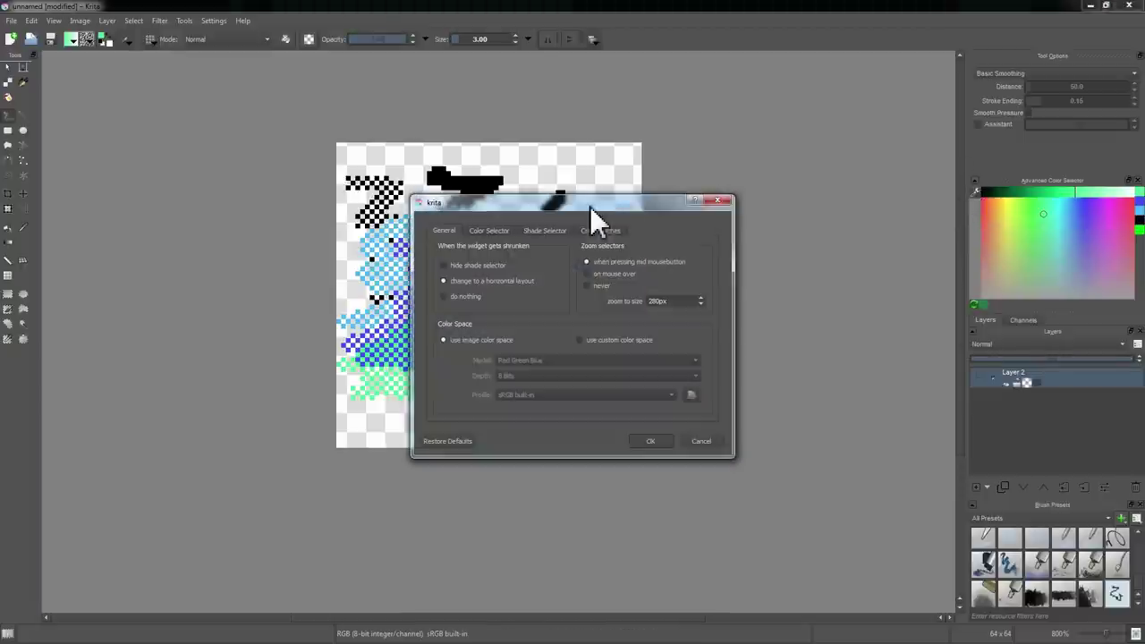
{"action": "left_click", "coordinate": [470, 230]}
{"action": "left_click", "coordinate": [563, 277]}
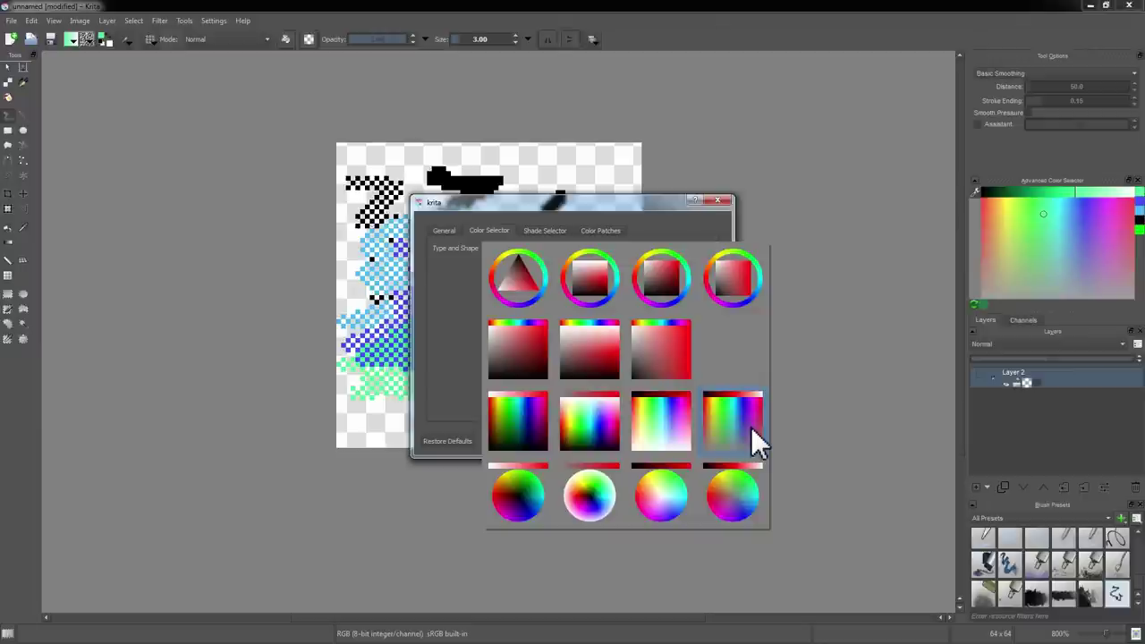
{"action": "left_click", "coordinate": [878, 279]}
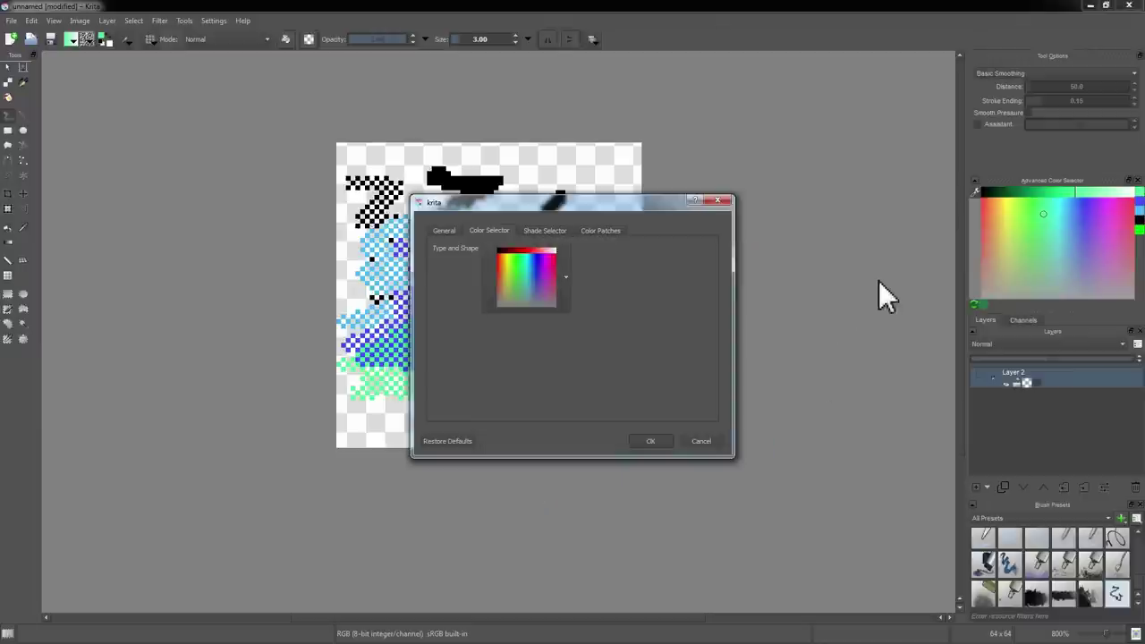
{"action": "left_click", "coordinate": [720, 201]}
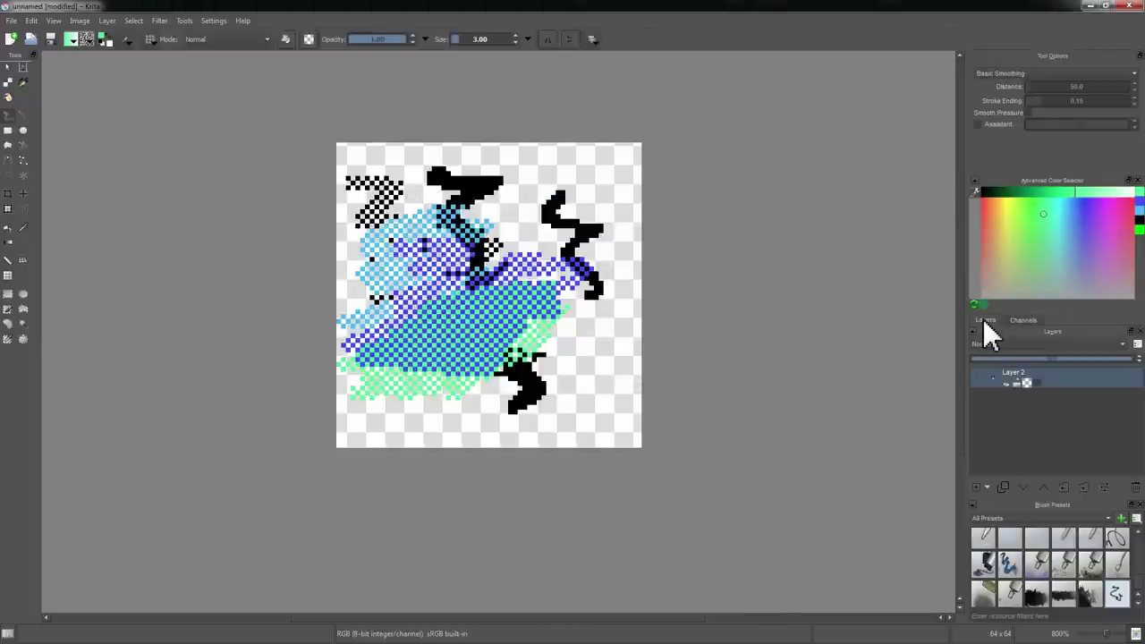
- Close the Channels docker and enlarge the Brush Presets docker upward
{"action": "left_click", "coordinate": [1019, 320]}
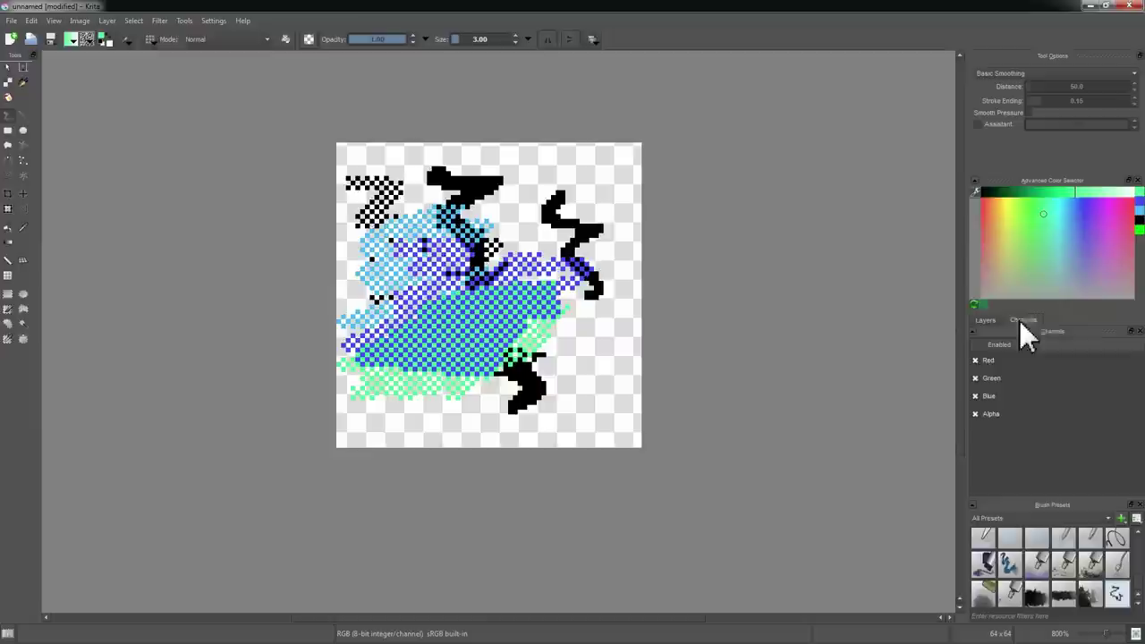
{"action": "left_click", "coordinate": [1138, 331]}
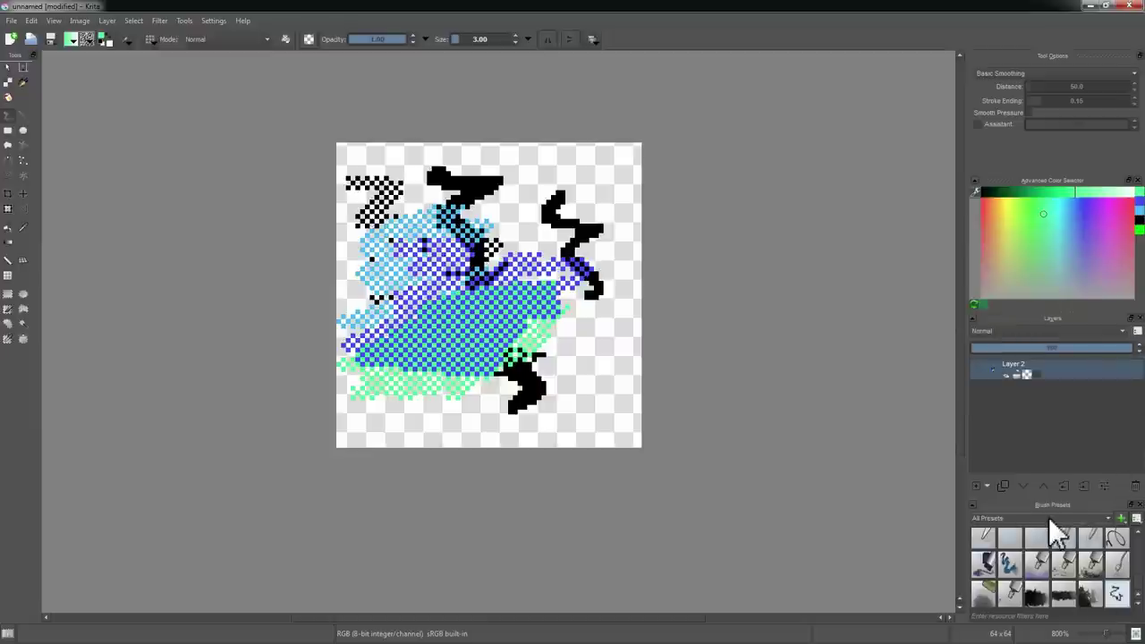
{"action": "left_click_drag", "start_coordinate": [1044, 498], "coordinate": [1050, 470]}
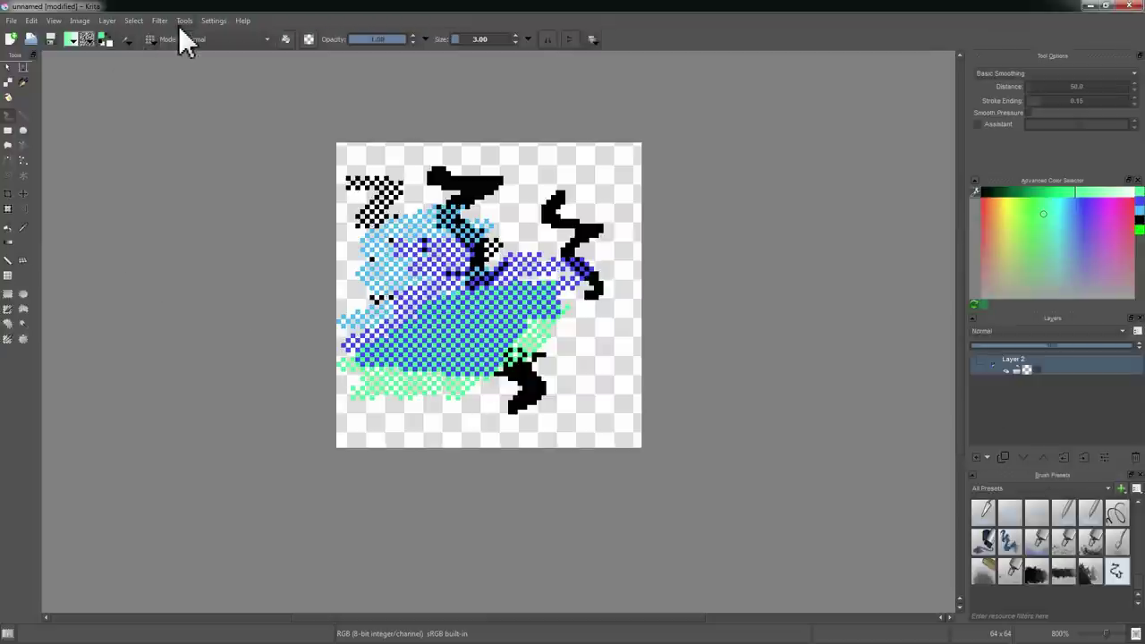
- Show the Palette docker and group it with the Advanced Color Selector docker
{"action": "left_click", "coordinate": [211, 23]}
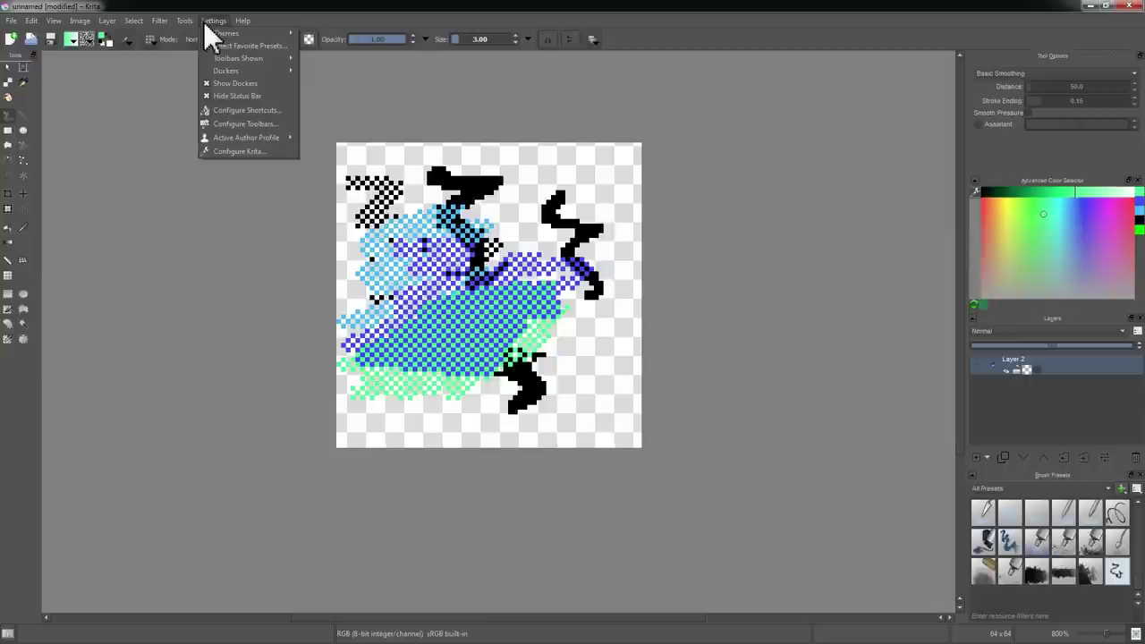
{"action": "mouse_move", "coordinate": [221, 73]}
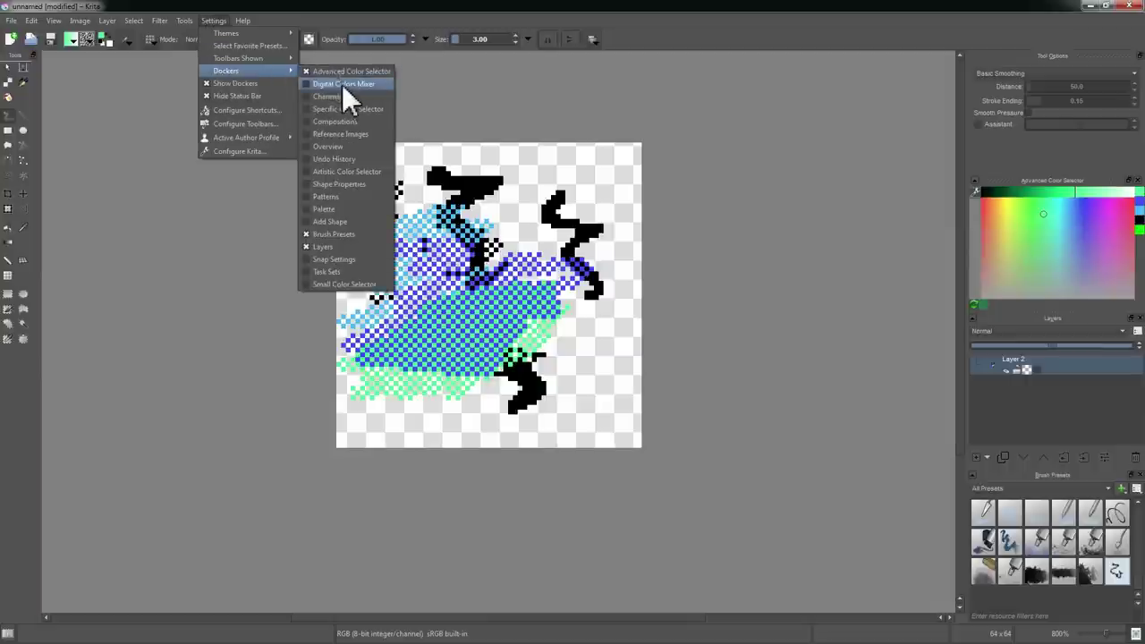
{"action": "left_click", "coordinate": [326, 211]}
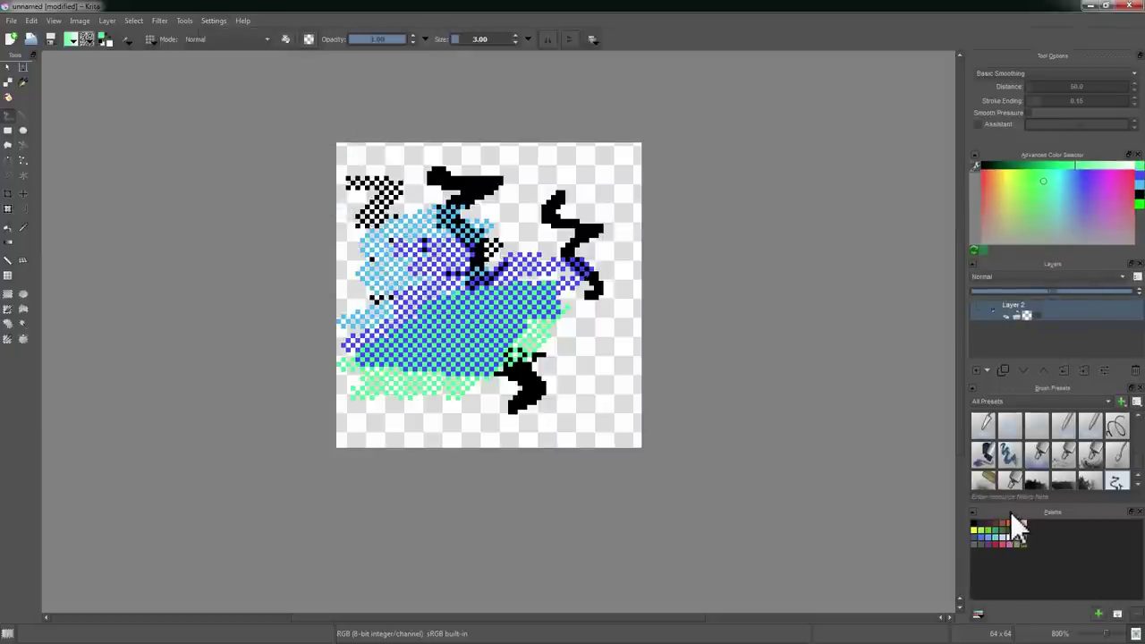
{"action": "left_click_drag", "start_coordinate": [1002, 513], "coordinate": [1061, 211]}
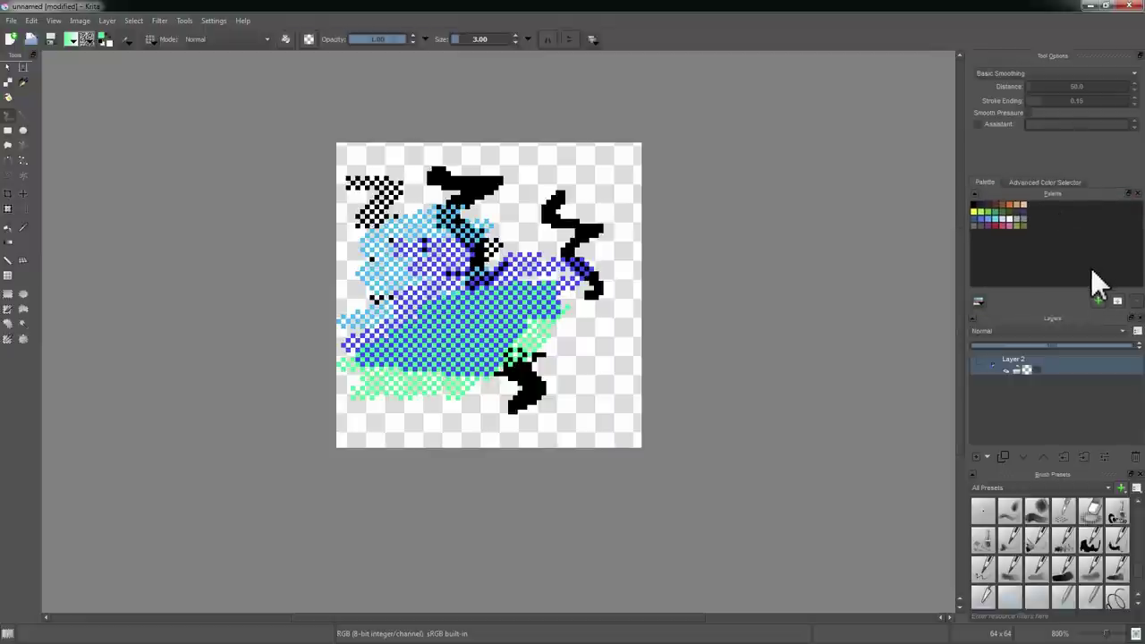
- Compare the PixelArt 16 and PixelArt 32 palettes and choose PixelArt 32 for the Palette docker
{"action": "left_click", "coordinate": [979, 302]}
{"action": "mouse_move", "coordinate": [1112, 365]}
{"action": "left_mouse_down"}
{"action": "mouse_move", "coordinate": [1124, 370]}
{"action": "mouse_move", "coordinate": [1134, 429]}
{"action": "mouse_move", "coordinate": [1130, 365]}
{"action": "left_mouse_up"}
{"action": "left_click", "coordinate": [1018, 377]}
{"action": "left_click", "coordinate": [1004, 402]}
{"action": "left_click", "coordinate": [1002, 379]}
{"action": "left_click", "coordinate": [1000, 399]}
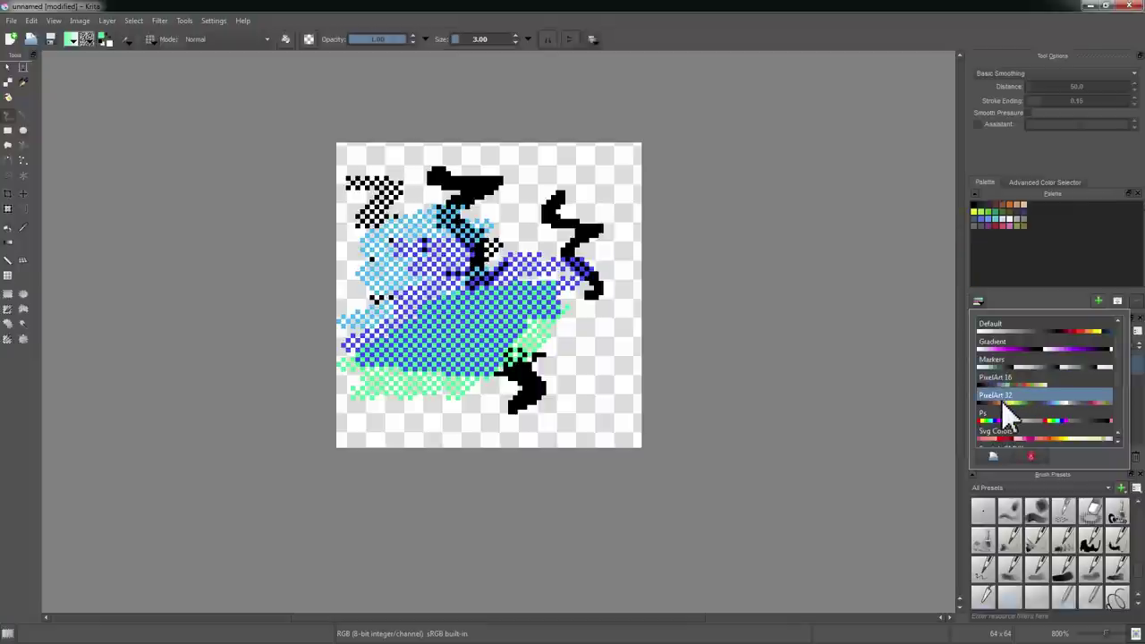
{"action": "left_click", "coordinate": [1061, 388]}
{"action": "left_click", "coordinate": [1058, 392]}
{"action": "left_click", "coordinate": [1059, 385]}
{"action": "left_click", "coordinate": [1056, 395]}
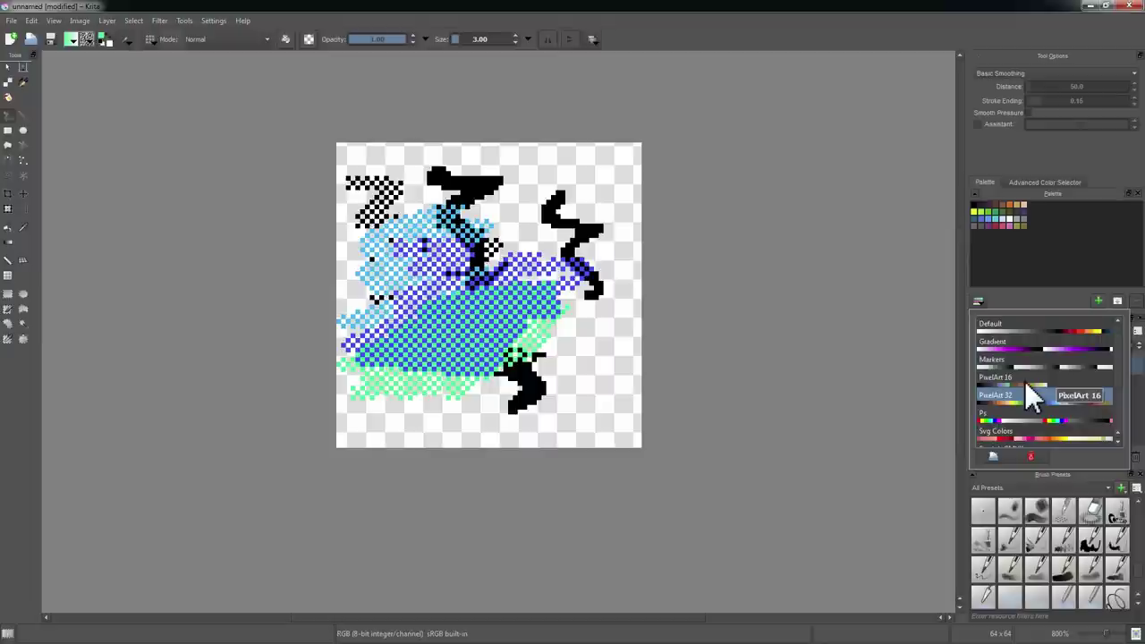
{"action": "left_click", "coordinate": [1030, 380]}
{"action": "left_click", "coordinate": [1026, 398]}
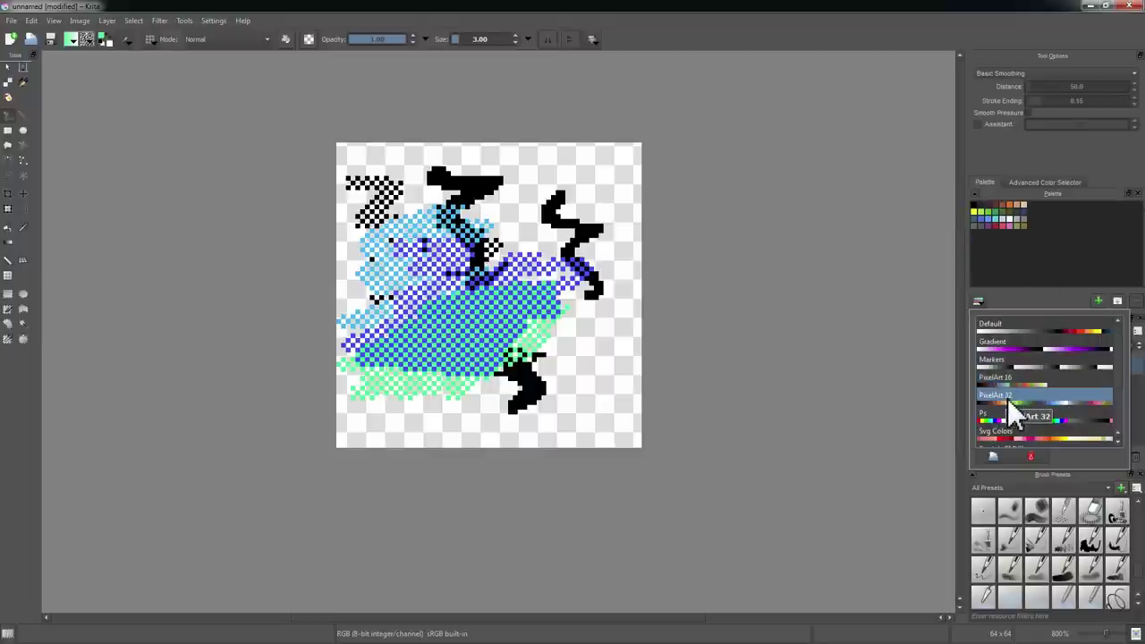
{"action": "left_click", "coordinate": [979, 301]}
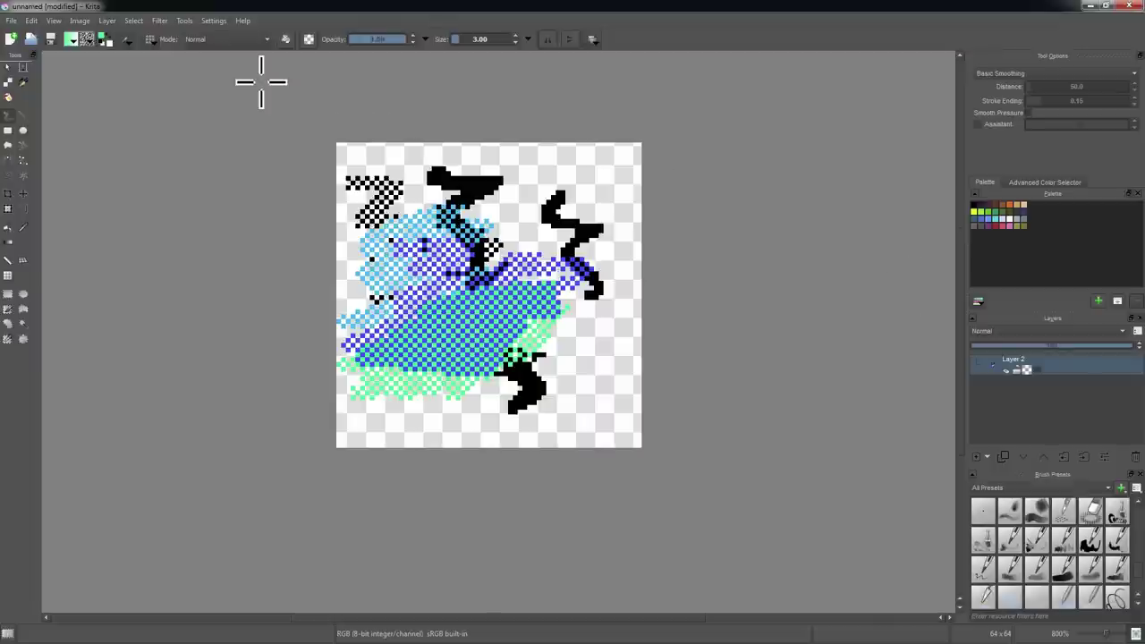
- Show the Undo History docker
{"action": "left_click", "coordinate": [215, 20]}
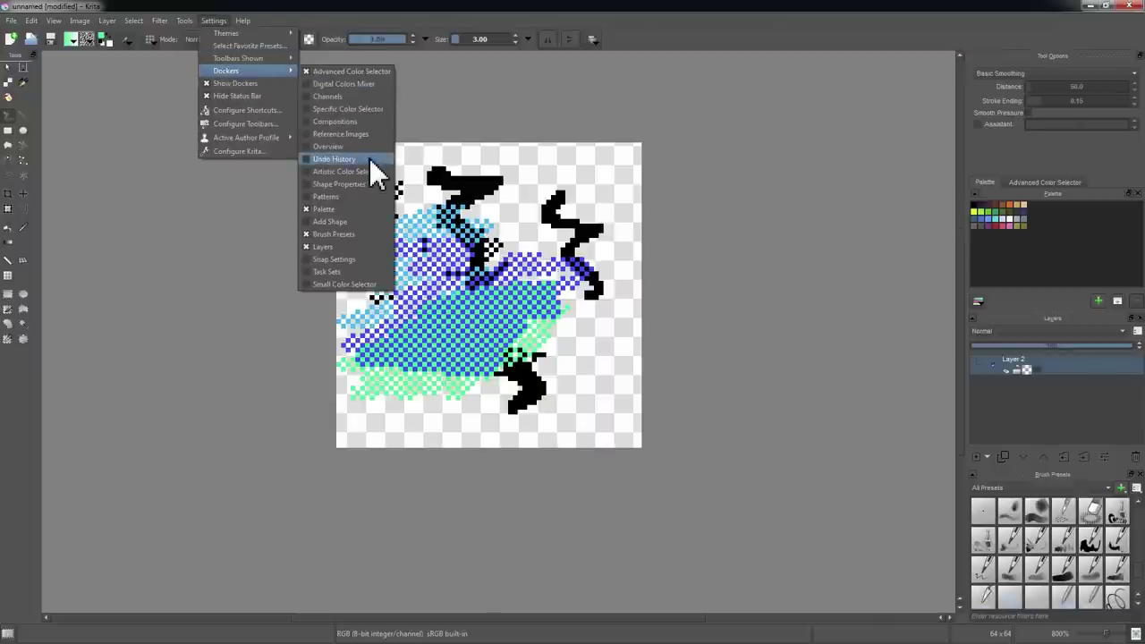
{"action": "left_click", "coordinate": [337, 159]}
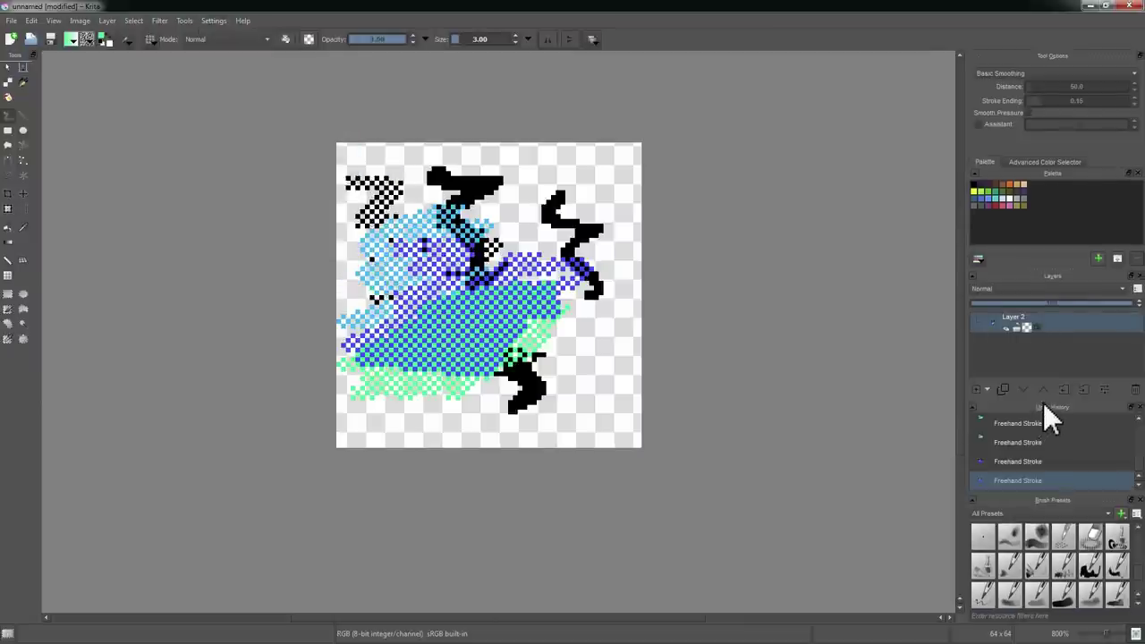
- Move the Undo History docker below the Brush Presets docker
{"action": "left_click_drag", "start_coordinate": [1043, 408], "coordinate": [1058, 604]}
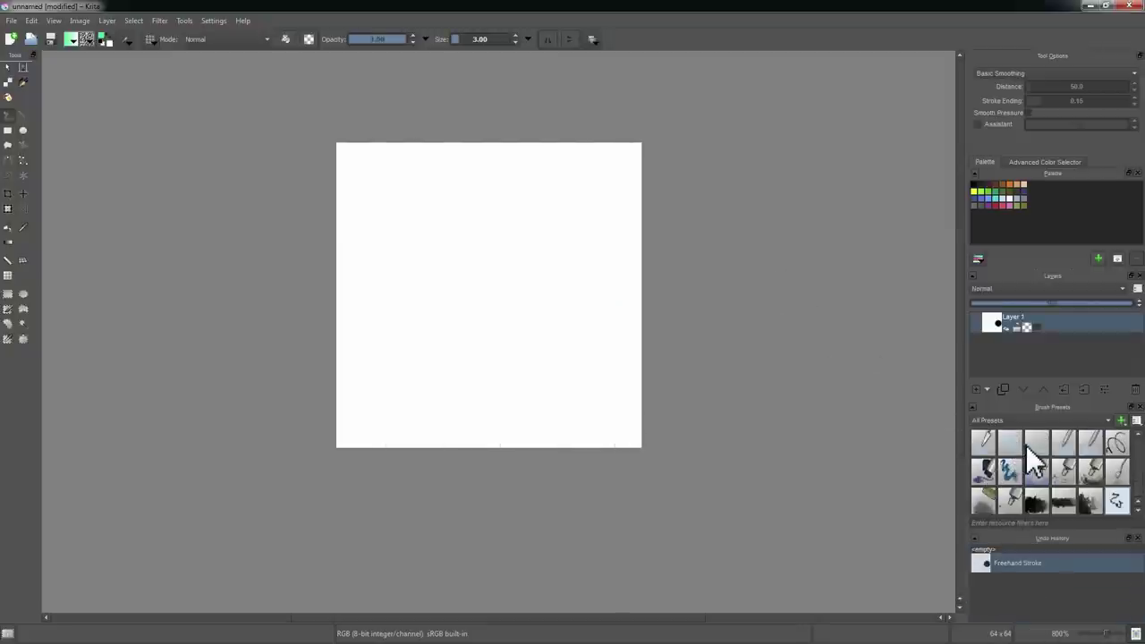
- Find Tutorial Pixel Brush among all brush presets and assign it to the Pixel tag
{"action": "scroll", "coordinate": [1140, 482], "scroll_direction": "down", "scroll_amount": 3}
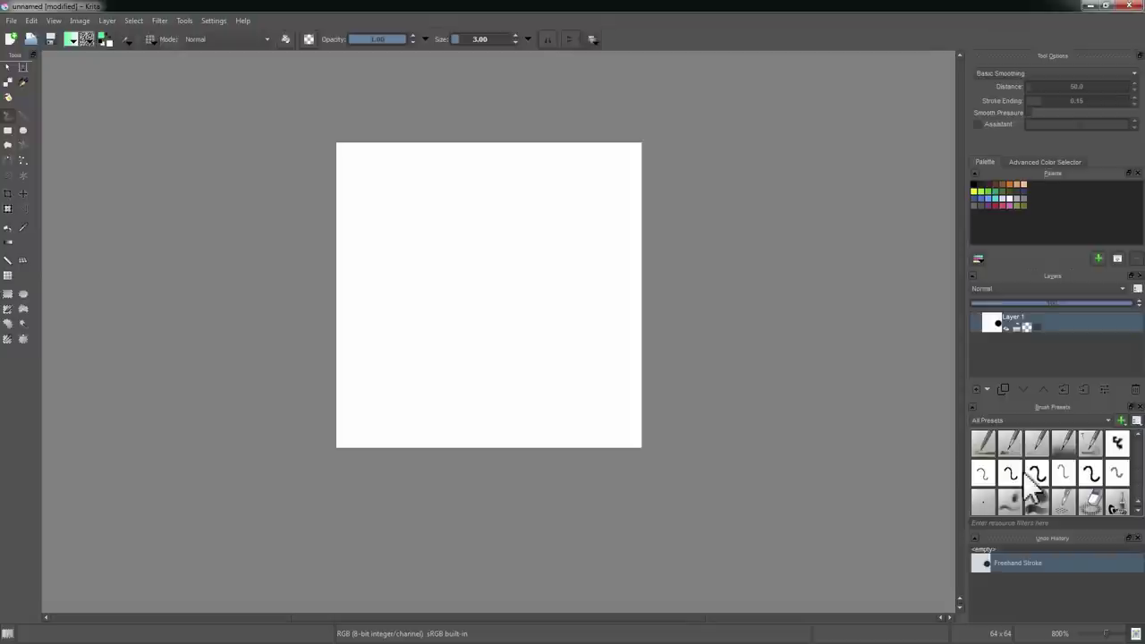
{"action": "left_click", "coordinate": [982, 471]}
{"action": "left_click", "coordinate": [1139, 492]}
{"action": "left_click", "coordinate": [1116, 500]}
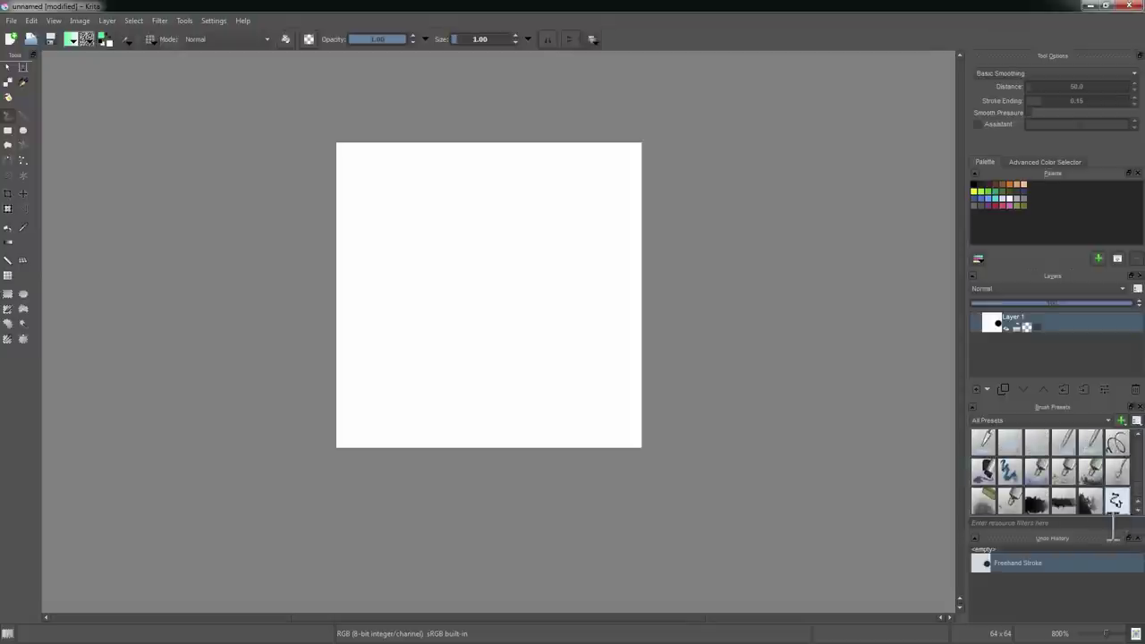
{"action": "right_click", "coordinate": [1118, 504]}
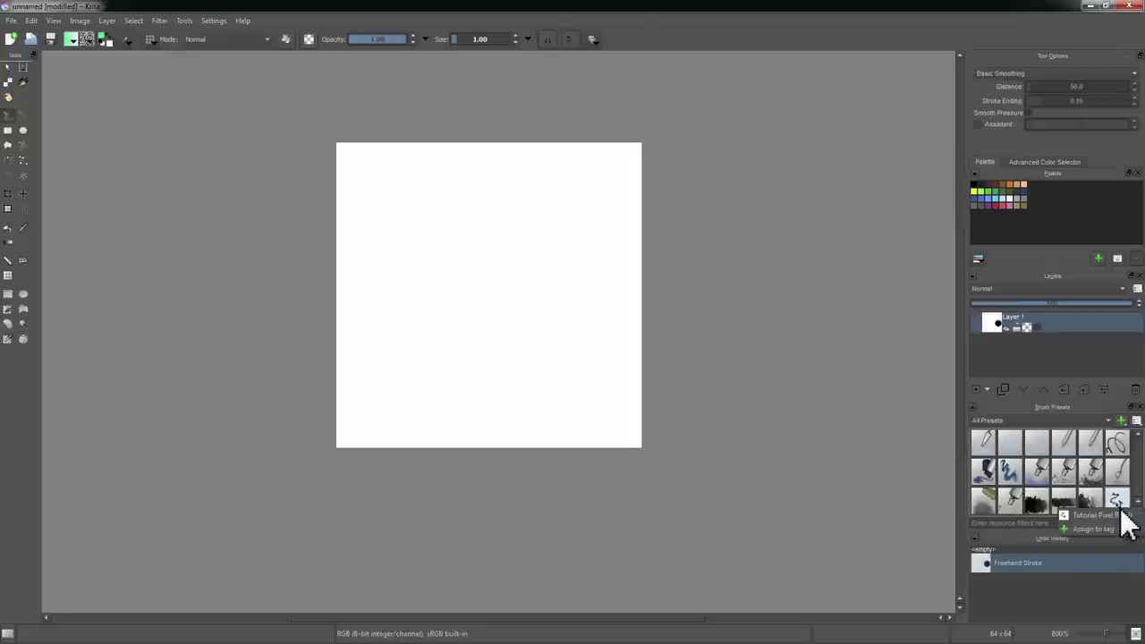
{"action": "mouse_move", "coordinate": [1088, 531]}
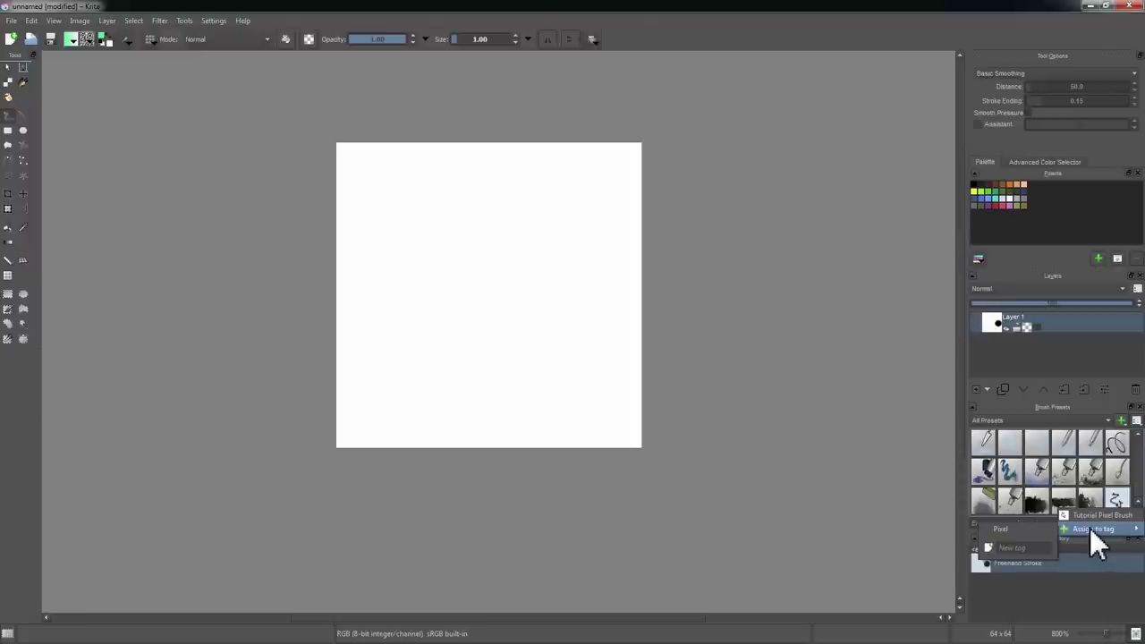
{"action": "left_click", "coordinate": [1022, 545]}
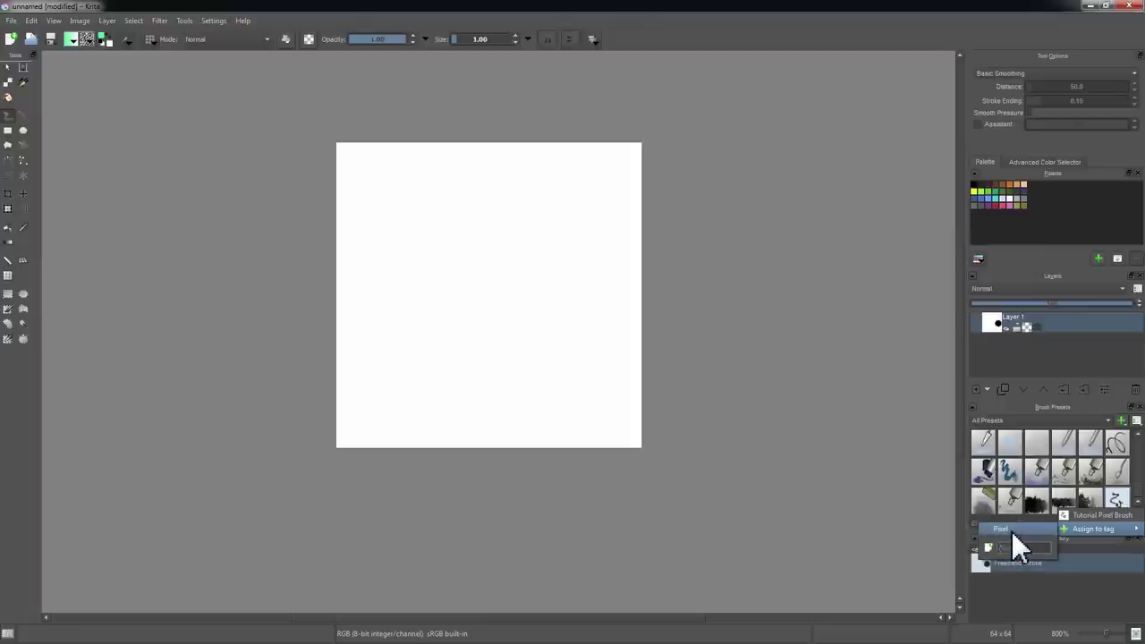
{"action": "left_click", "coordinate": [1011, 531]}
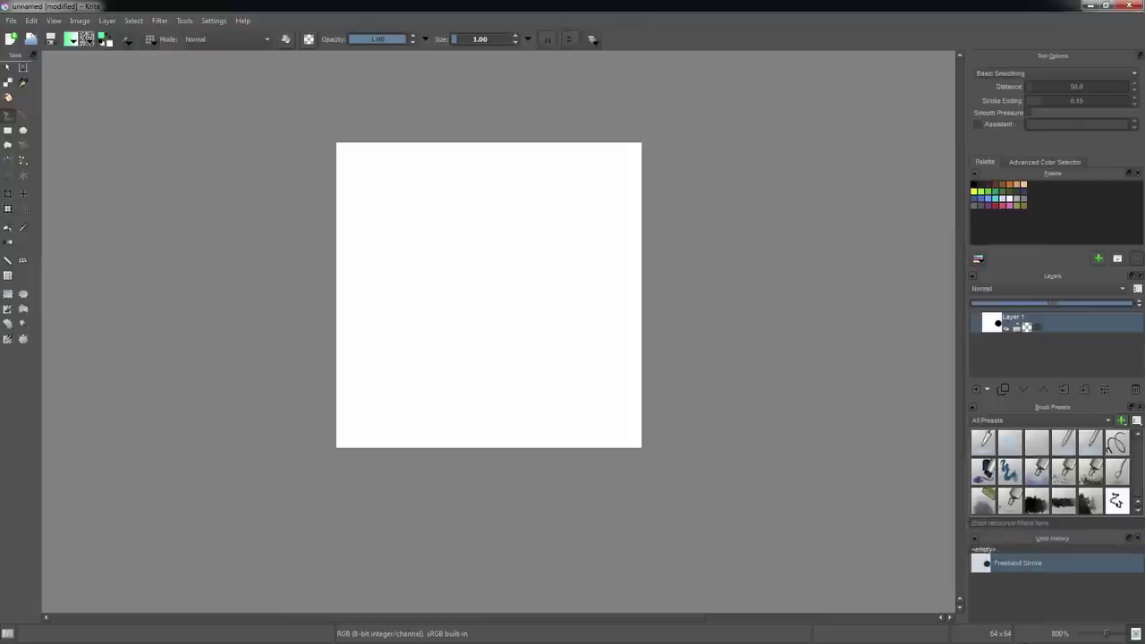
- Filter the brush presets by the Pixel tag and remove Tutorial Pixel Brush from that tag
{"action": "left_click", "coordinate": [997, 419]}
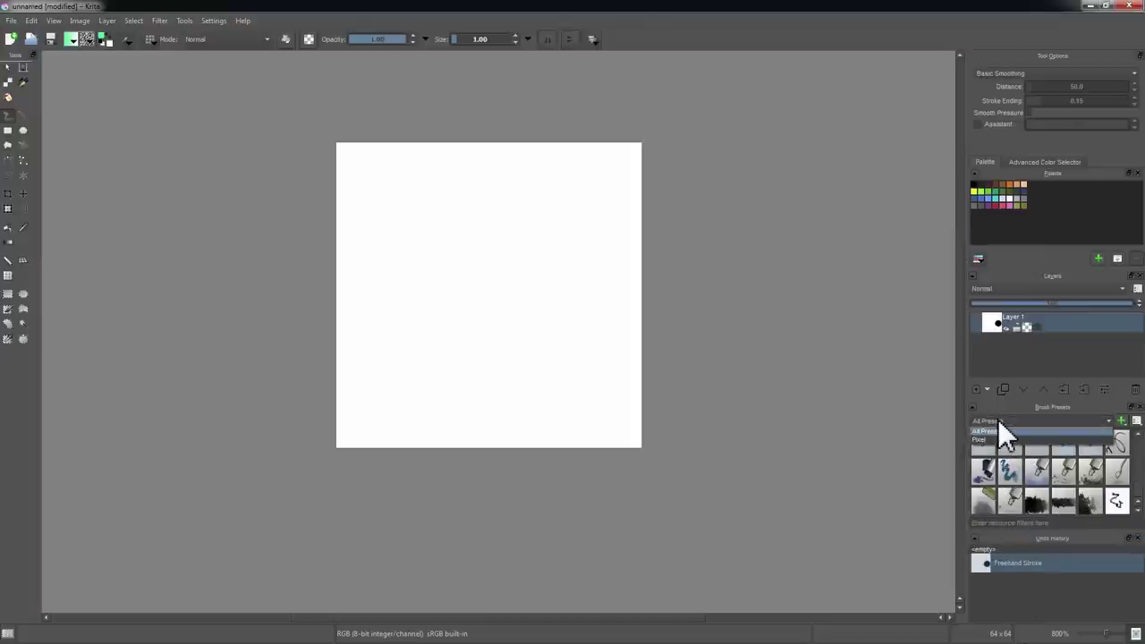
{"action": "left_click", "coordinate": [990, 437]}
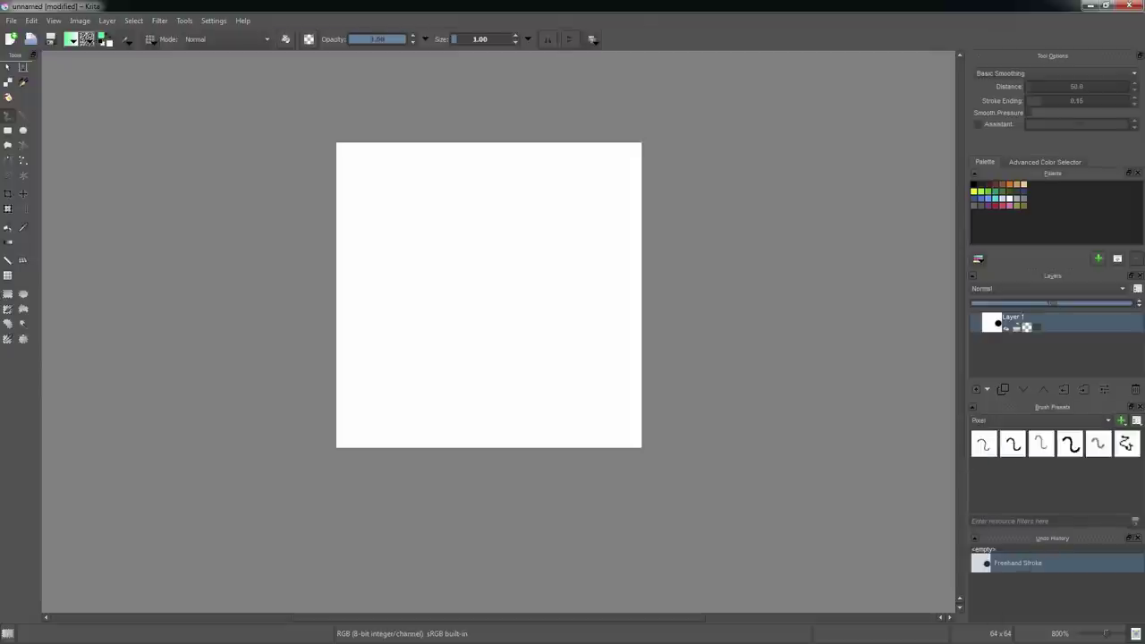
{"action": "right_click", "coordinate": [1125, 446]}
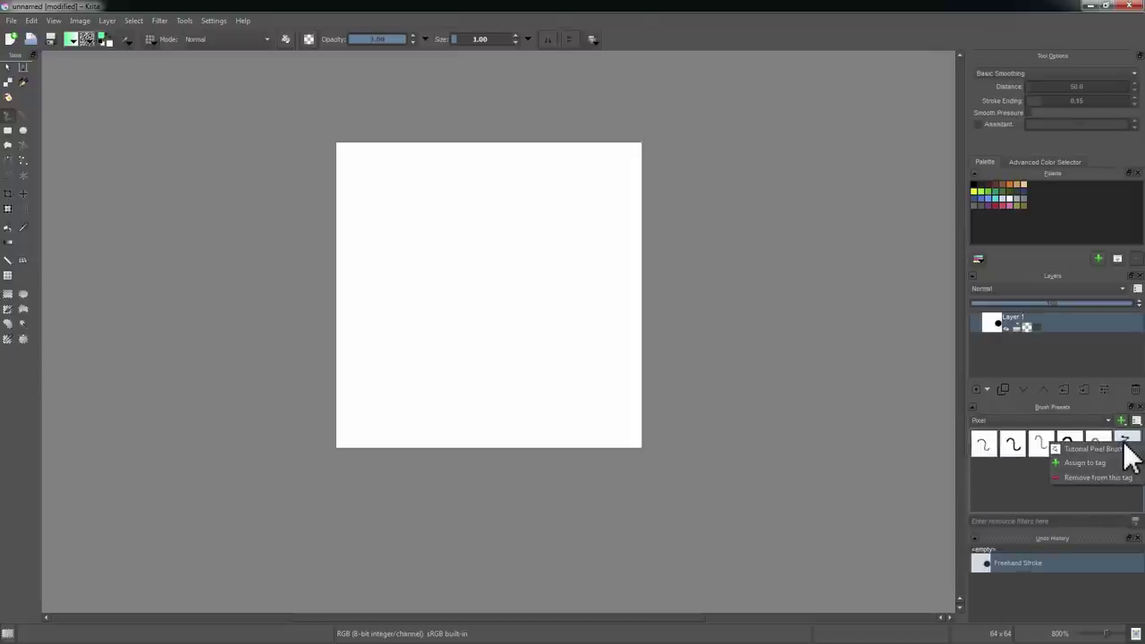
{"action": "left_click", "coordinate": [1088, 474]}
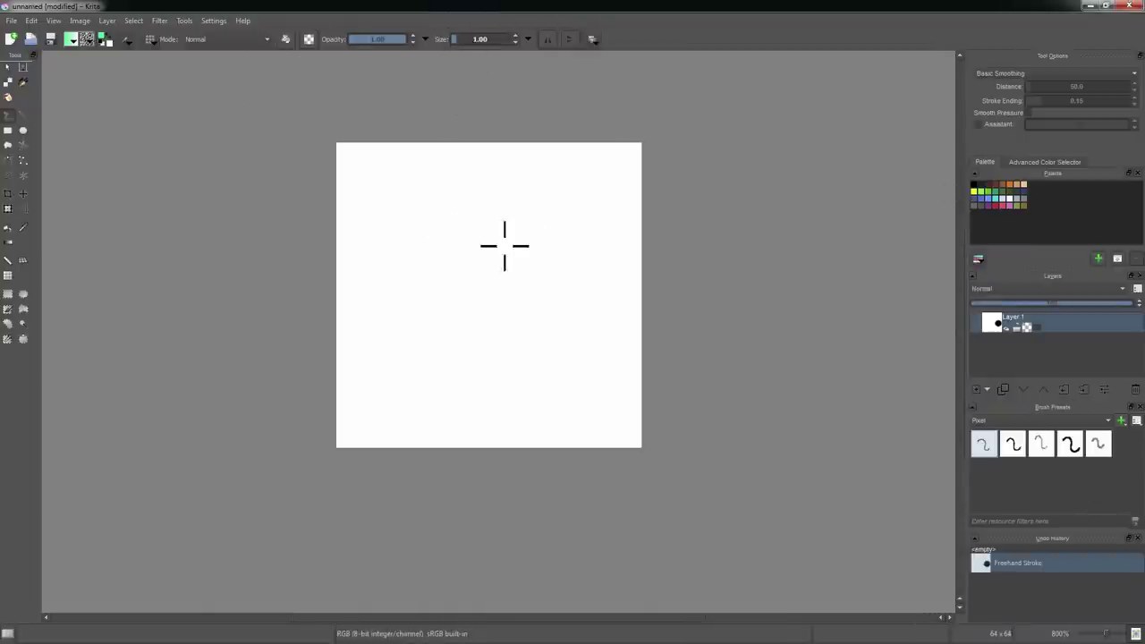
- Open the pop-up palette over the canvas to view its brushes and colours, and close it
{"action": "right_click", "coordinate": [473, 242]}
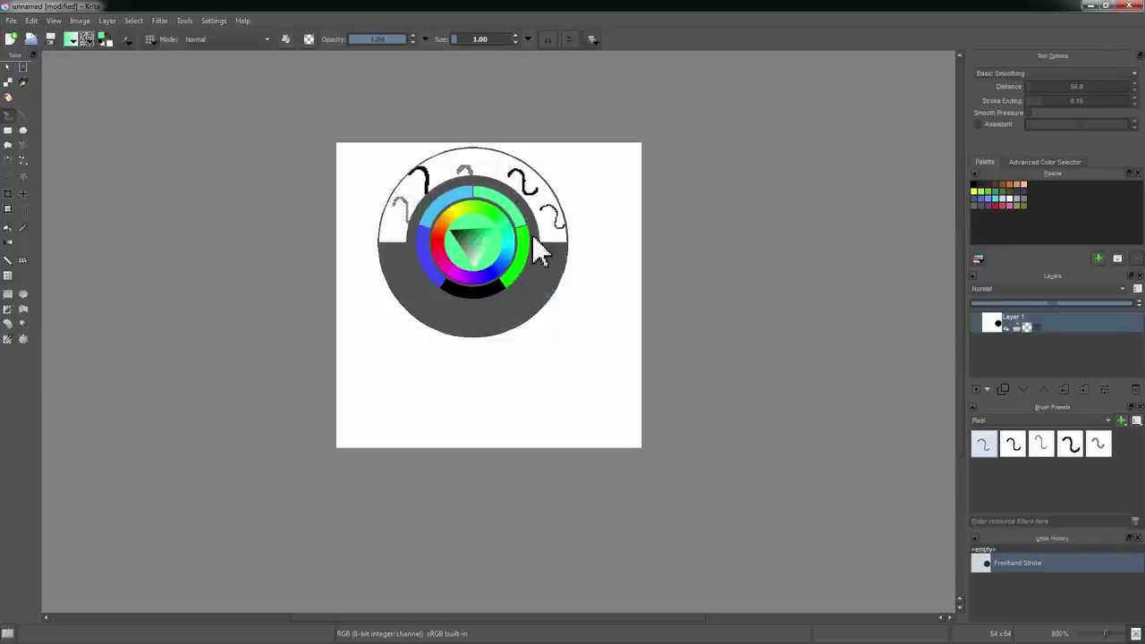
{"action": "left_click", "coordinate": [688, 190]}
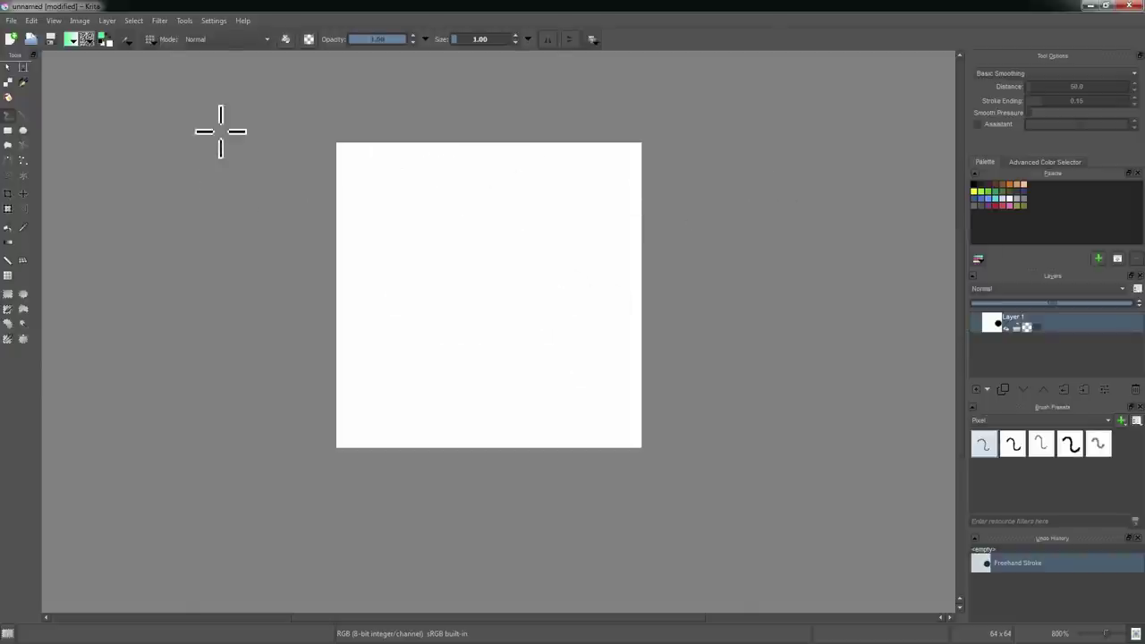
- Add the first available brush preset to the favorite presets, and remove it from the favorites again
{"action": "left_click", "coordinate": [252, 20]}
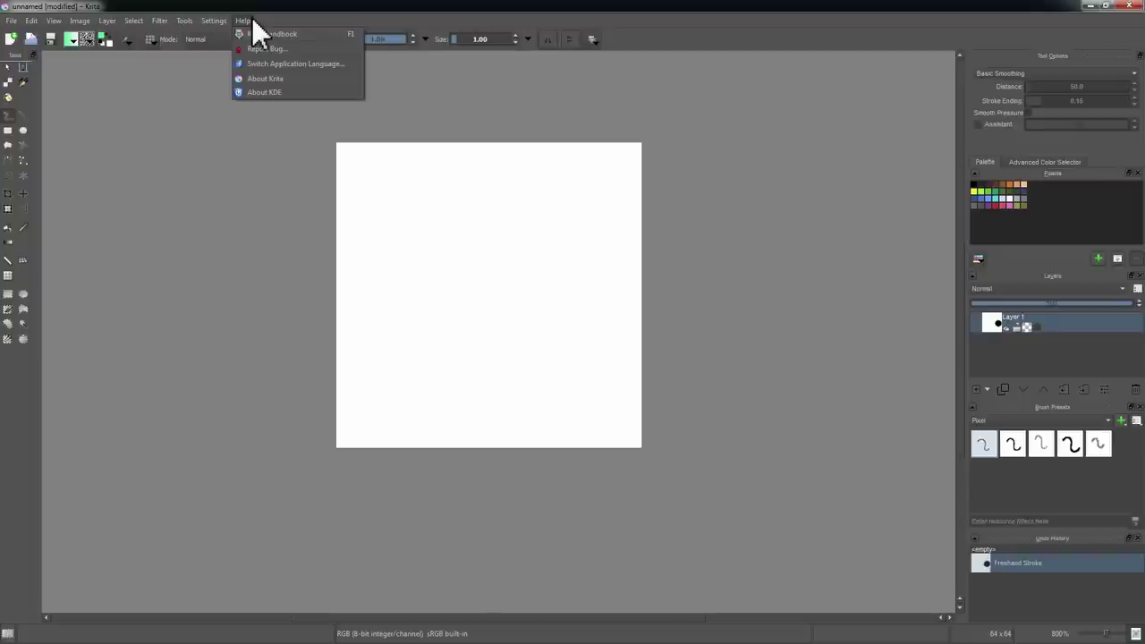
{"action": "mouse_move", "coordinate": [220, 21]}
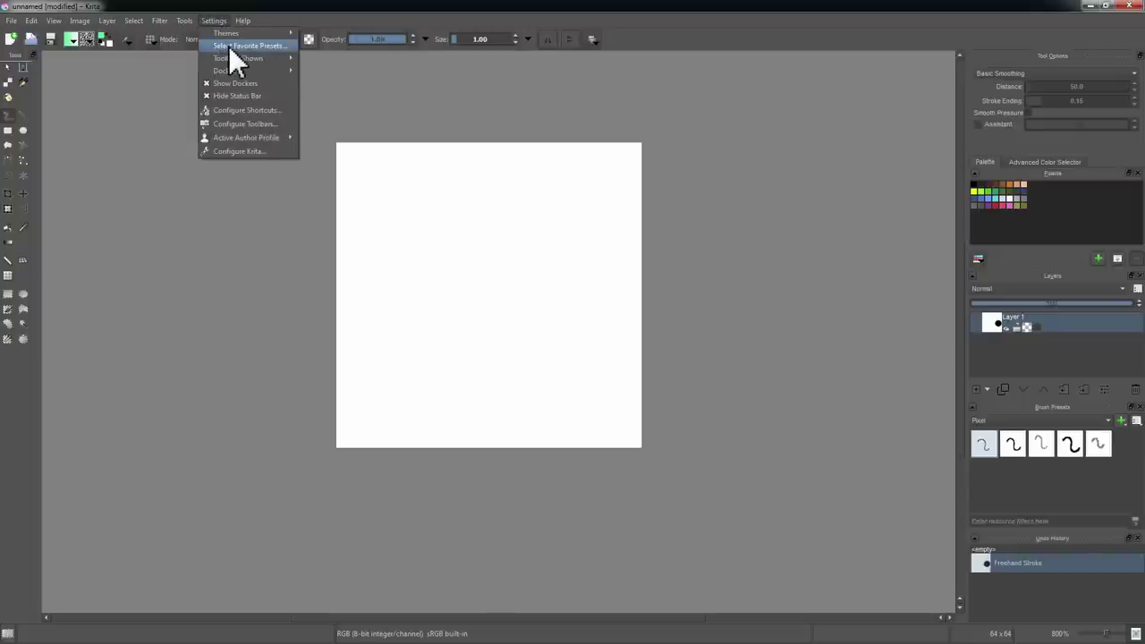
{"action": "left_click", "coordinate": [231, 45]}
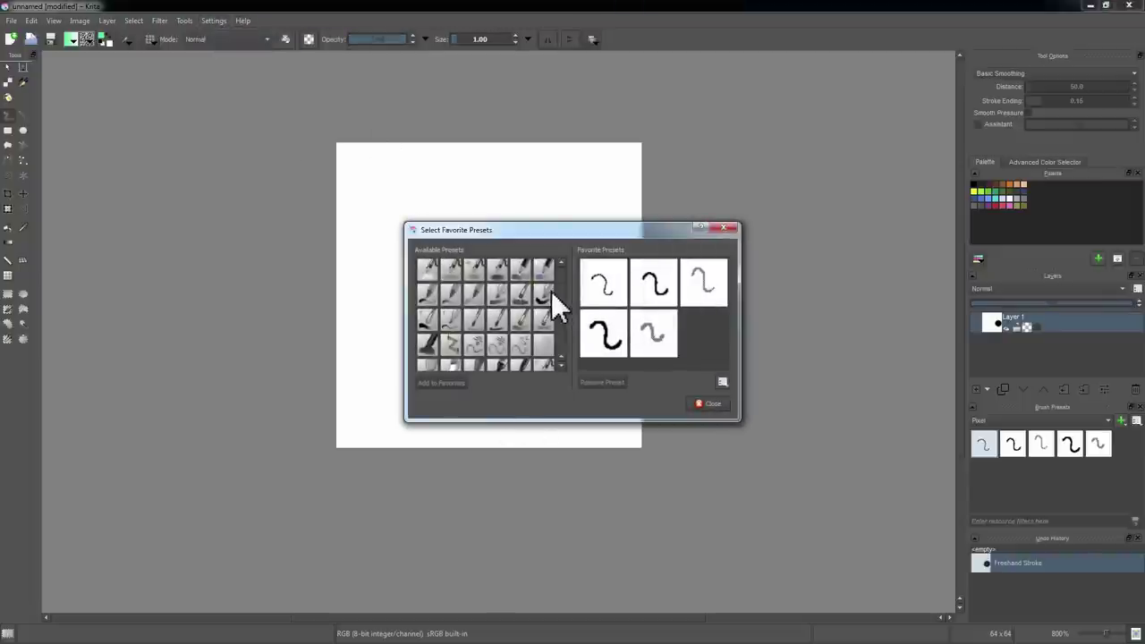
{"action": "left_click", "coordinate": [430, 271]}
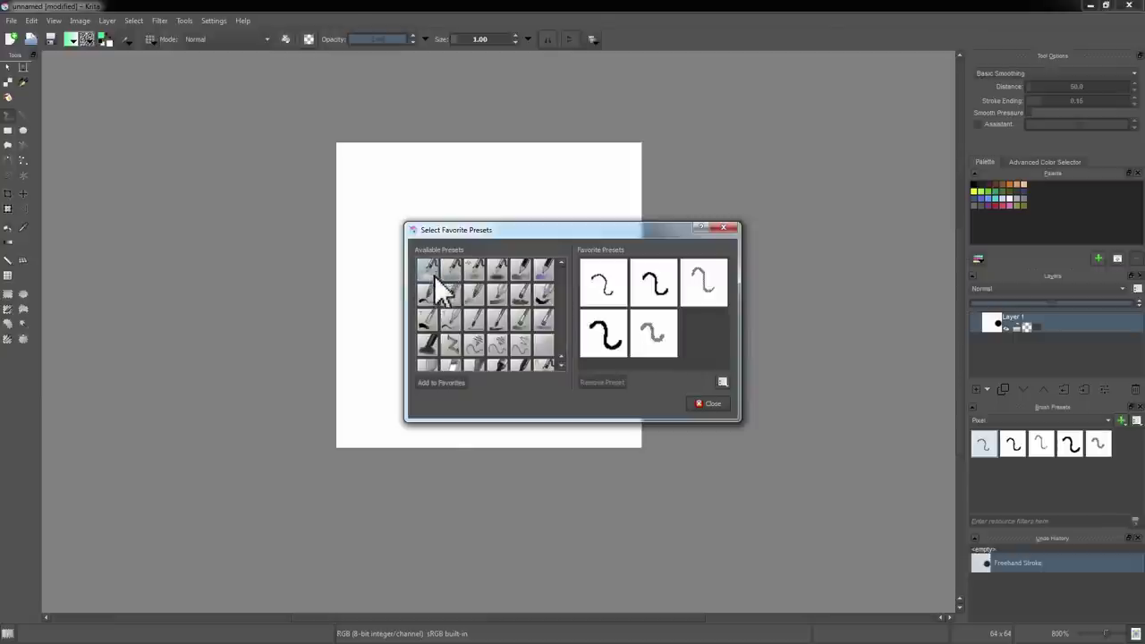
{"action": "left_click", "coordinate": [452, 381]}
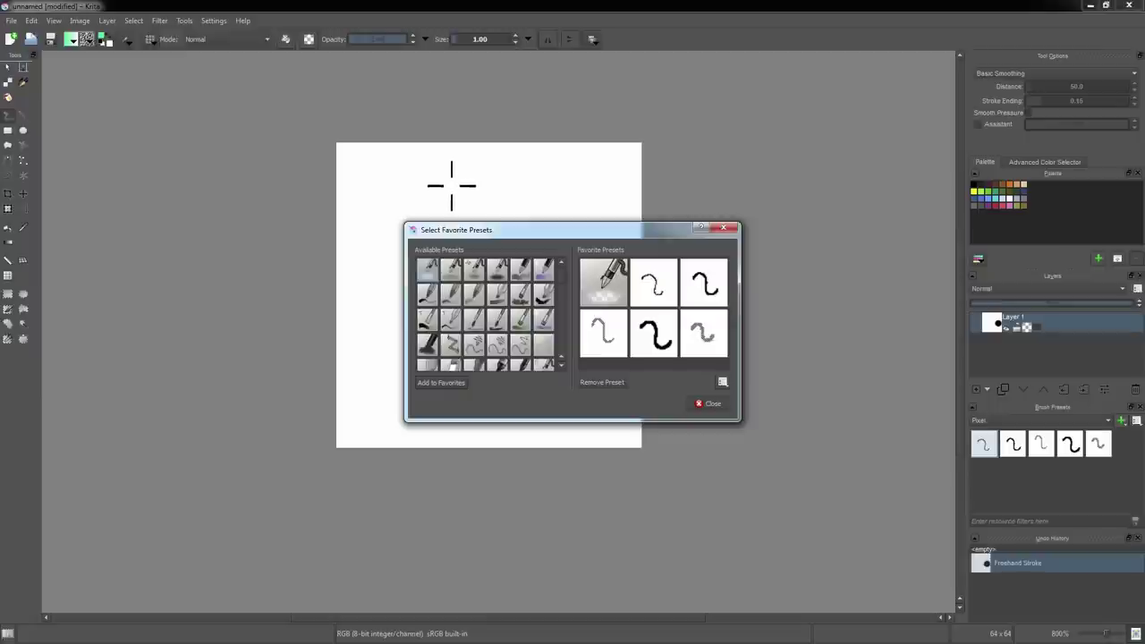
{"action": "left_click", "coordinate": [603, 286]}
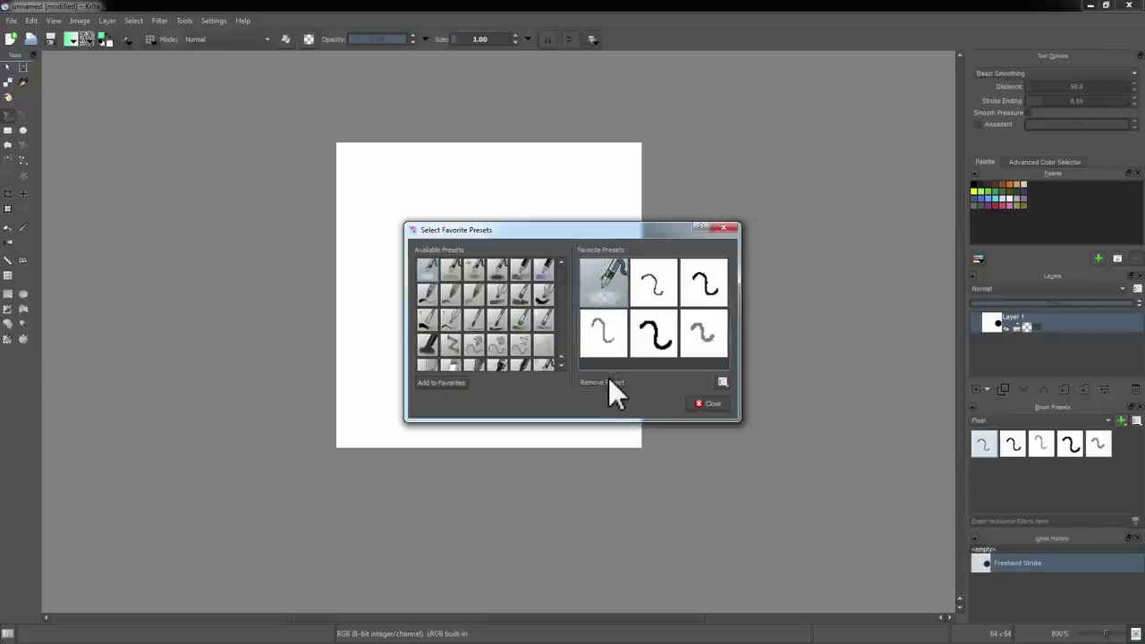
{"action": "left_click", "coordinate": [606, 381]}
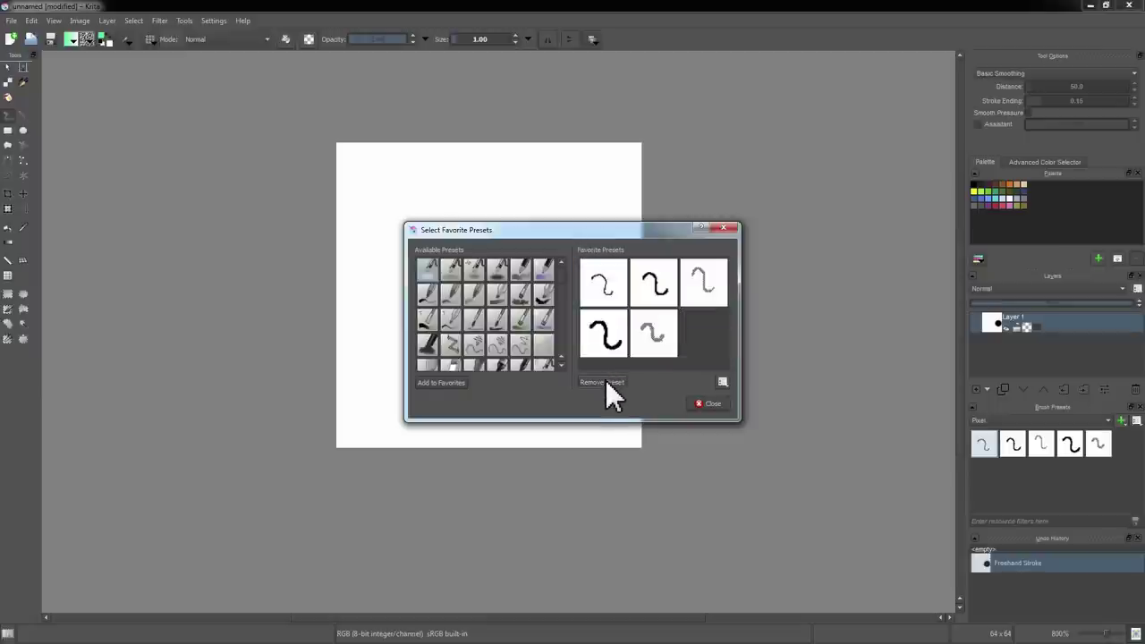
{"action": "left_click", "coordinate": [695, 403]}
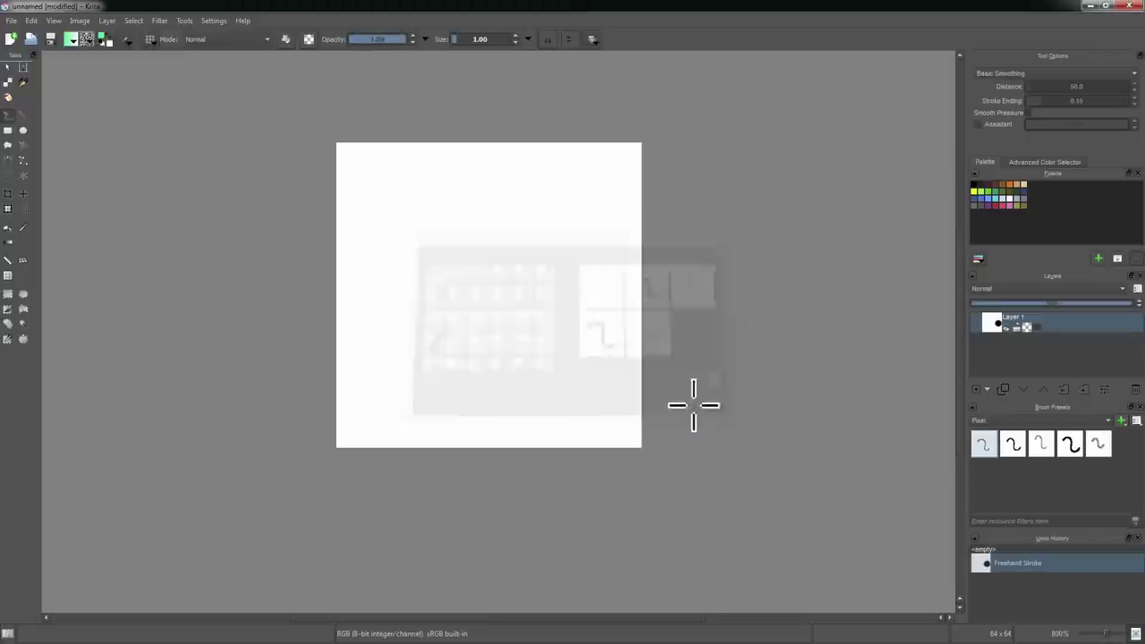
- Check the favorite brush presets in the pop-up palette on the canvas, and close it
{"action": "right_click", "coordinate": [415, 196]}
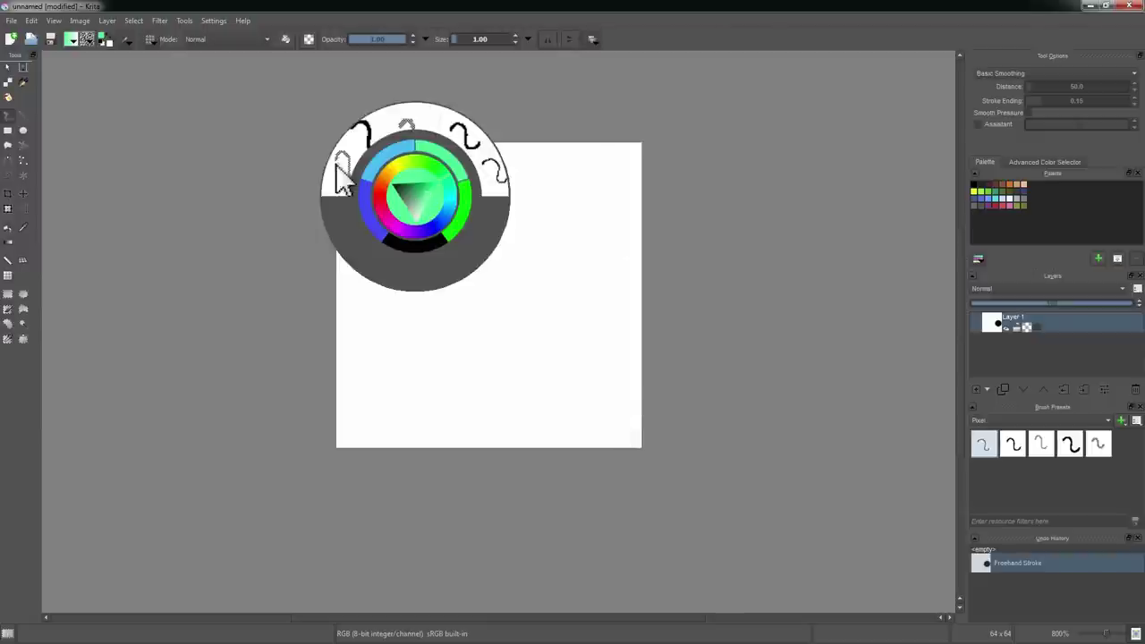
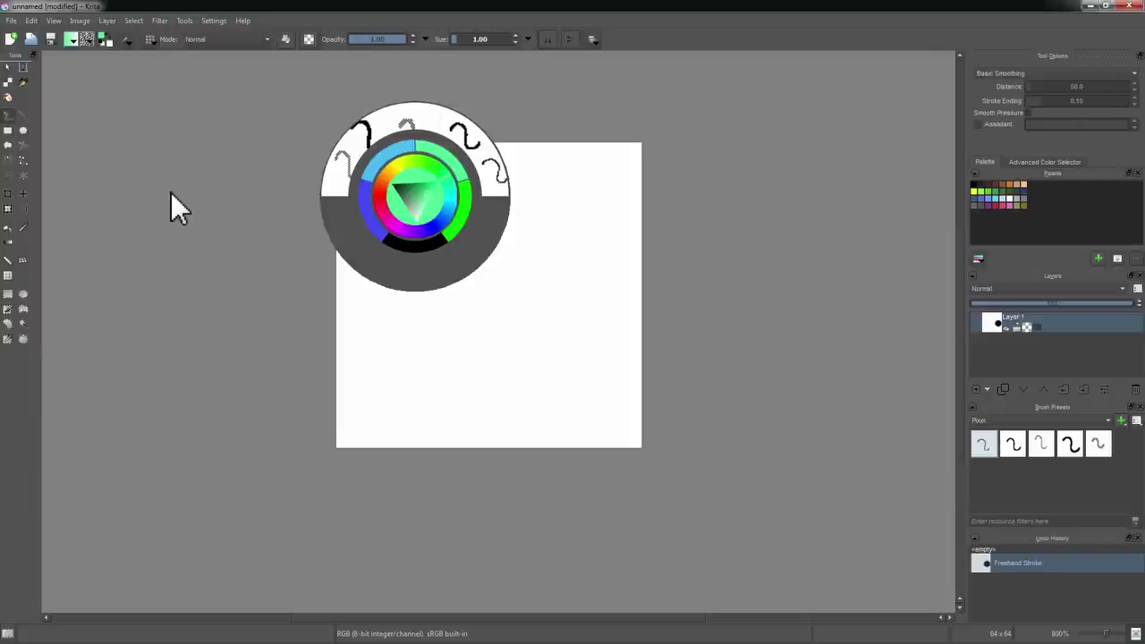
{"action": "left_click", "coordinate": [167, 187]}
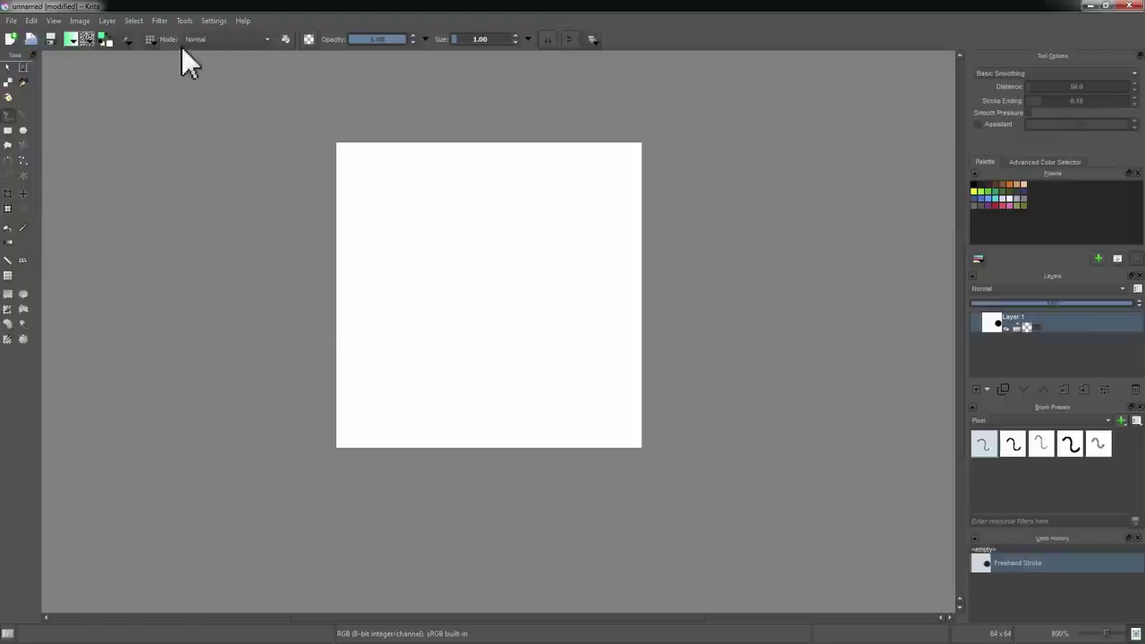
- Choose the fourth brush preset under the Pixel tag, test it with a green zigzag stroke and undo the stroke
{"action": "left_click", "coordinate": [1071, 441]}
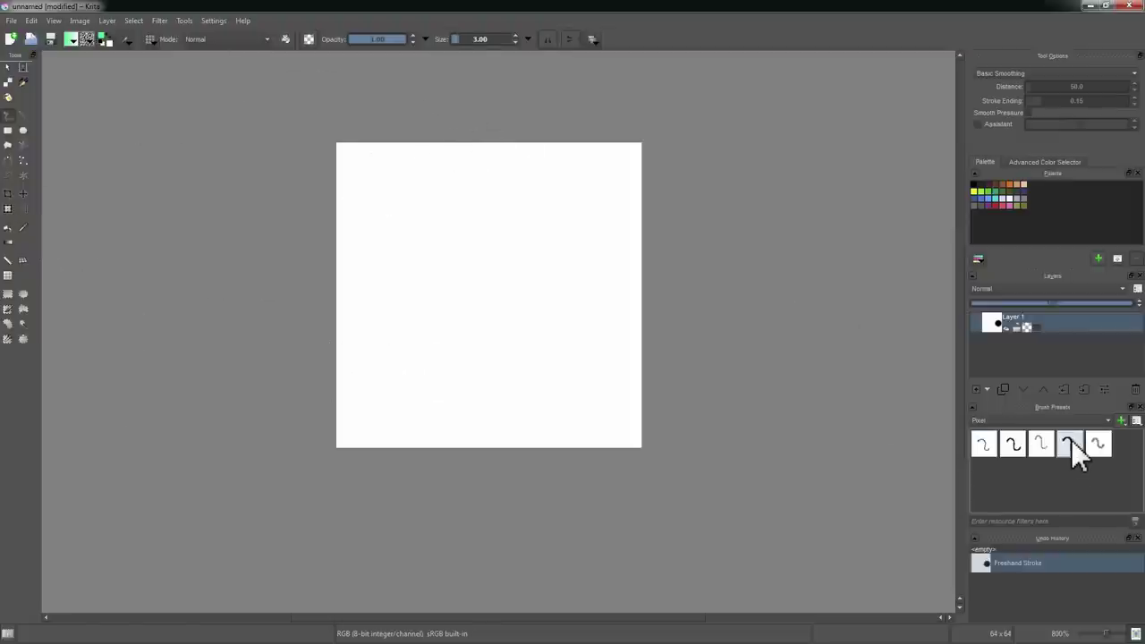
{"action": "mouse_move", "coordinate": [394, 197]}
{"action": "left_mouse_down"}
{"action": "mouse_move", "coordinate": [420, 222]}
{"action": "mouse_move", "coordinate": [413, 288]}
{"action": "left_mouse_up"}
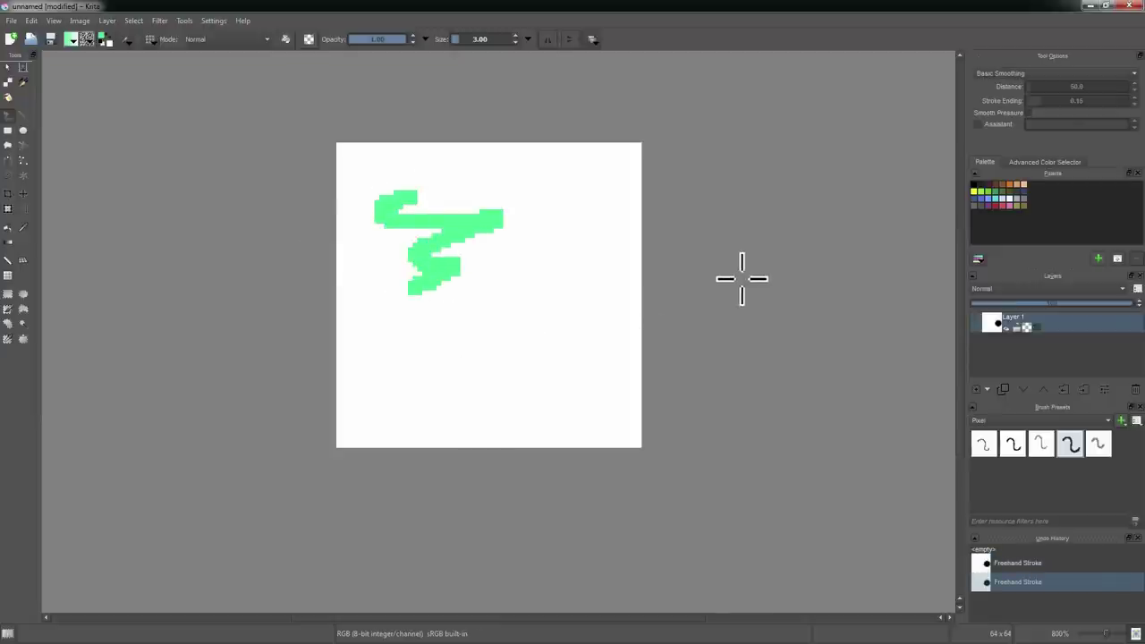
{"action": "key", "text": "ctrl+z"}
- Paint a black test stroke on Layer 1, and erase over it and the white background in eraser mode
{"action": "left_click", "coordinate": [973, 185]}
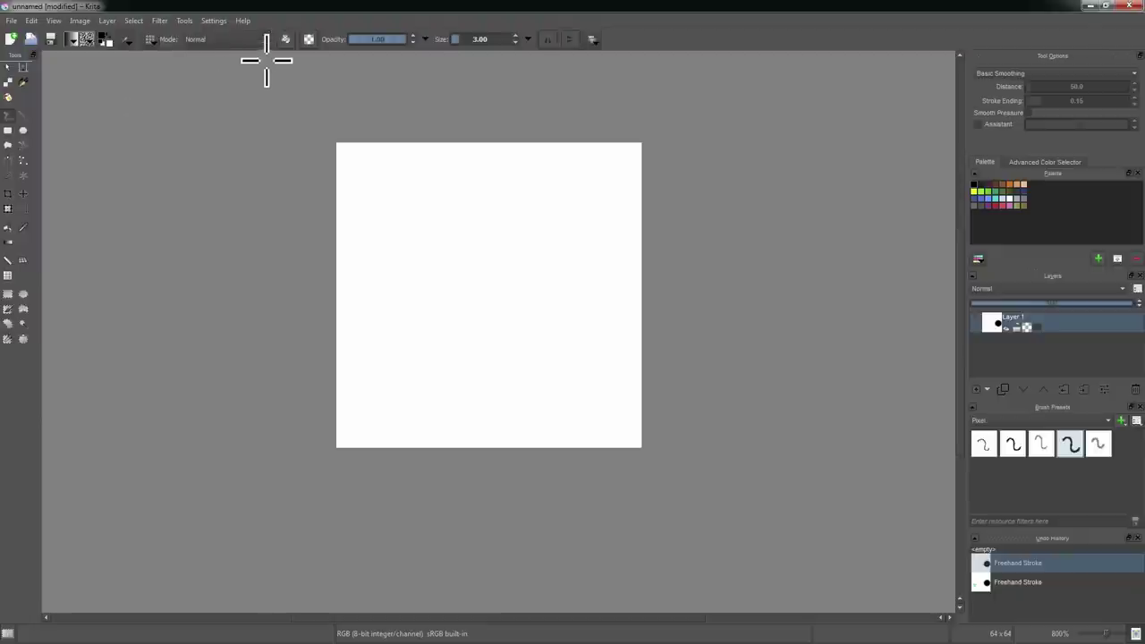
{"action": "left_click", "coordinate": [287, 39]}
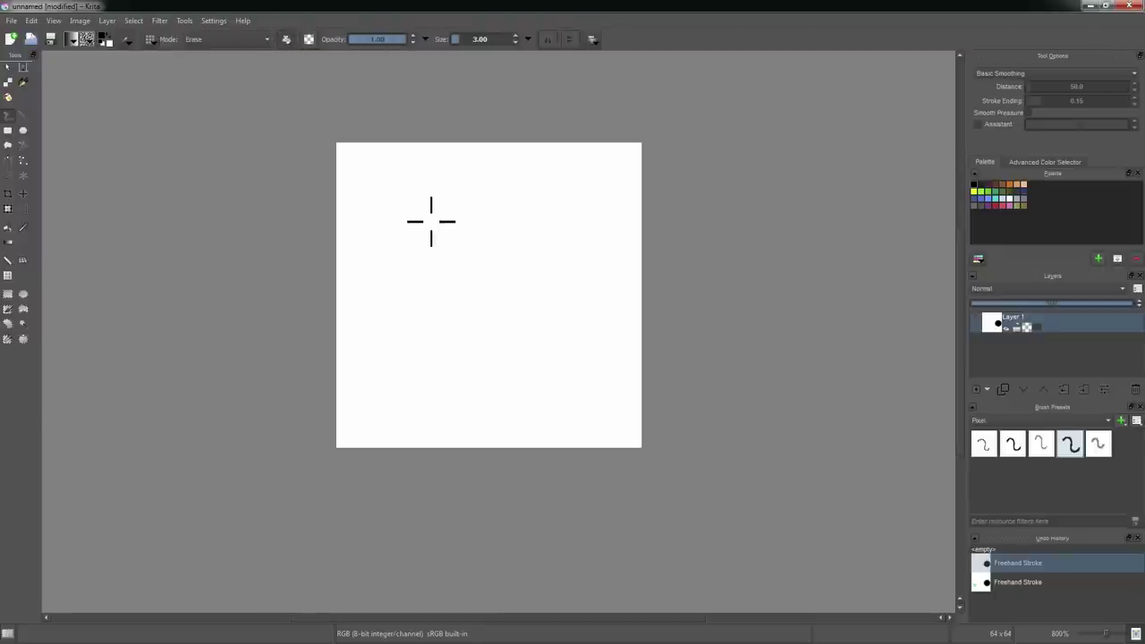
{"action": "key", "text": "e"}
{"action": "mouse_move", "coordinate": [405, 222]}
{"action": "left_mouse_down"}
{"action": "mouse_move", "coordinate": [496, 248]}
{"action": "mouse_move", "coordinate": [492, 322]}
{"action": "left_mouse_up"}
{"action": "mouse_move", "coordinate": [421, 265]}
{"action": "left_mouse_down"}
{"action": "mouse_move", "coordinate": [434, 200]}
{"action": "mouse_move", "coordinate": [383, 218]}
{"action": "mouse_move", "coordinate": [473, 192]}
{"action": "mouse_move", "coordinate": [373, 250]}
{"action": "mouse_move", "coordinate": [480, 191]}
{"action": "mouse_move", "coordinate": [411, 259]}
{"action": "mouse_move", "coordinate": [332, 312]}
{"action": "mouse_move", "coordinate": [370, 279]}
{"action": "mouse_move", "coordinate": [416, 288]}
{"action": "mouse_move", "coordinate": [320, 327]}
{"action": "mouse_move", "coordinate": [545, 310]}
{"action": "mouse_move", "coordinate": [327, 383]}
{"action": "mouse_move", "coordinate": [312, 427]}
{"action": "mouse_move", "coordinate": [559, 439]}
{"action": "left_mouse_up"}
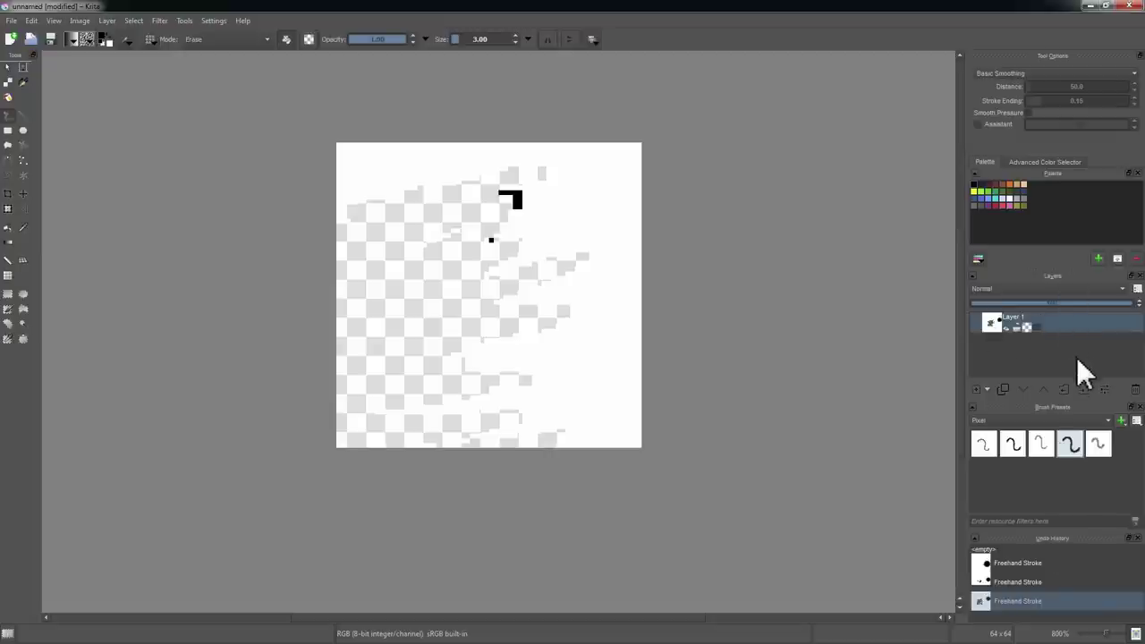
{"action": "mouse_move", "coordinate": [478, 164]}
{"action": "left_mouse_down"}
{"action": "mouse_move", "coordinate": [539, 199]}
{"action": "mouse_move", "coordinate": [524, 187]}
{"action": "mouse_move", "coordinate": [633, 188]}
{"action": "left_mouse_up"}
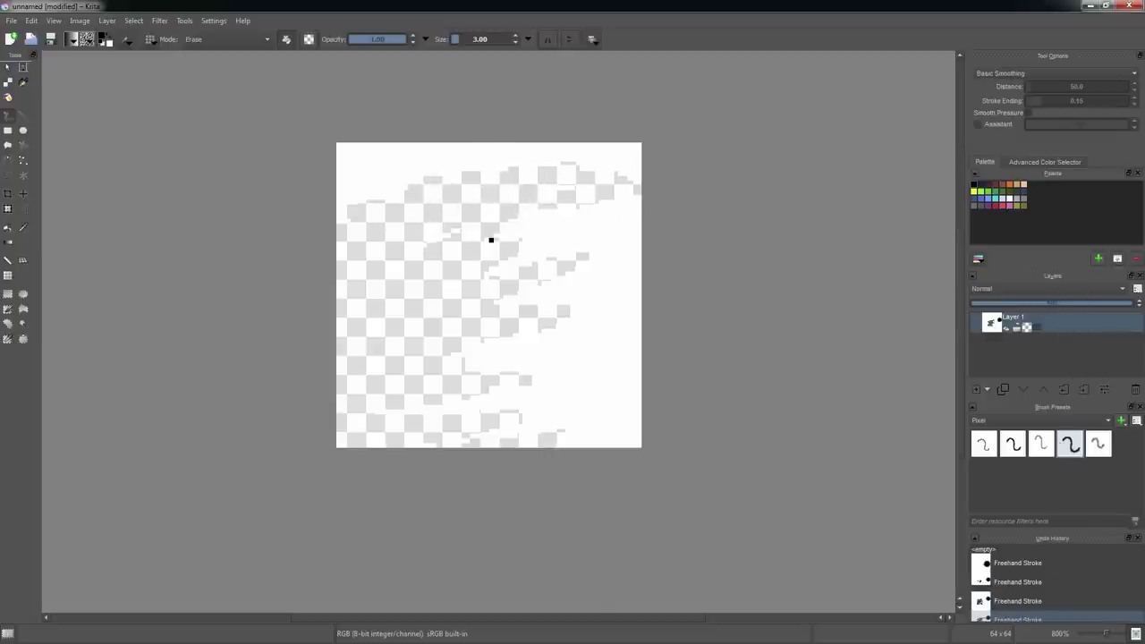
- Delete Layer 1, add another paint layer and select the lower layer, Layer 3
{"action": "left_click", "coordinate": [1135, 390]}
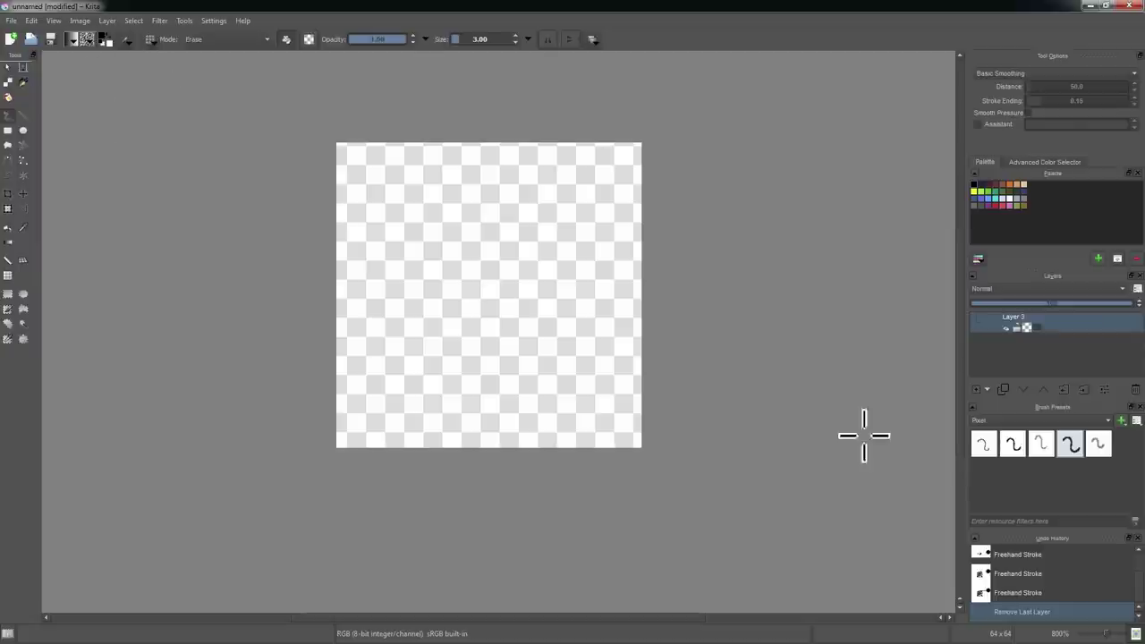
{"action": "left_click", "coordinate": [978, 389]}
{"action": "left_click", "coordinate": [1068, 342]}
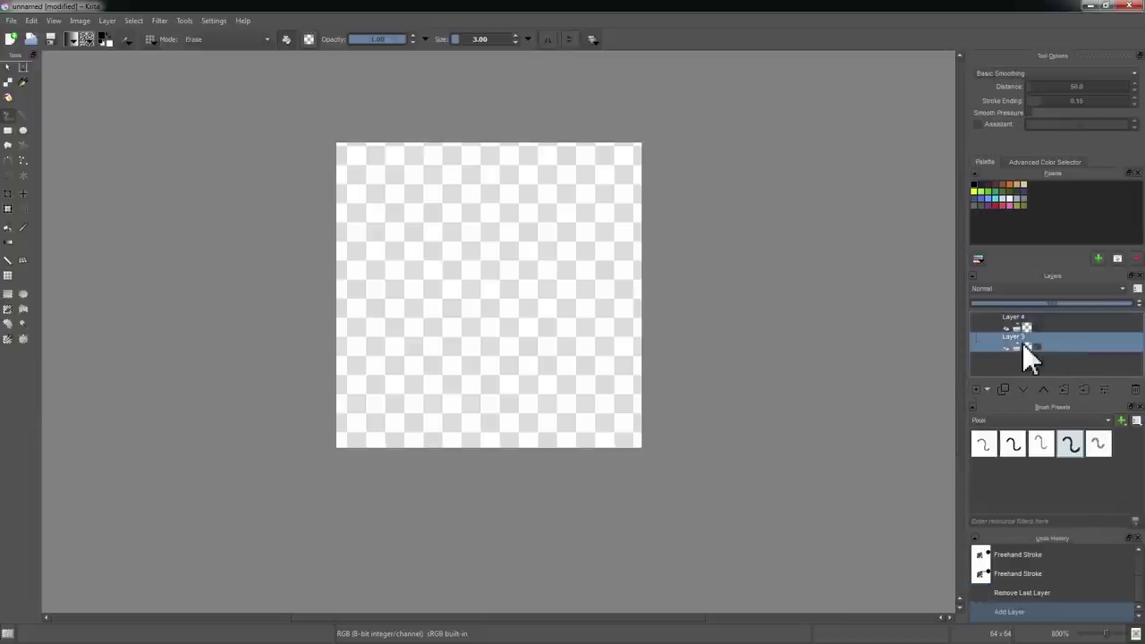
- Pick a mid-gray in the Advanced Color Selector and flood fill Layer 3 with it
{"action": "left_click", "coordinate": [9, 231]}
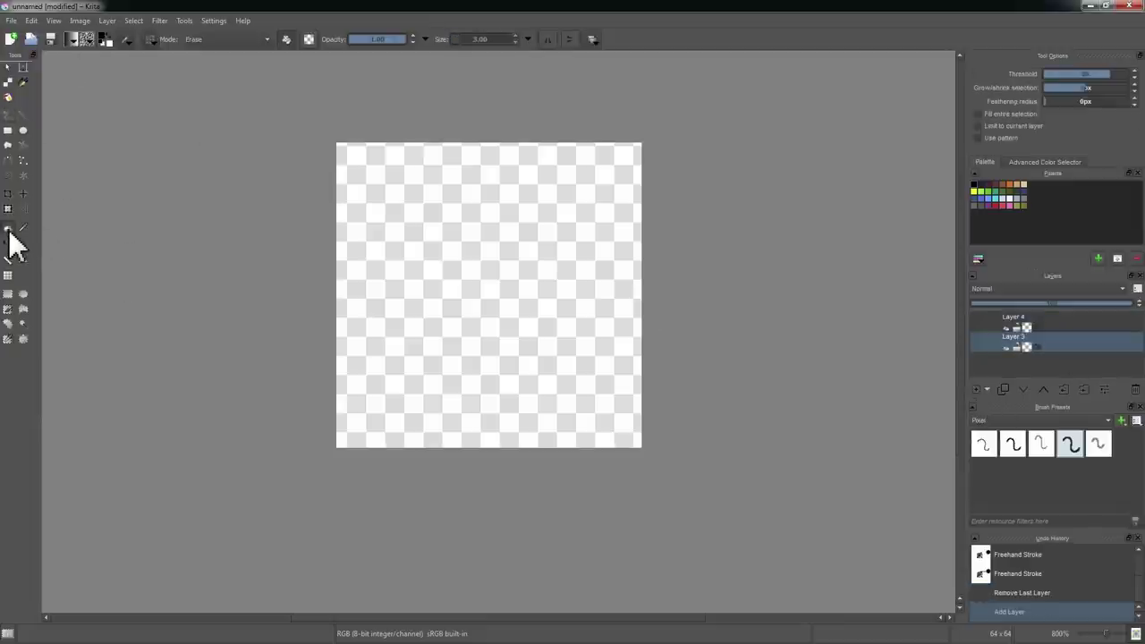
{"action": "left_click", "coordinate": [1039, 162]}
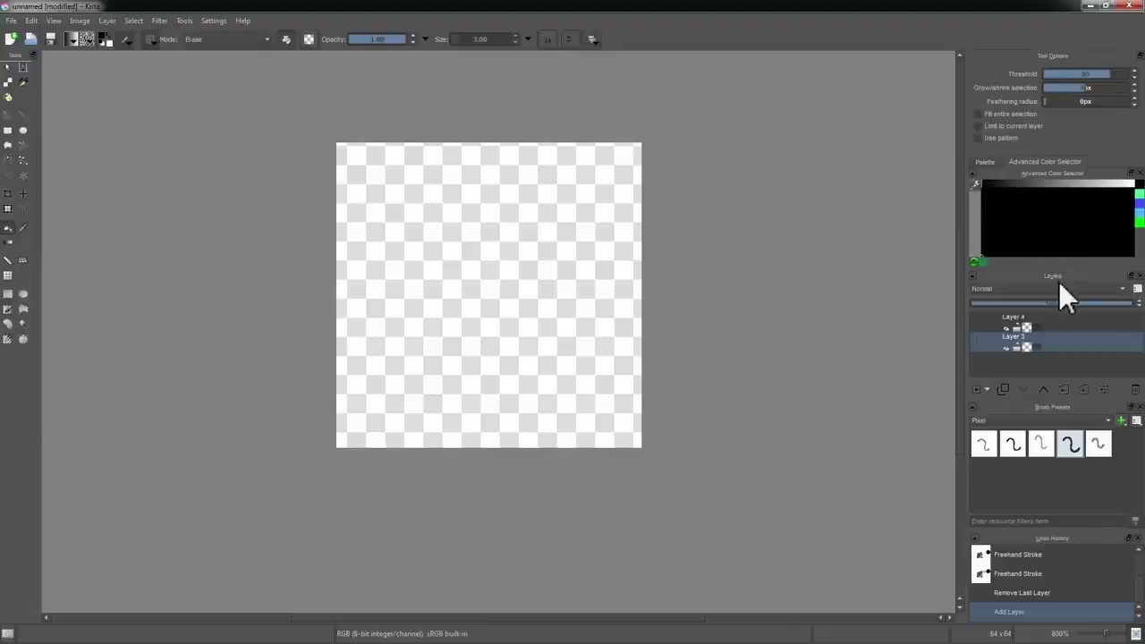
{"action": "left_click", "coordinate": [1139, 199]}
{"action": "left_click", "coordinate": [1060, 184]}
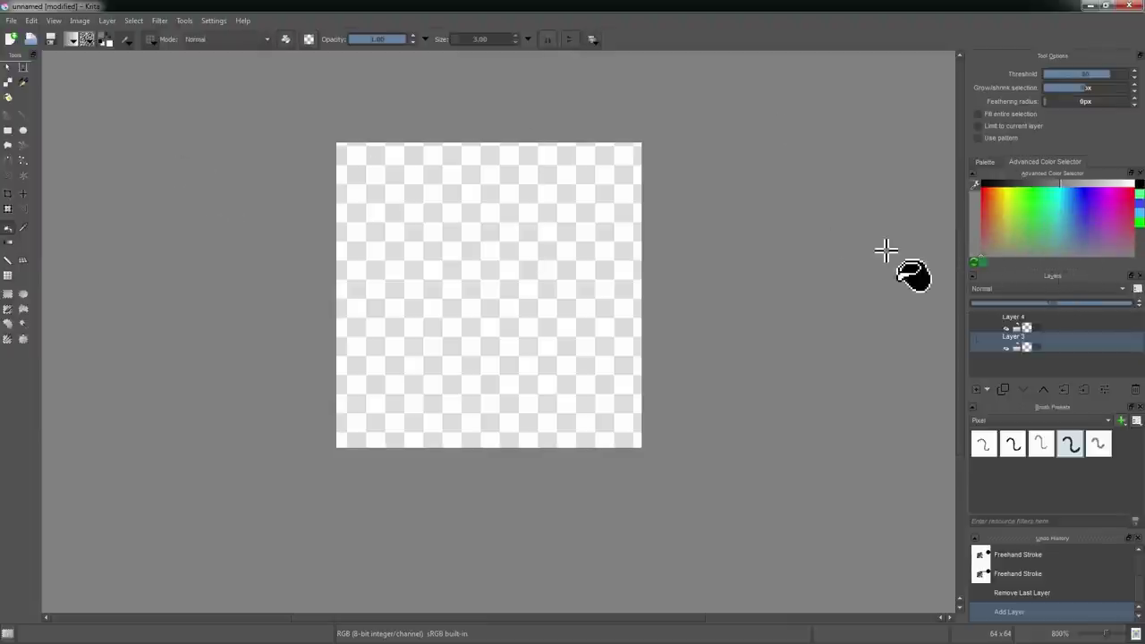
{"action": "left_click", "coordinate": [537, 286]}
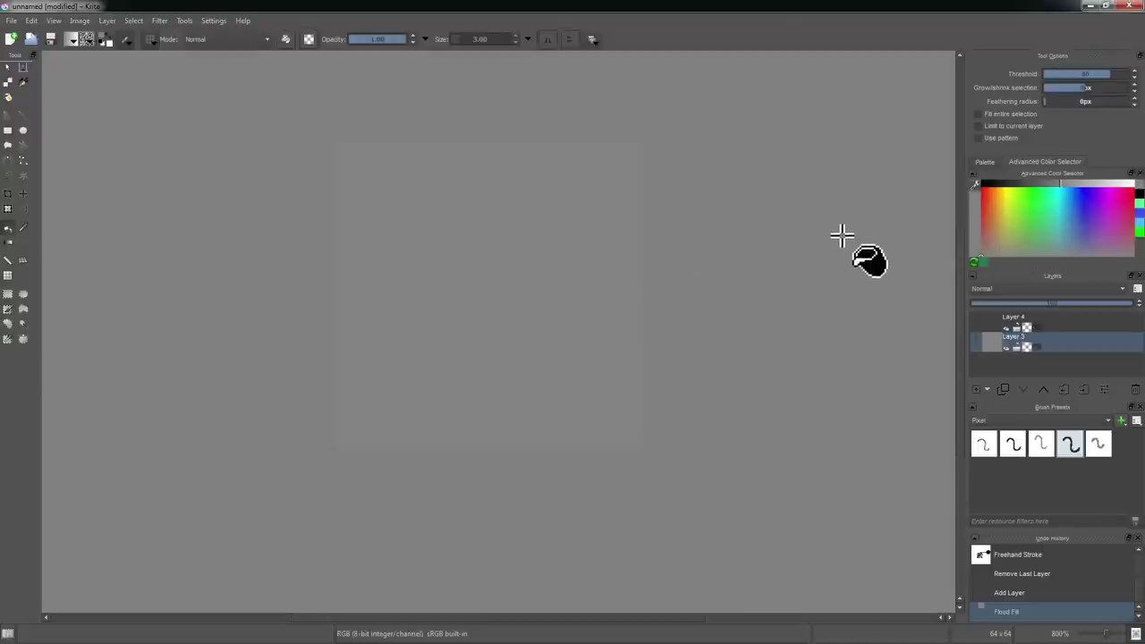
- Paint a gray freehand test stroke on Layer 3, and draw eraser-mode strokes across Layer 4
{"action": "left_click", "coordinate": [985, 162]}
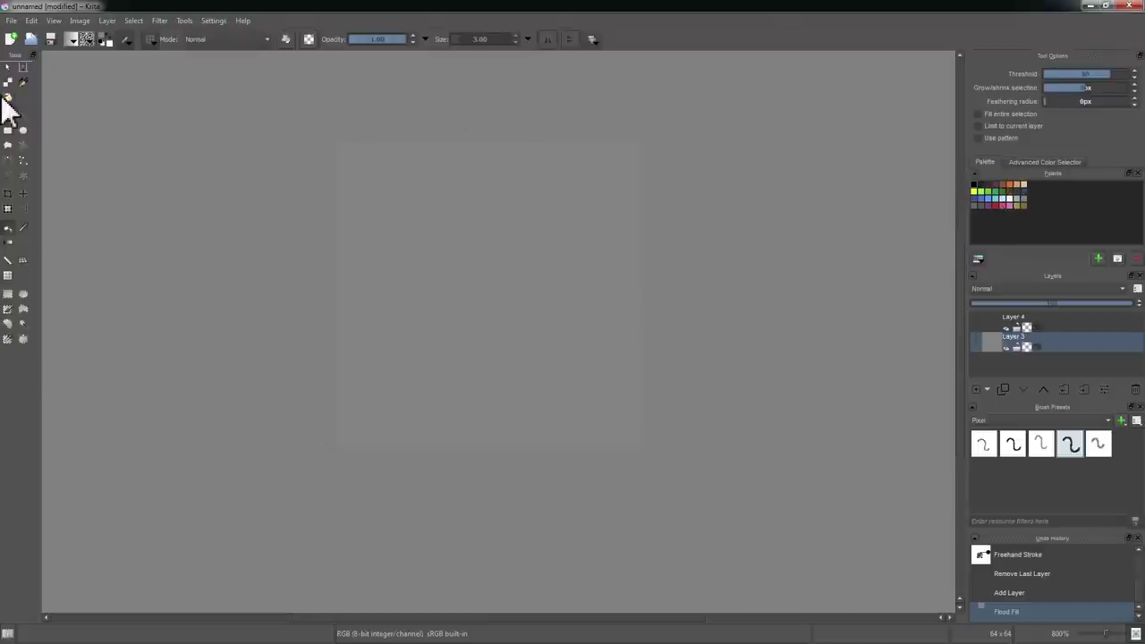
{"action": "left_click", "coordinate": [8, 116]}
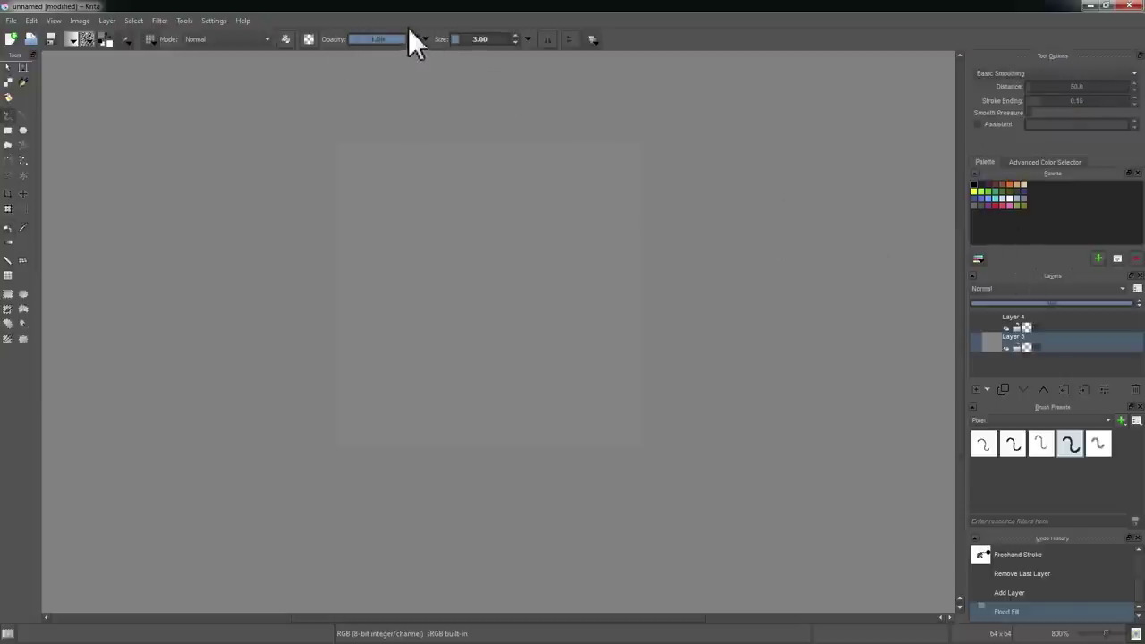
{"action": "left_click_drag", "start_coordinate": [457, 174], "coordinate": [435, 256]}
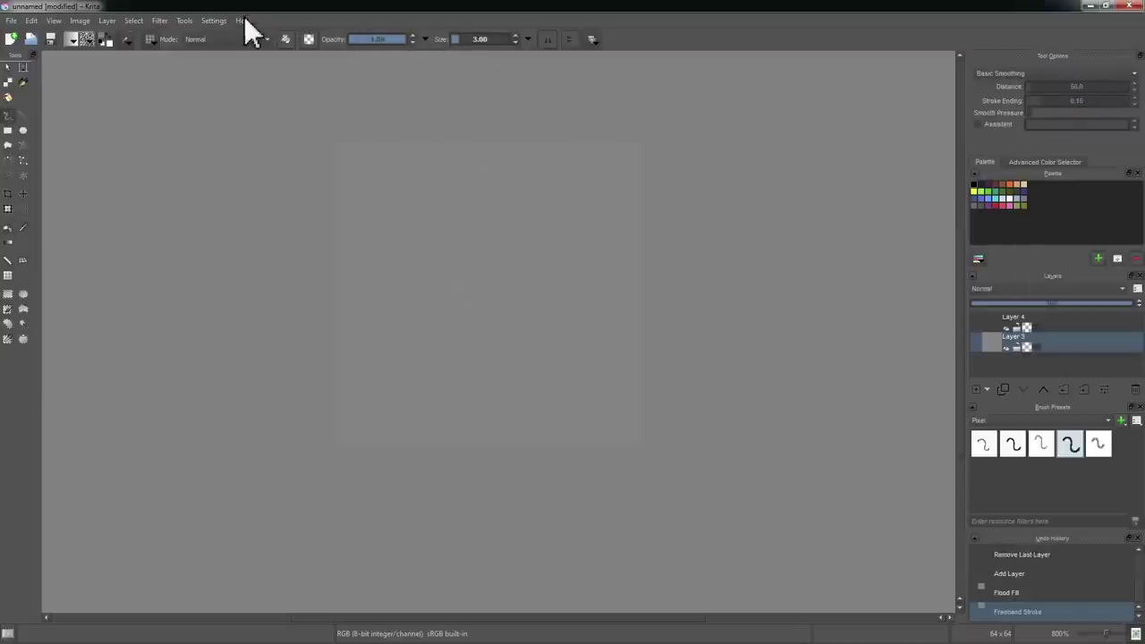
{"action": "left_click", "coordinate": [284, 39]}
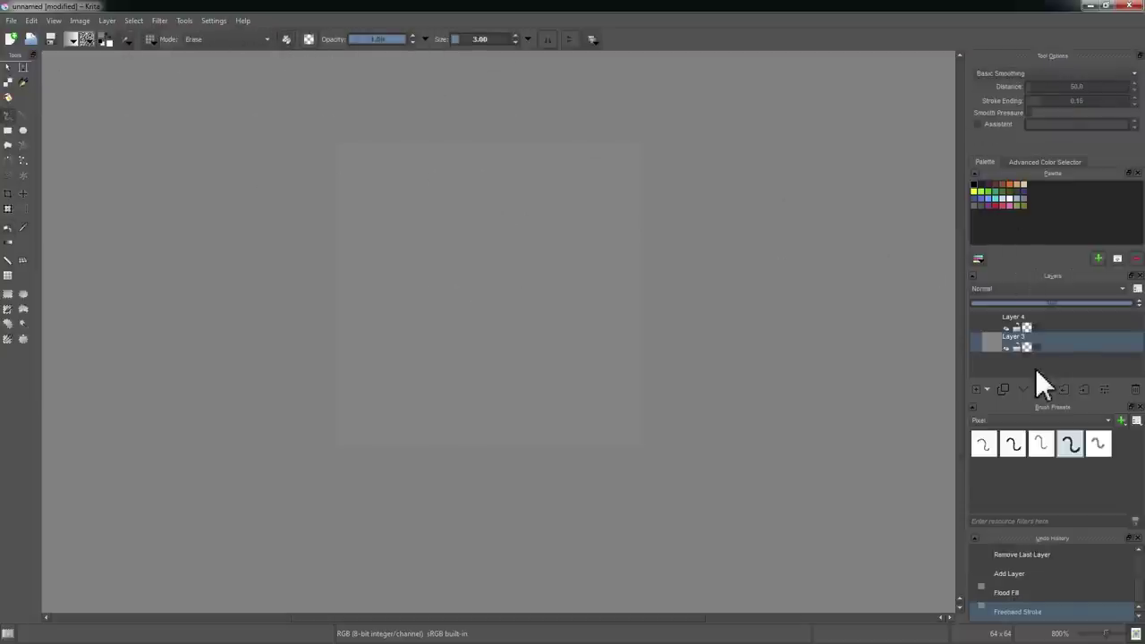
{"action": "left_click", "coordinate": [1073, 325]}
{"action": "left_click_drag", "start_coordinate": [473, 169], "coordinate": [534, 213]}
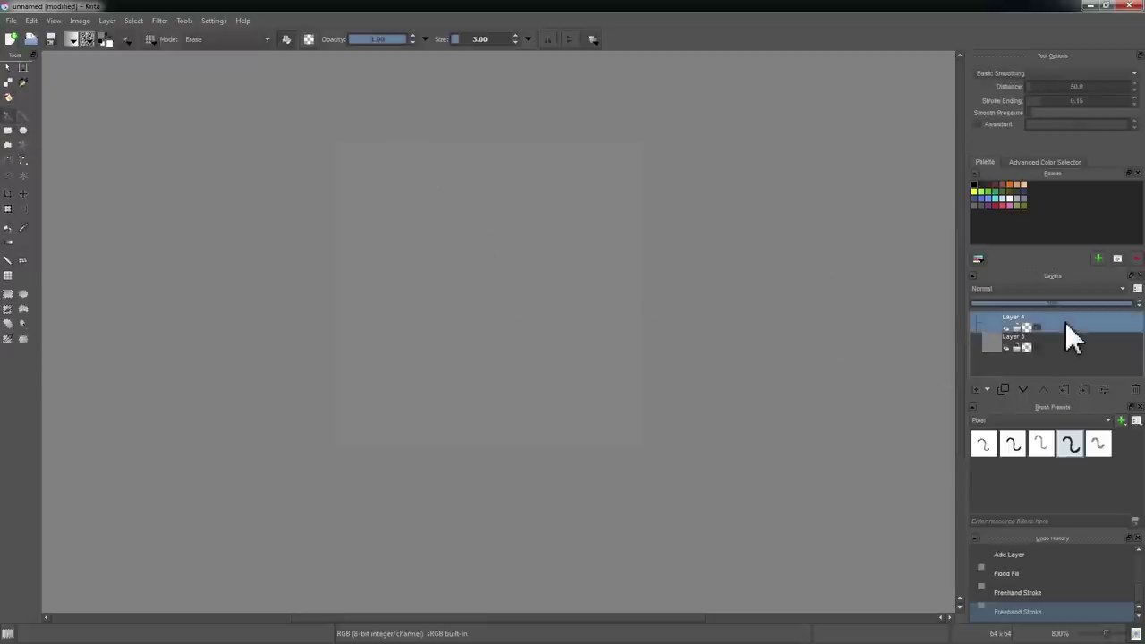
{"action": "left_click_drag", "start_coordinate": [480, 194], "coordinate": [657, 424]}
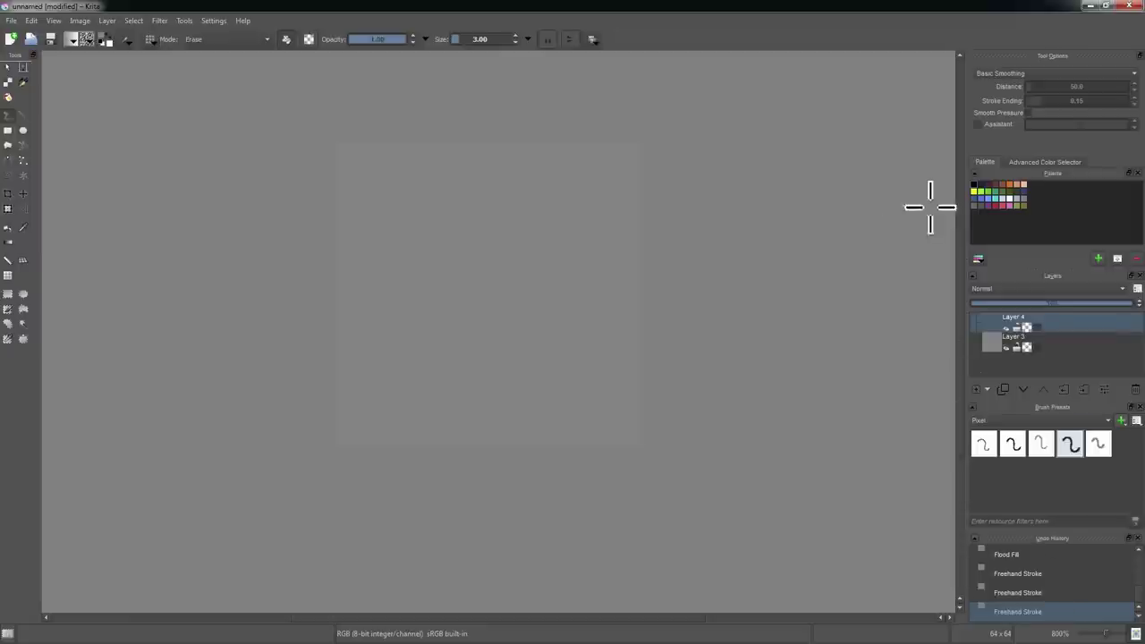
- Leave eraser mode, paint a dark wavy test stroke on Layer 4 and revert it through the undo history
{"action": "key", "text": "e"}
{"action": "left_click", "coordinate": [974, 184]}
{"action": "mouse_move", "coordinate": [570, 153]}
{"action": "left_mouse_down"}
{"action": "mouse_move", "coordinate": [562, 231]}
{"action": "mouse_move", "coordinate": [517, 315]}
{"action": "left_mouse_up"}
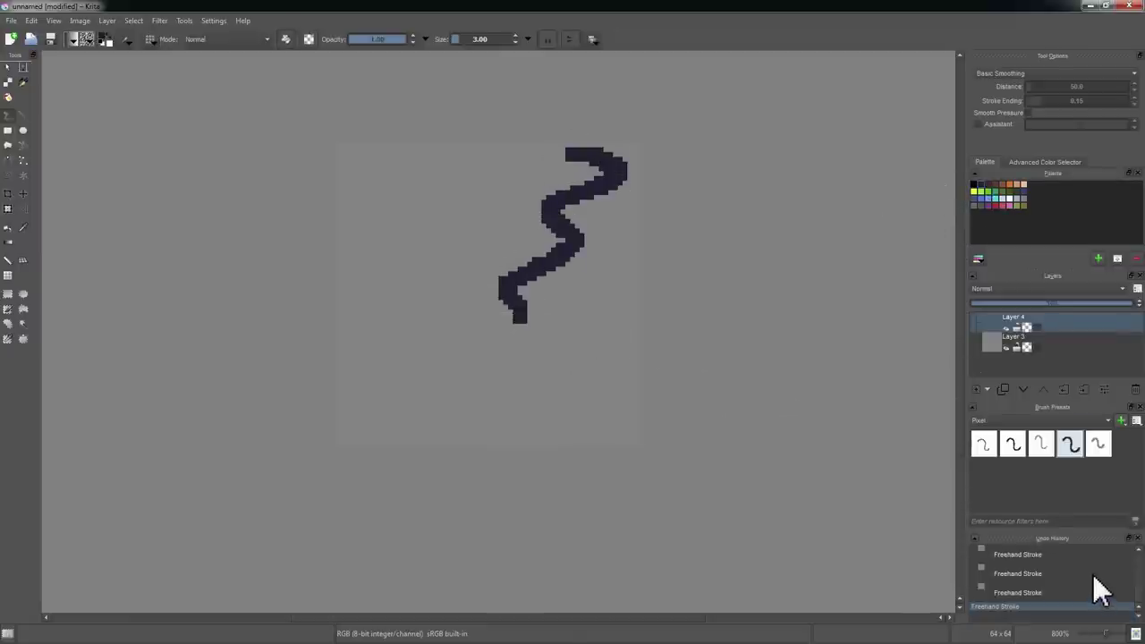
{"action": "left_click", "coordinate": [1099, 590]}
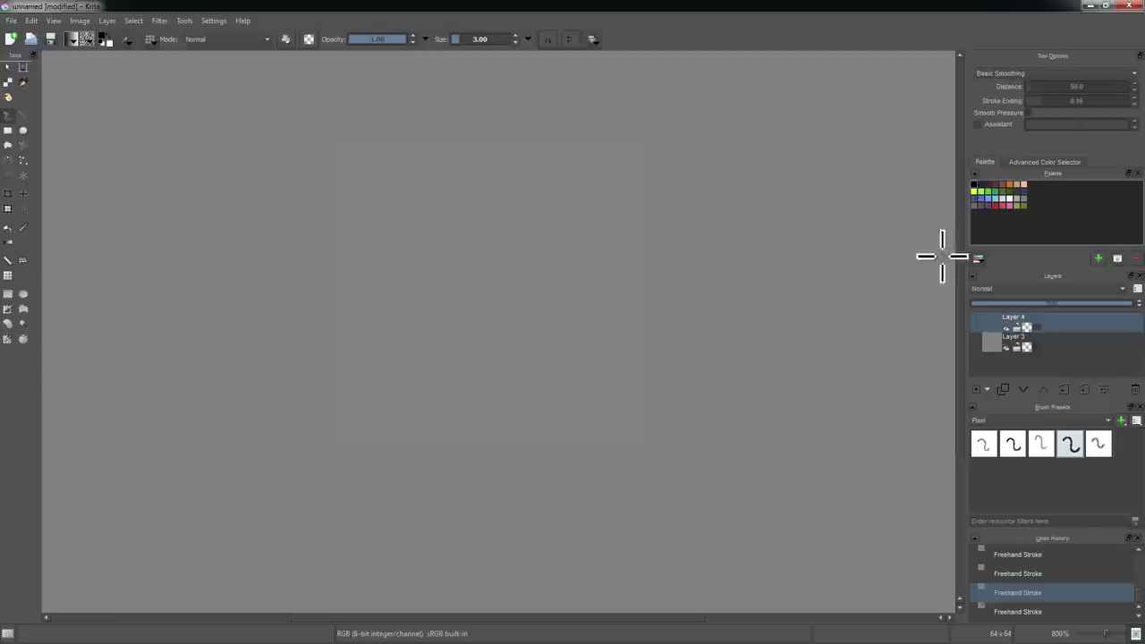
- Paint a black and a white zigzag stroke on Layer 4, and erase both in eraser mode
{"action": "mouse_move", "coordinate": [406, 231]}
{"action": "left_mouse_down"}
{"action": "mouse_move", "coordinate": [493, 396]}
{"action": "mouse_move", "coordinate": [558, 428]}
{"action": "left_mouse_up"}
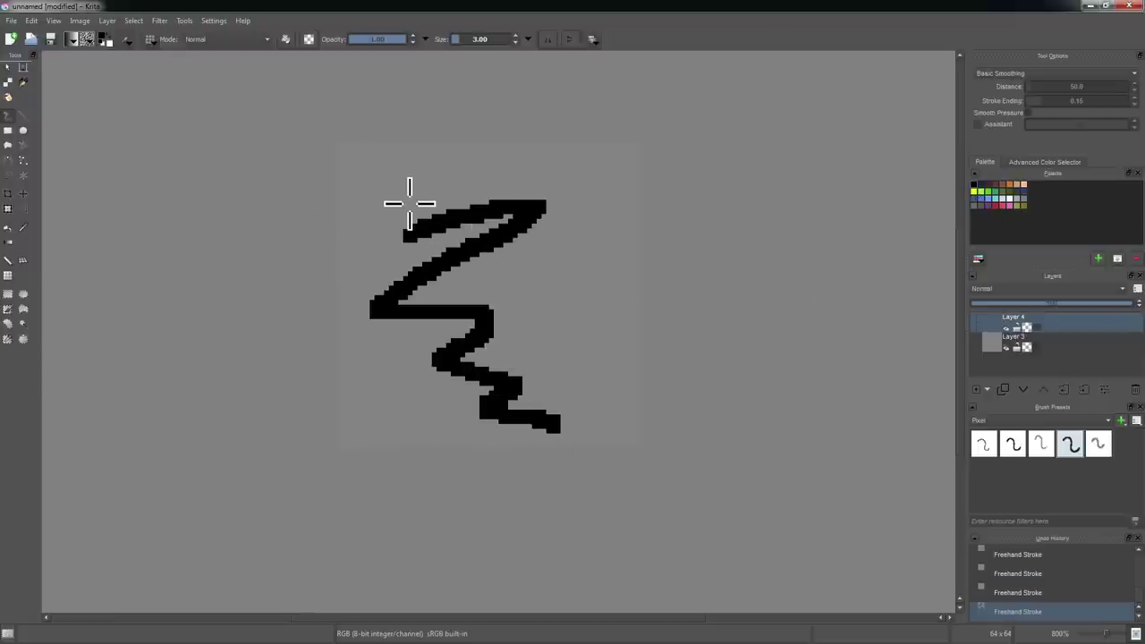
{"action": "left_click", "coordinate": [1008, 198]}
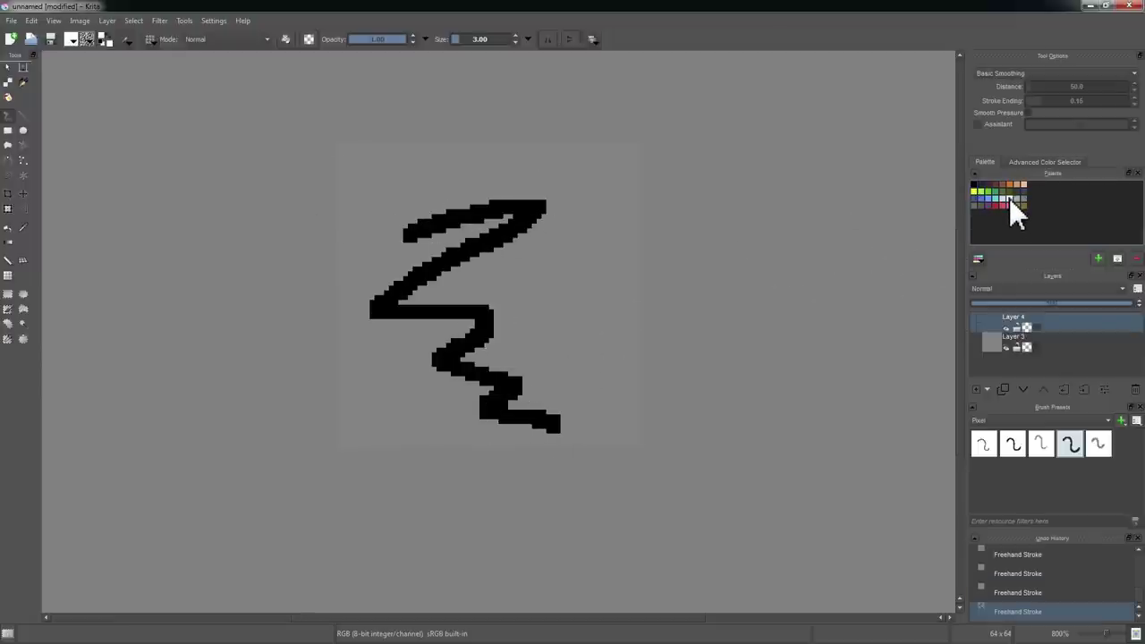
{"action": "mouse_move", "coordinate": [358, 266]}
{"action": "left_mouse_down"}
{"action": "mouse_move", "coordinate": [430, 260]}
{"action": "mouse_move", "coordinate": [492, 315]}
{"action": "mouse_move", "coordinate": [516, 359]}
{"action": "mouse_move", "coordinate": [589, 397]}
{"action": "mouse_move", "coordinate": [615, 387]}
{"action": "left_mouse_up"}
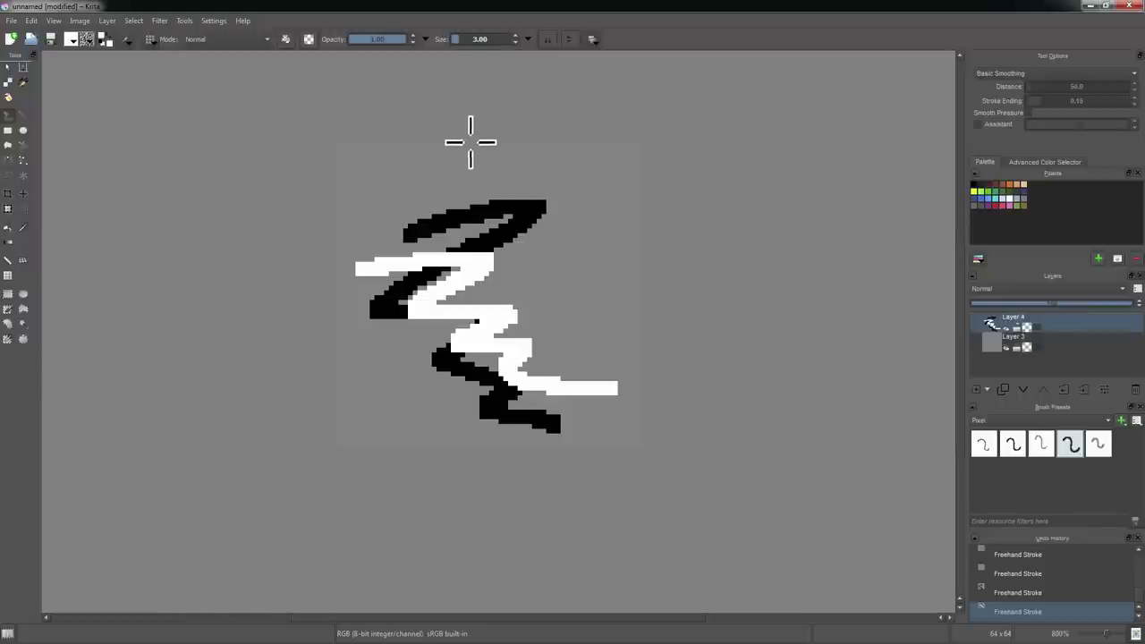
{"action": "key", "text": "e"}
{"action": "mouse_move", "coordinate": [527, 204]}
{"action": "left_mouse_down"}
{"action": "mouse_move", "coordinate": [371, 230]}
{"action": "mouse_move", "coordinate": [453, 229]}
{"action": "mouse_move", "coordinate": [331, 263]}
{"action": "mouse_move", "coordinate": [352, 271]}
{"action": "mouse_move", "coordinate": [513, 235]}
{"action": "mouse_move", "coordinate": [459, 327]}
{"action": "mouse_move", "coordinate": [442, 388]}
{"action": "mouse_move", "coordinate": [556, 330]}
{"action": "mouse_move", "coordinate": [503, 390]}
{"action": "mouse_move", "coordinate": [543, 431]}
{"action": "left_mouse_up"}
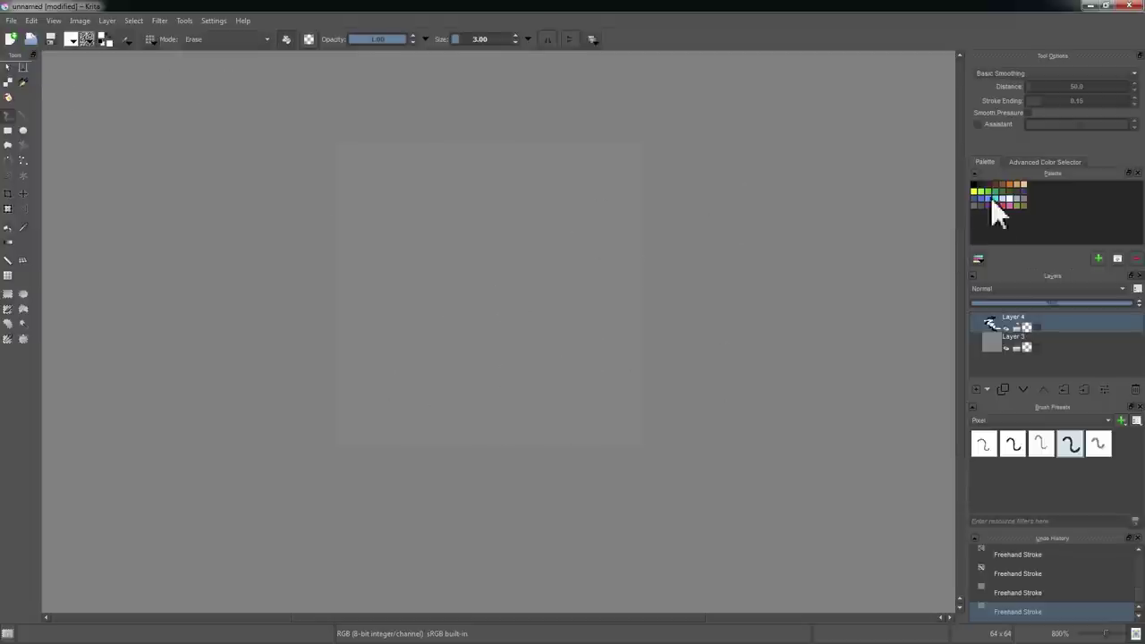
- Leave eraser mode and paint a brown and a tan zigzag stroke on Layer 4 using palette colors
{"action": "left_click", "coordinate": [1007, 188]}
{"action": "key", "text": "e"}
{"action": "mouse_move", "coordinate": [505, 202]}
{"action": "left_mouse_down"}
{"action": "mouse_move", "coordinate": [465, 238]}
{"action": "mouse_move", "coordinate": [535, 343]}
{"action": "left_mouse_up"}
{"action": "left_click", "coordinate": [1022, 184]}
{"action": "mouse_move", "coordinate": [538, 245]}
{"action": "left_mouse_down"}
{"action": "mouse_move", "coordinate": [460, 248]}
{"action": "mouse_move", "coordinate": [423, 334]}
{"action": "mouse_move", "coordinate": [458, 427]}
{"action": "left_mouse_up"}
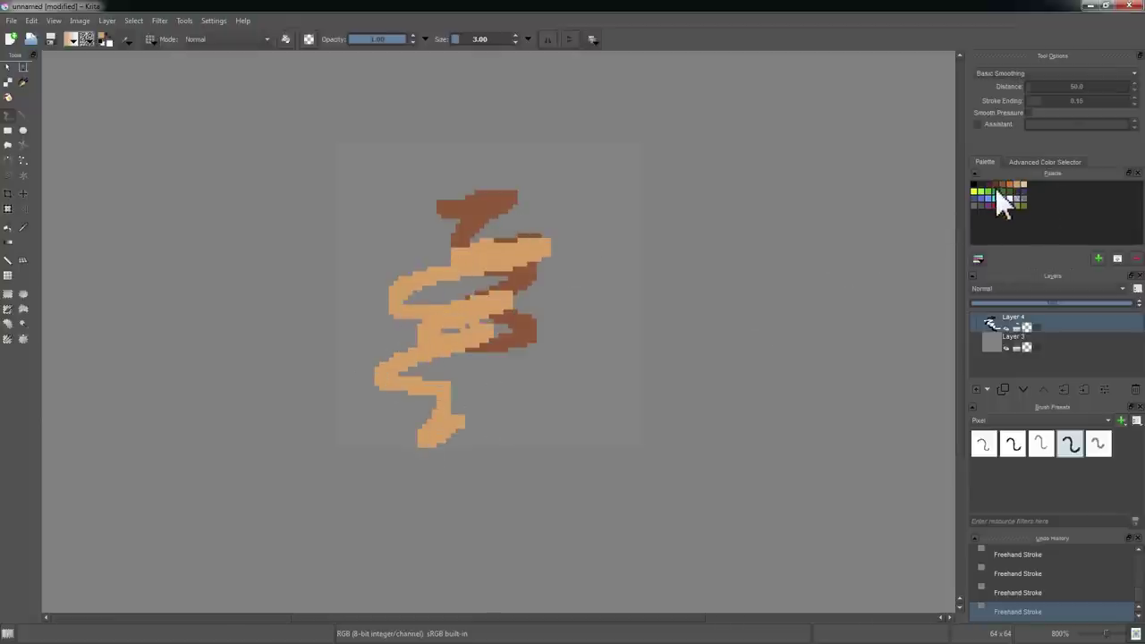
- Paint dark brown zigzag strokes and a pink one over the tan stroke on Layer 4
{"action": "left_click", "coordinate": [997, 184]}
{"action": "mouse_move", "coordinate": [563, 254]}
{"action": "left_mouse_down"}
{"action": "mouse_move", "coordinate": [507, 248]}
{"action": "mouse_move", "coordinate": [407, 313]}
{"action": "left_mouse_up"}
{"action": "left_click_drag", "start_coordinate": [354, 339], "coordinate": [534, 446]}
{"action": "mouse_move", "coordinate": [541, 325]}
{"action": "left_mouse_down"}
{"action": "mouse_move", "coordinate": [514, 355]}
{"action": "mouse_move", "coordinate": [549, 385]}
{"action": "left_mouse_up"}
{"action": "left_click", "coordinate": [1003, 205]}
{"action": "mouse_move", "coordinate": [626, 314]}
{"action": "left_mouse_down"}
{"action": "mouse_move", "coordinate": [690, 304]}
{"action": "mouse_move", "coordinate": [430, 391]}
{"action": "mouse_move", "coordinate": [480, 416]}
{"action": "left_mouse_up"}
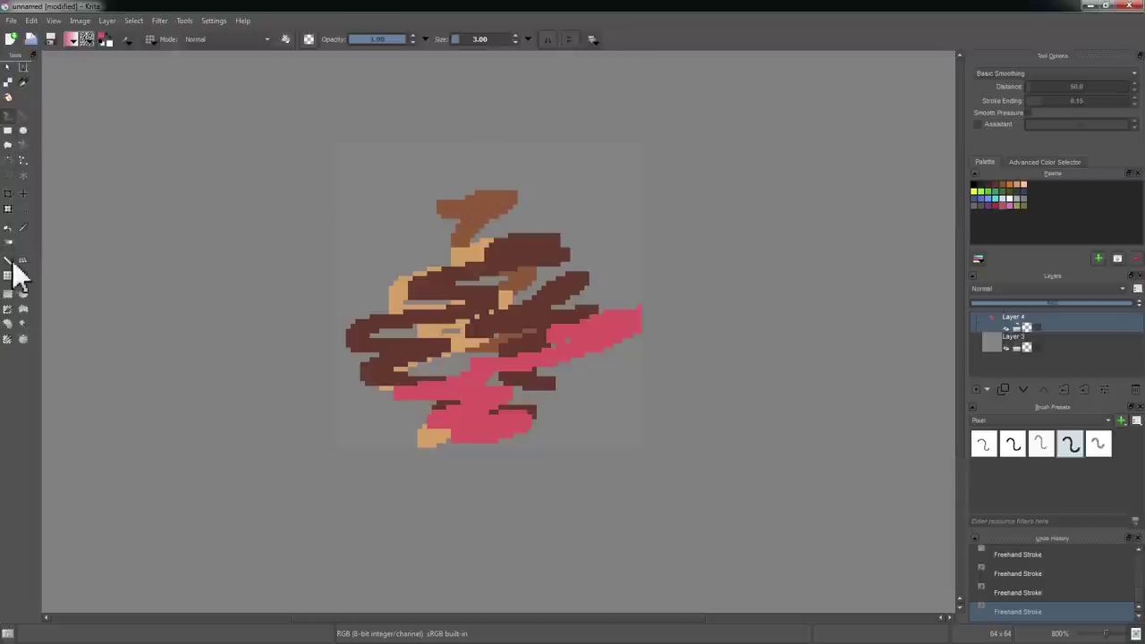
- Try the color picker tool, and sample the brown, tan and dark brown strokes while the Freehand Brush is active
{"action": "left_click", "coordinate": [24, 228]}
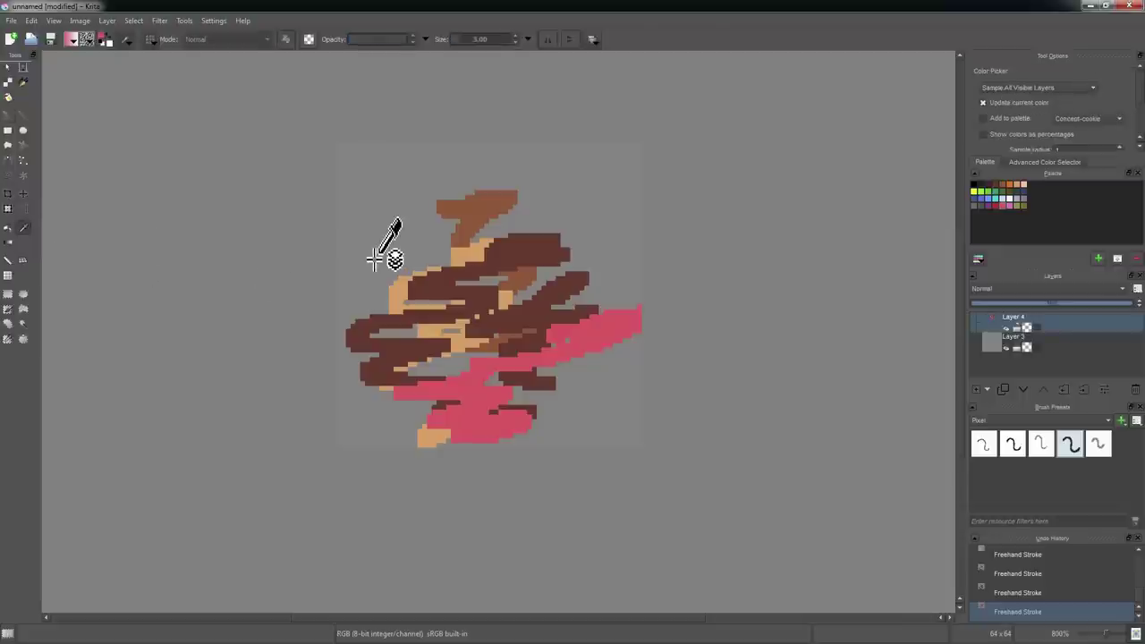
{"action": "left_click", "coordinate": [8, 116]}
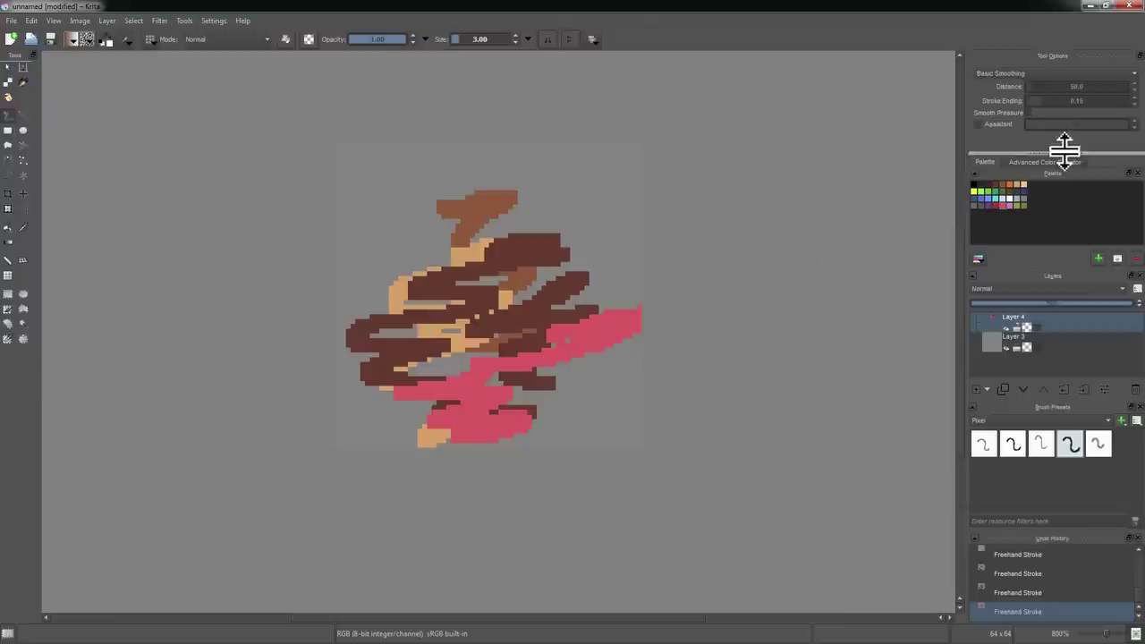
{"action": "left_click", "coordinate": [1056, 165]}
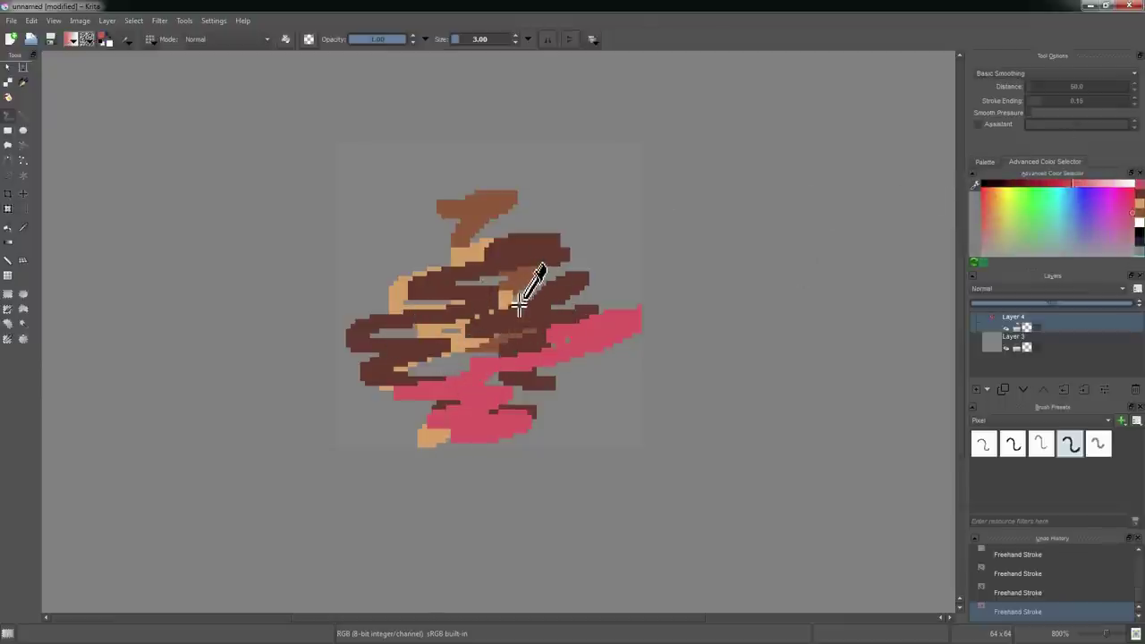
{"action": "left_click", "coordinate": [475, 222], "text": "ctrl"}
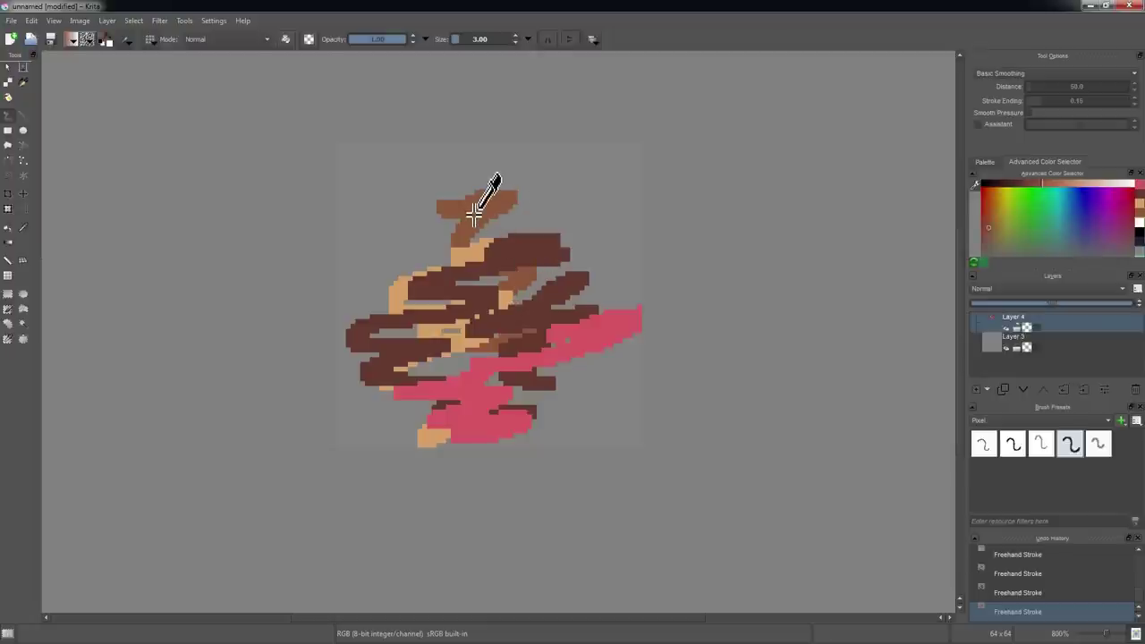
{"action": "left_click", "coordinate": [441, 309], "text": "ctrl"}
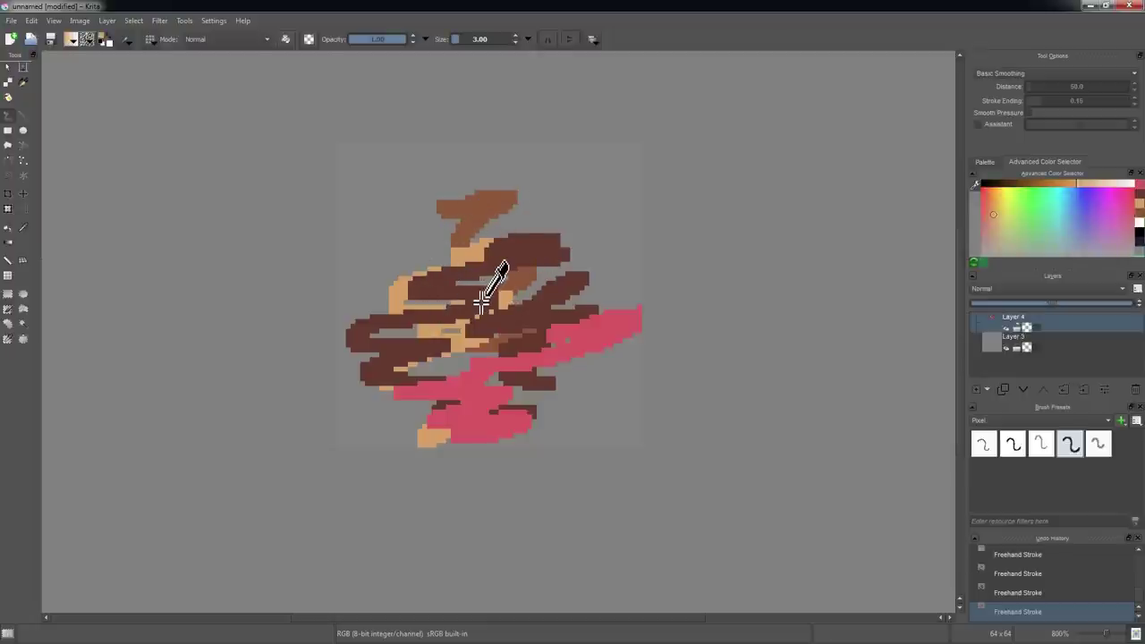
{"action": "left_click", "coordinate": [563, 298], "text": "ctrl"}
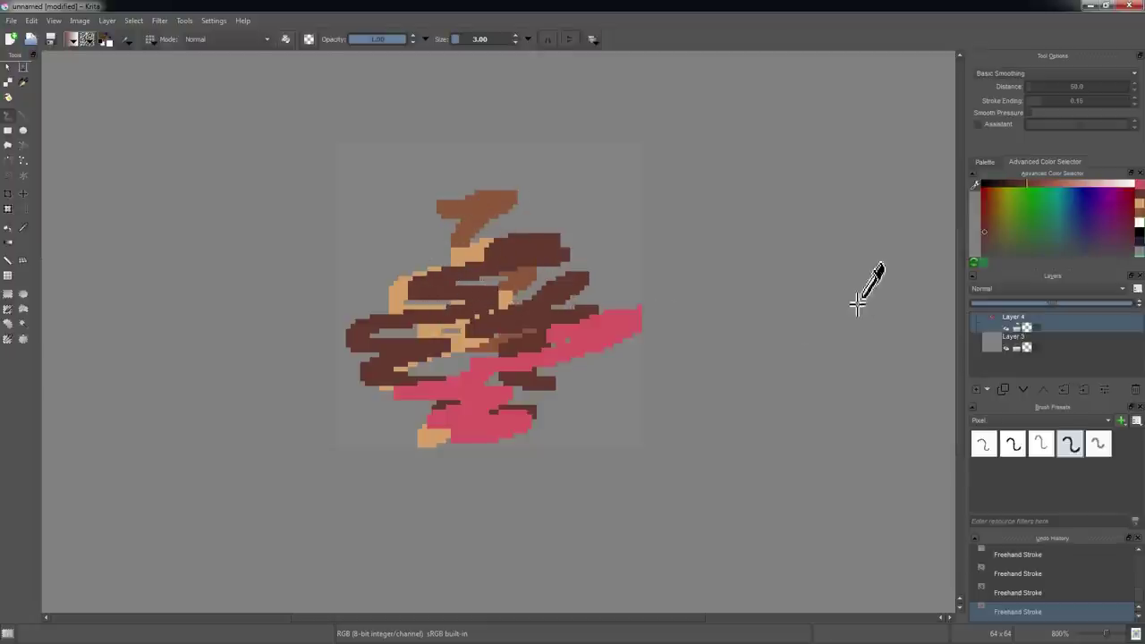
- Move the Advanced Color Selector docker into the Tool Options group so it is shown above the Palette
{"action": "left_click", "coordinate": [984, 162]}
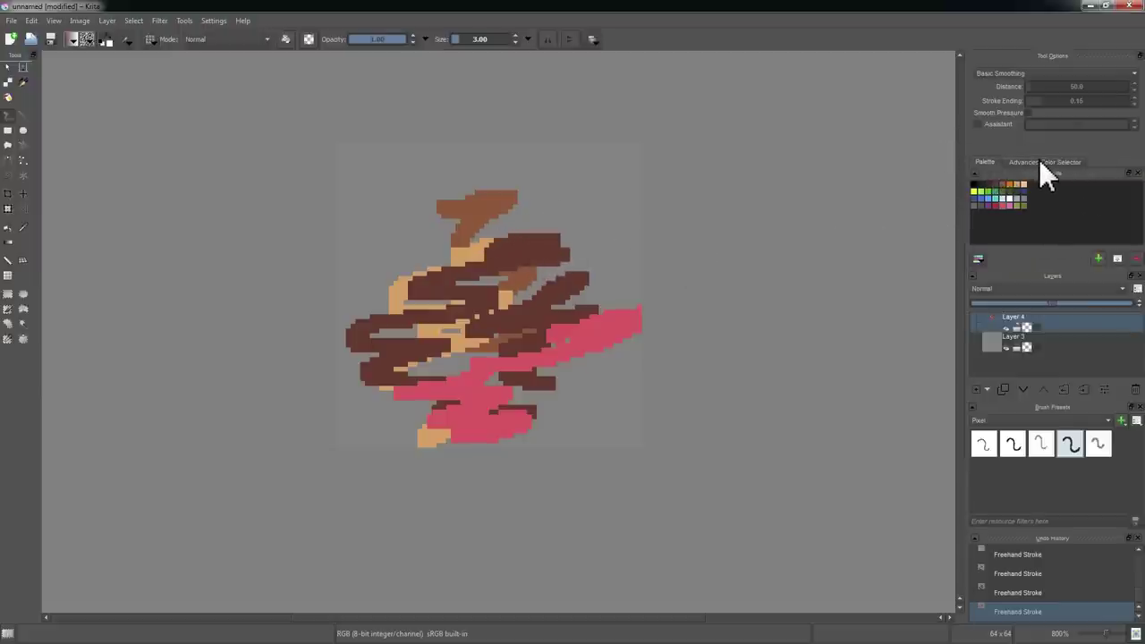
{"action": "left_click", "coordinate": [1037, 161]}
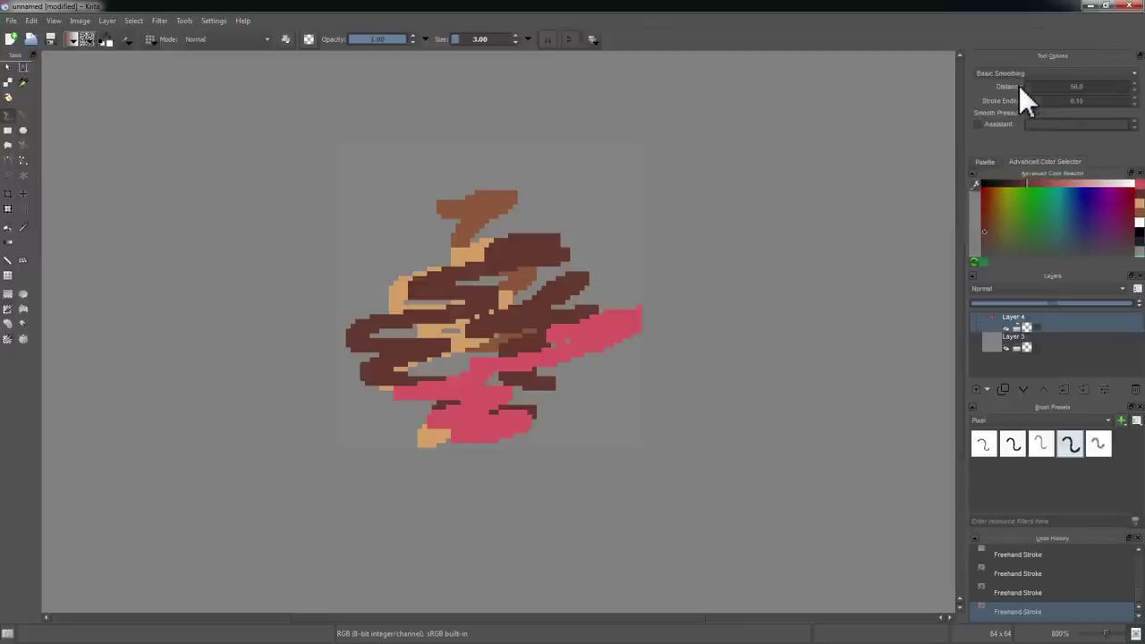
{"action": "left_click_drag", "start_coordinate": [1030, 172], "coordinate": [1059, 97]}
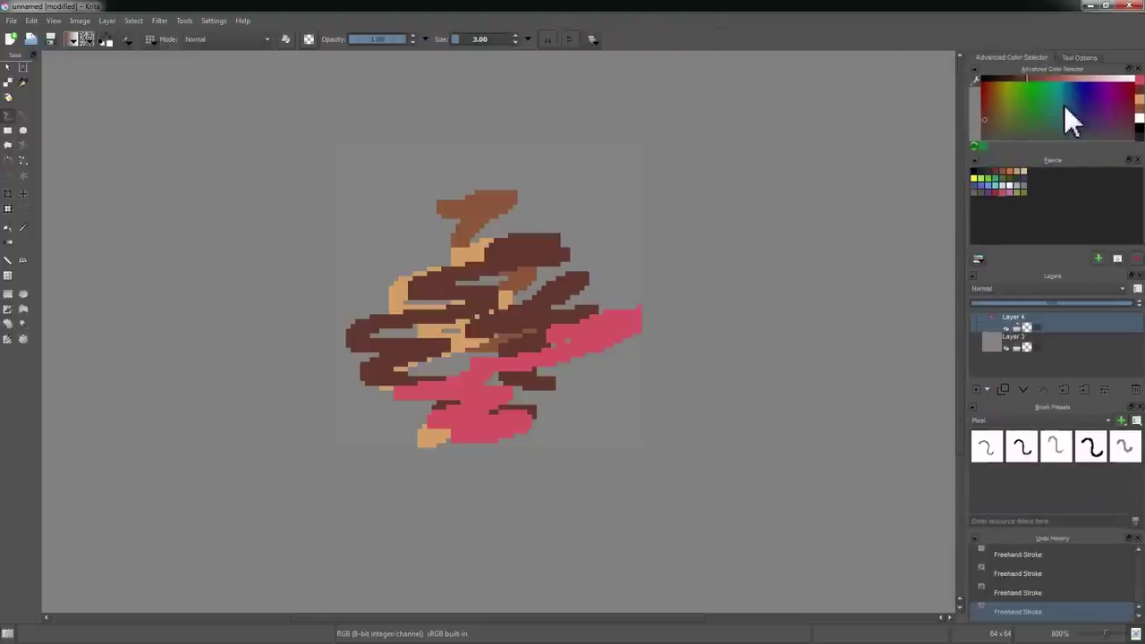
- Choose a few palette swatches, and sample several brown, tan and pink colors from the painted strokes
{"action": "left_click", "coordinate": [982, 184]}
{"action": "left_click", "coordinate": [1006, 183]}
{"action": "left_click", "coordinate": [1020, 183]}
{"action": "left_click", "coordinate": [517, 252], "text": "ctrl"}
{"action": "left_click", "coordinate": [483, 237], "text": "ctrl"}
{"action": "left_click", "coordinate": [507, 346], "text": "ctrl"}
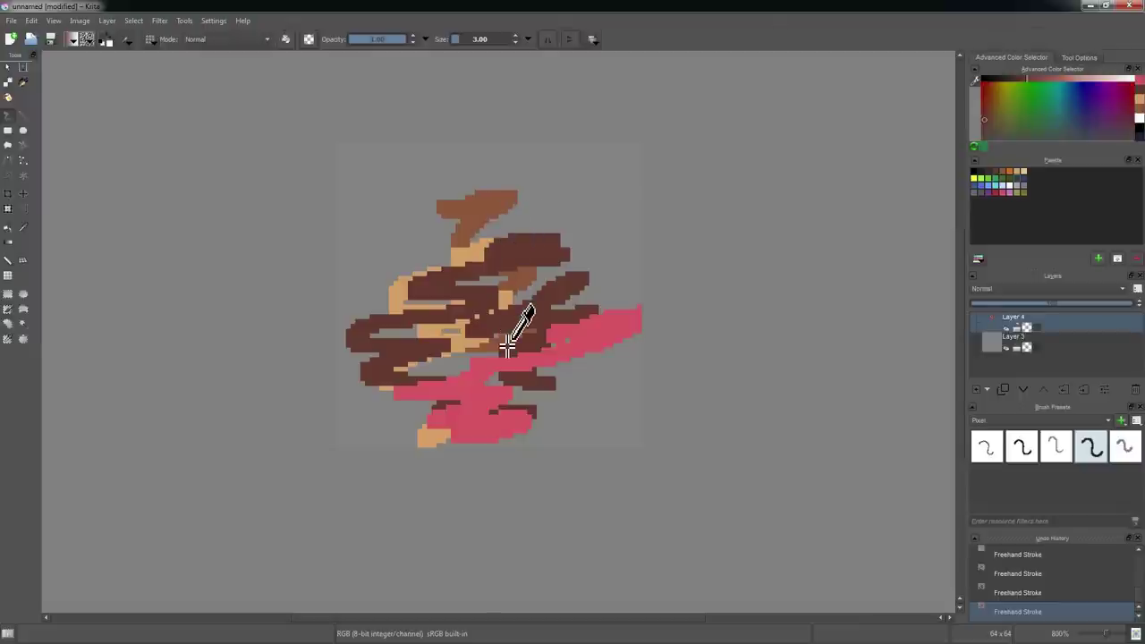
{"action": "left_click", "coordinate": [449, 361], "text": "ctrl"}
{"action": "left_click", "coordinate": [457, 387], "text": "ctrl"}
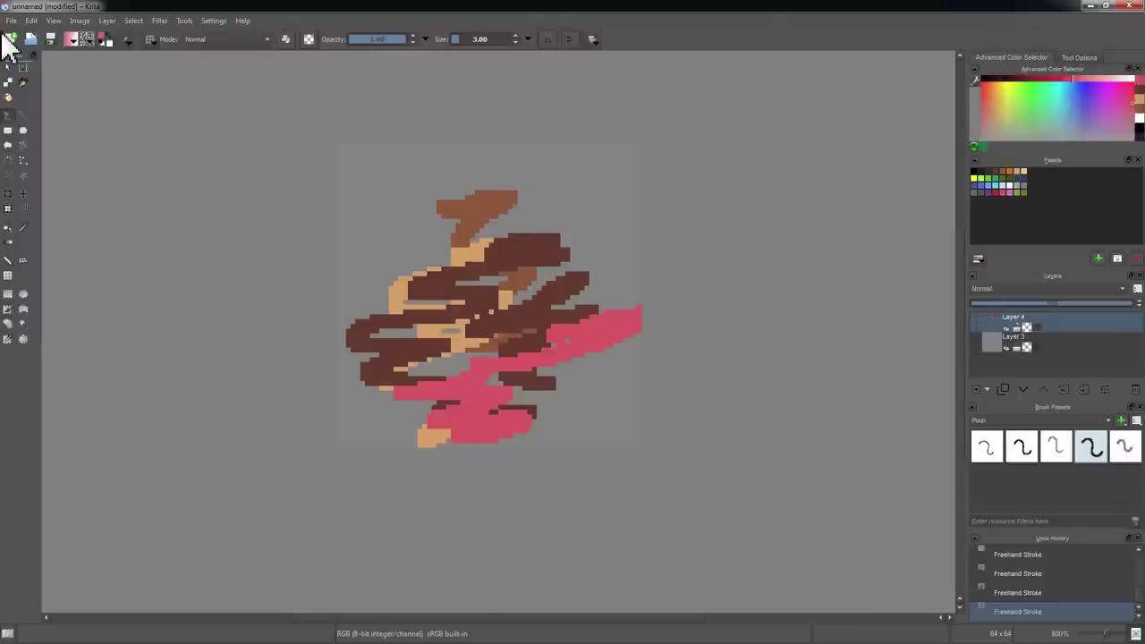
- Paint a pink zigzag over the upper part of the drawing and sample the gray background color
{"action": "left_click", "coordinate": [448, 167]}
{"action": "mouse_move", "coordinate": [424, 190]}
{"action": "left_mouse_down"}
{"action": "mouse_move", "coordinate": [518, 223]}
{"action": "mouse_move", "coordinate": [440, 285]}
{"action": "mouse_move", "coordinate": [477, 309]}
{"action": "left_mouse_up"}
{"action": "left_click", "coordinate": [573, 208], "text": "ctrl"}
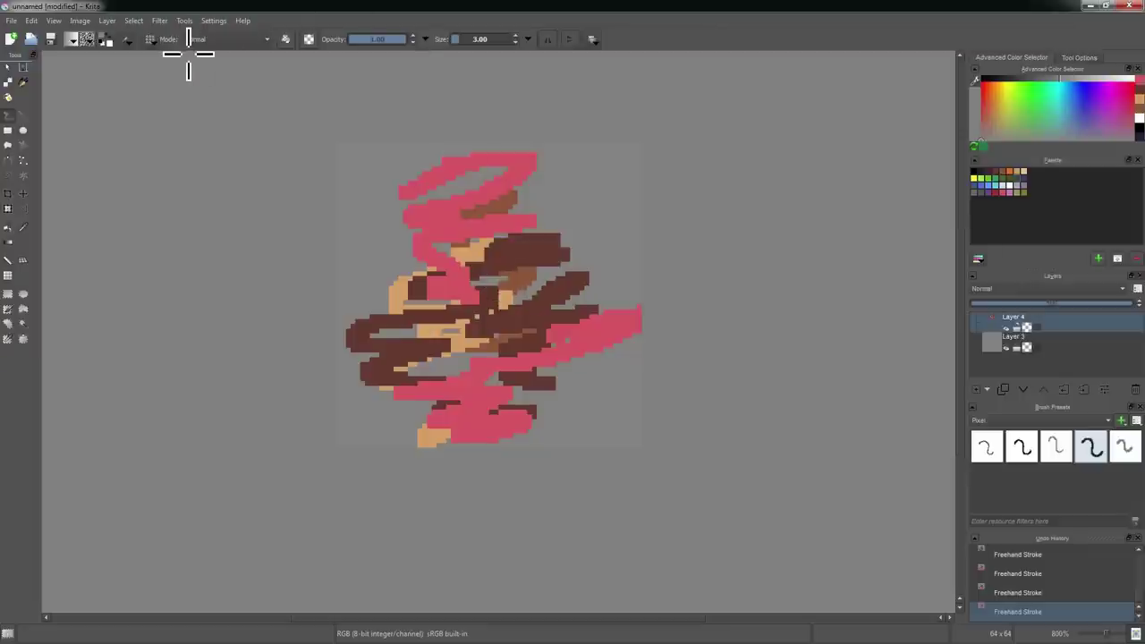
- Set the cursor shape to Brush Outline in the general preferences
{"action": "left_click", "coordinate": [211, 20]}
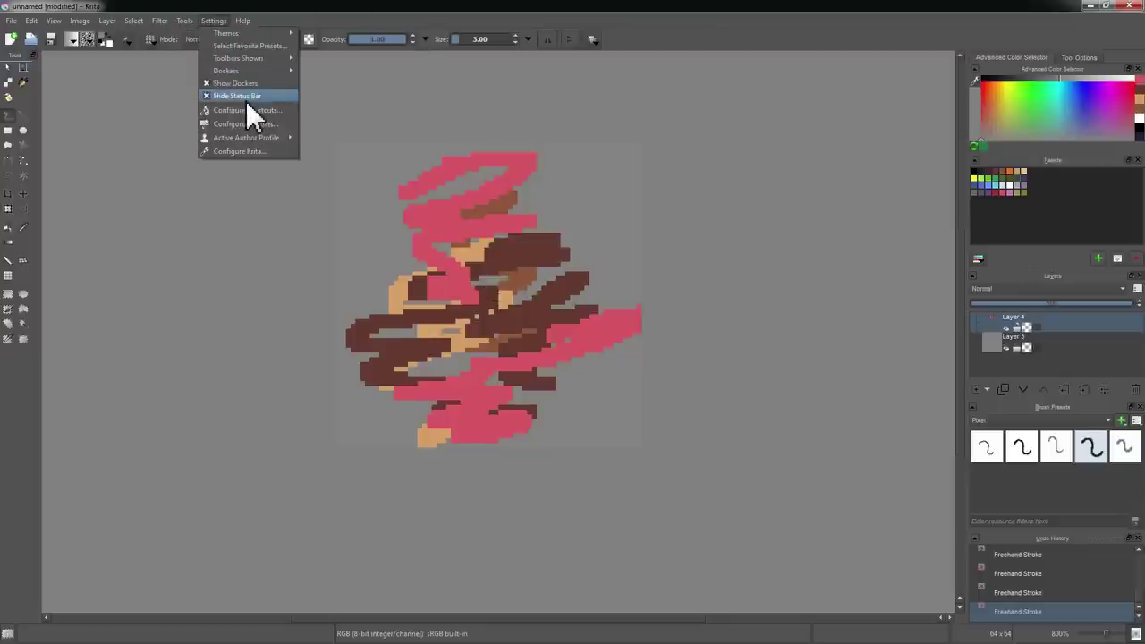
{"action": "left_click", "coordinate": [251, 152]}
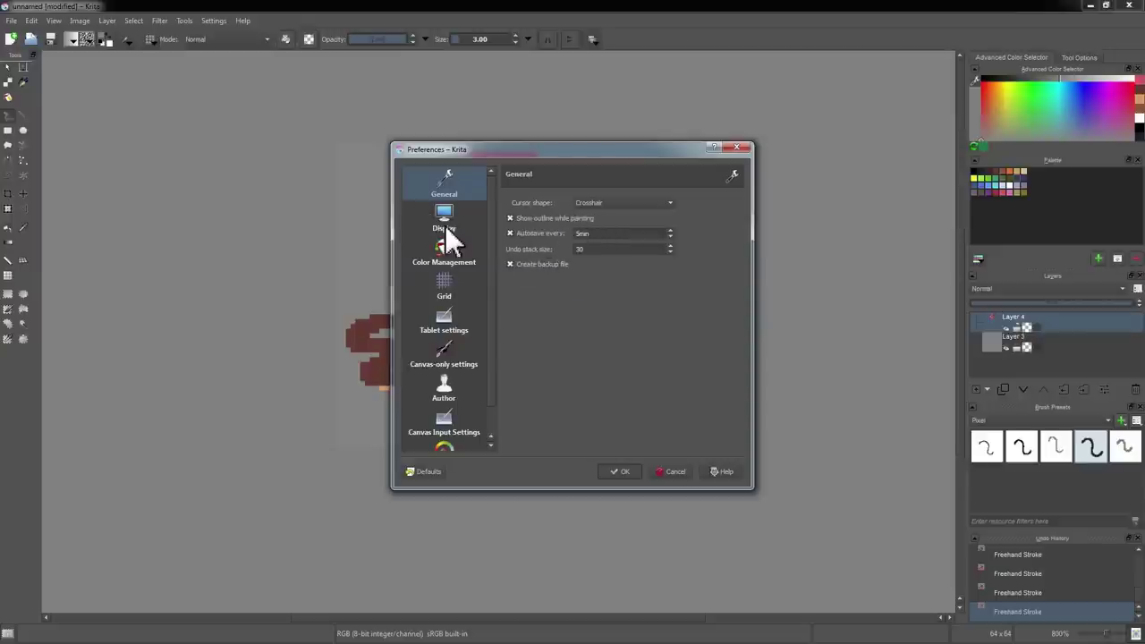
{"action": "left_click", "coordinate": [580, 203]}
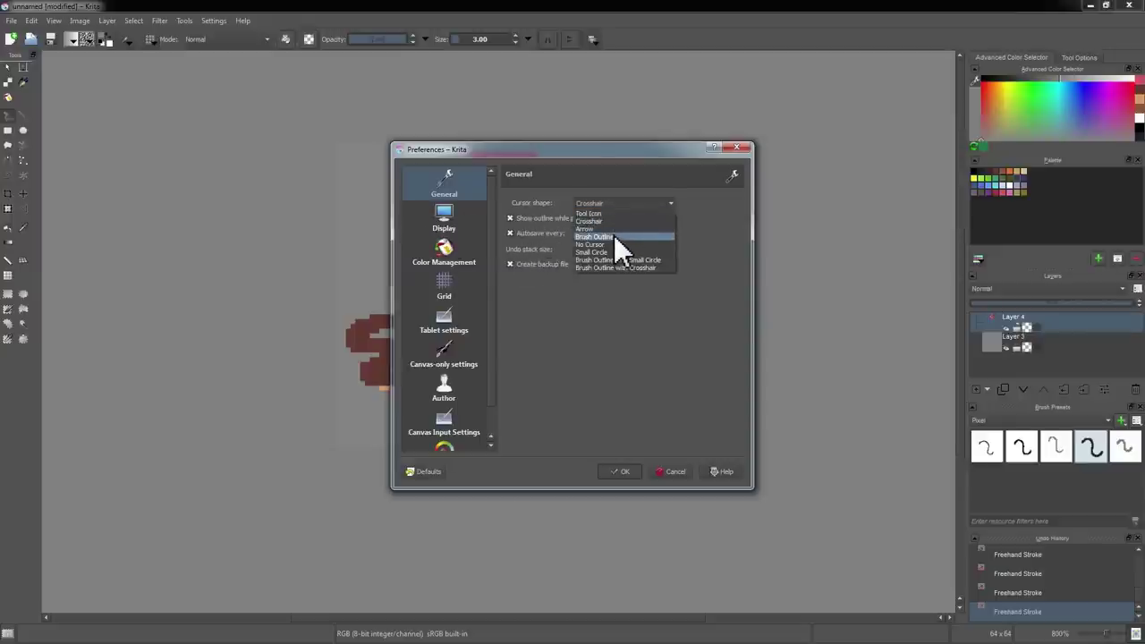
{"action": "left_click", "coordinate": [613, 236]}
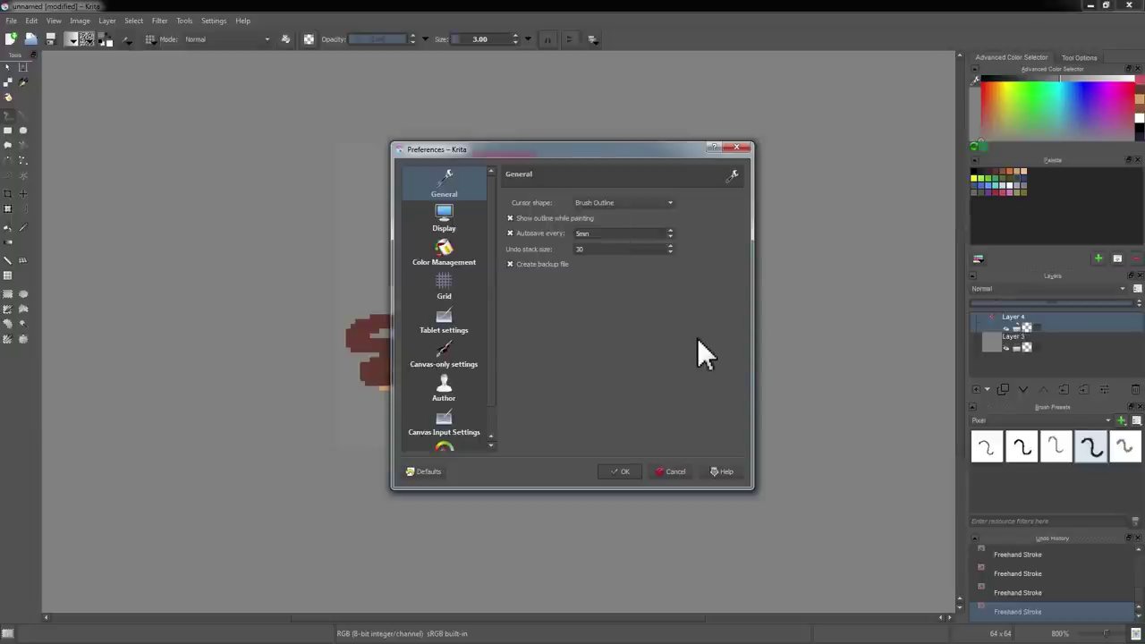
{"action": "left_click", "coordinate": [624, 471]}
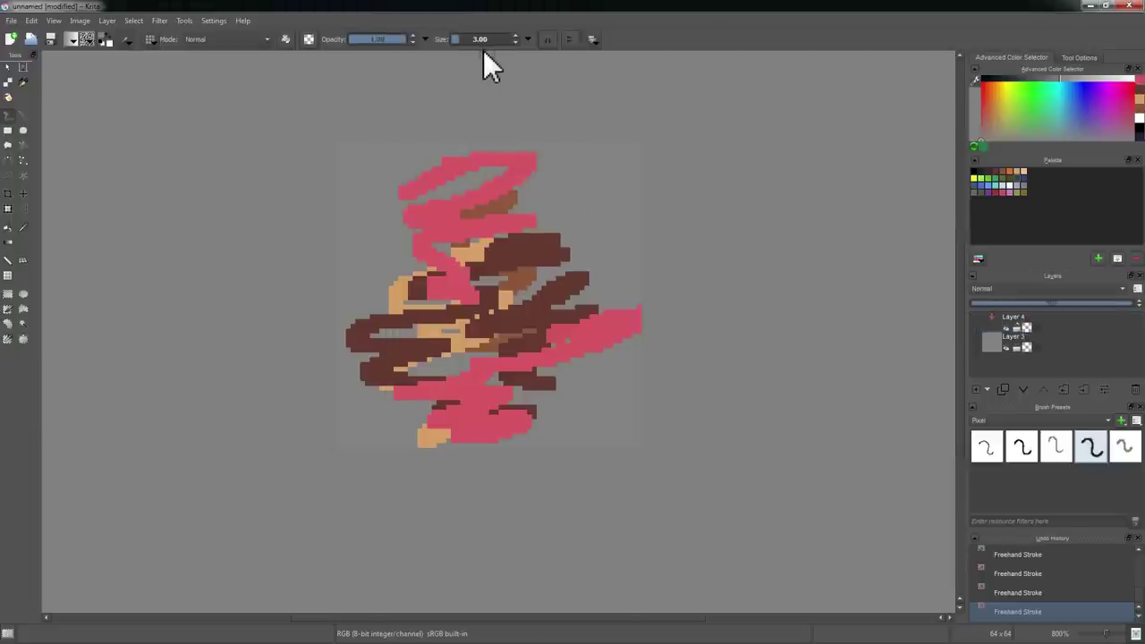
- Set the brush size to 1.00 and paint thin gray scribbles over the upper strokes and turquoise-green ones across the drawing's right side
{"action": "type", "text": "1"}
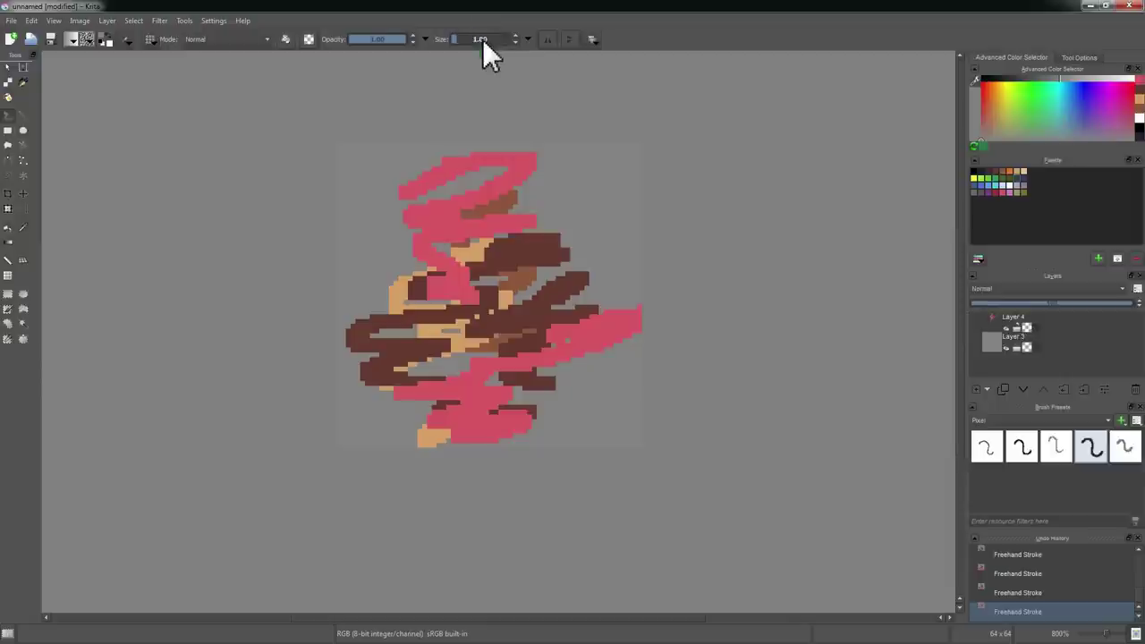
{"action": "mouse_move", "coordinate": [515, 207]}
{"action": "left_mouse_down"}
{"action": "mouse_move", "coordinate": [458, 191]}
{"action": "mouse_move", "coordinate": [453, 251]}
{"action": "left_mouse_up"}
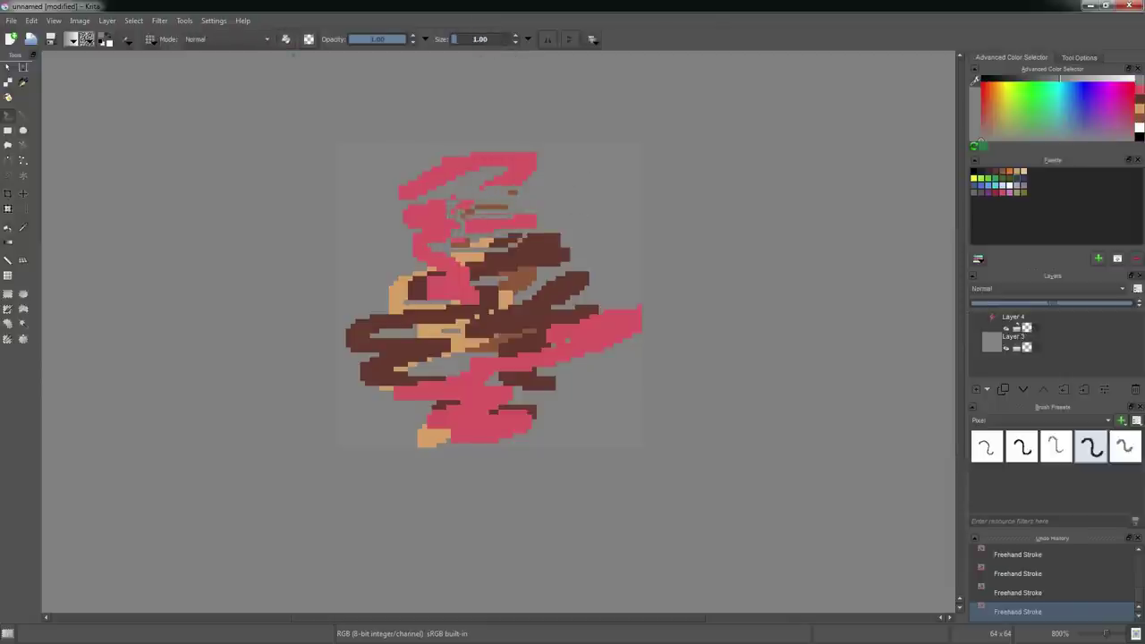
{"action": "left_click", "coordinate": [1051, 94]}
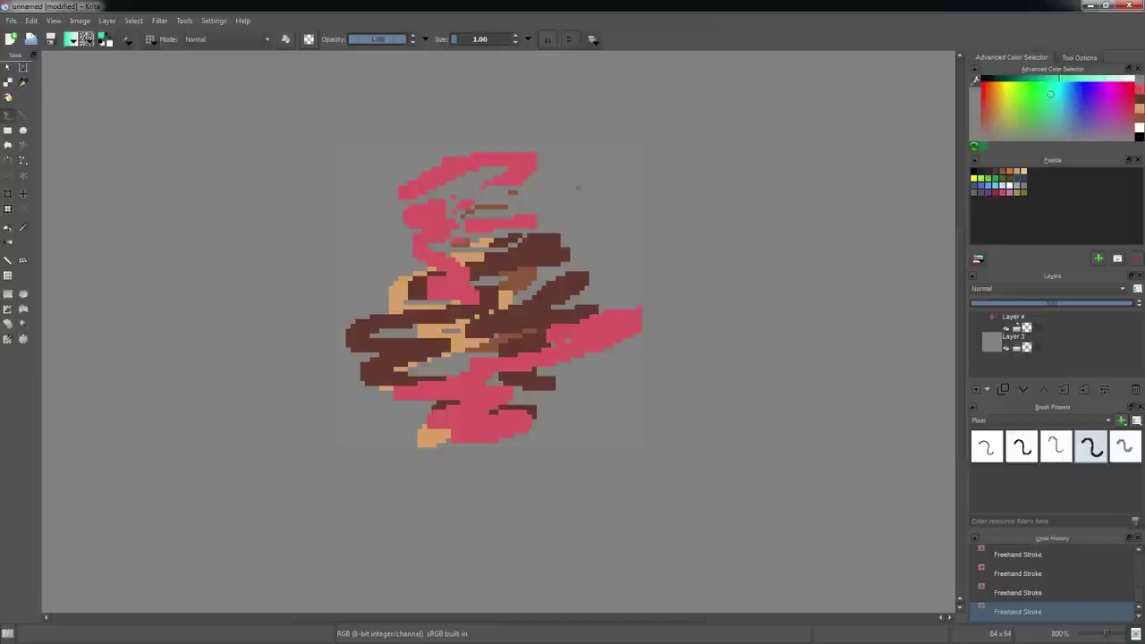
{"action": "mouse_move", "coordinate": [597, 182]}
{"action": "left_mouse_down"}
{"action": "mouse_move", "coordinate": [538, 216]}
{"action": "mouse_move", "coordinate": [558, 241]}
{"action": "mouse_move", "coordinate": [641, 260]}
{"action": "mouse_move", "coordinate": [562, 151]}
{"action": "mouse_move", "coordinate": [518, 315]}
{"action": "mouse_move", "coordinate": [556, 354]}
{"action": "left_mouse_up"}
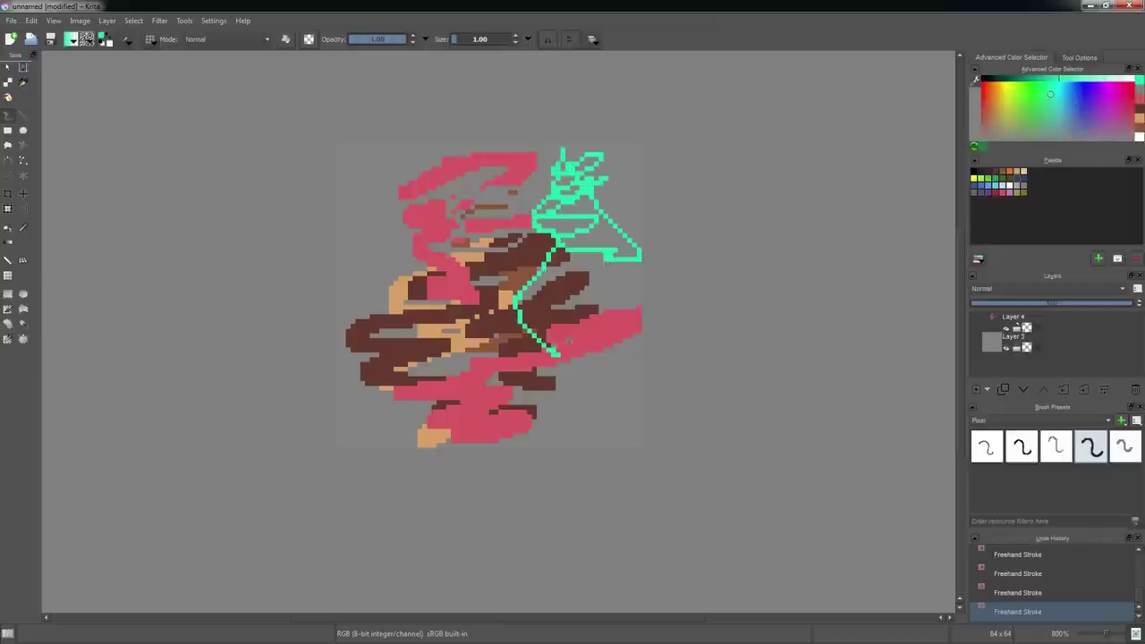
{"action": "left_click_drag", "start_coordinate": [577, 329], "coordinate": [573, 342]}
- Set the cursor shape to Crosshair in the general preferences
{"action": "left_click", "coordinate": [214, 21]}
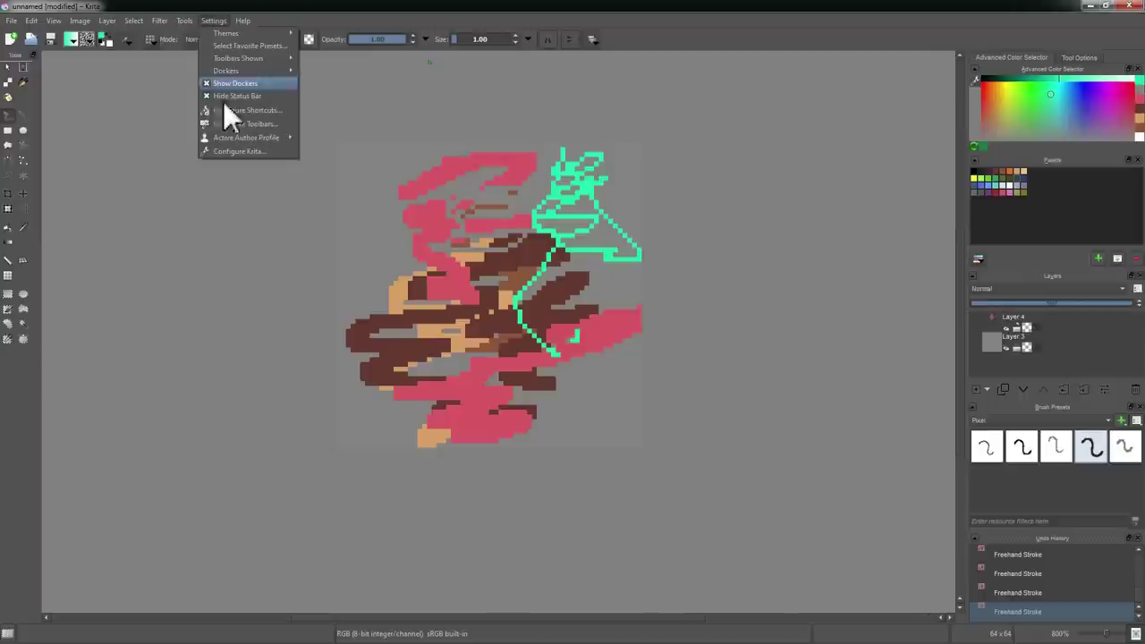
{"action": "left_click", "coordinate": [246, 152]}
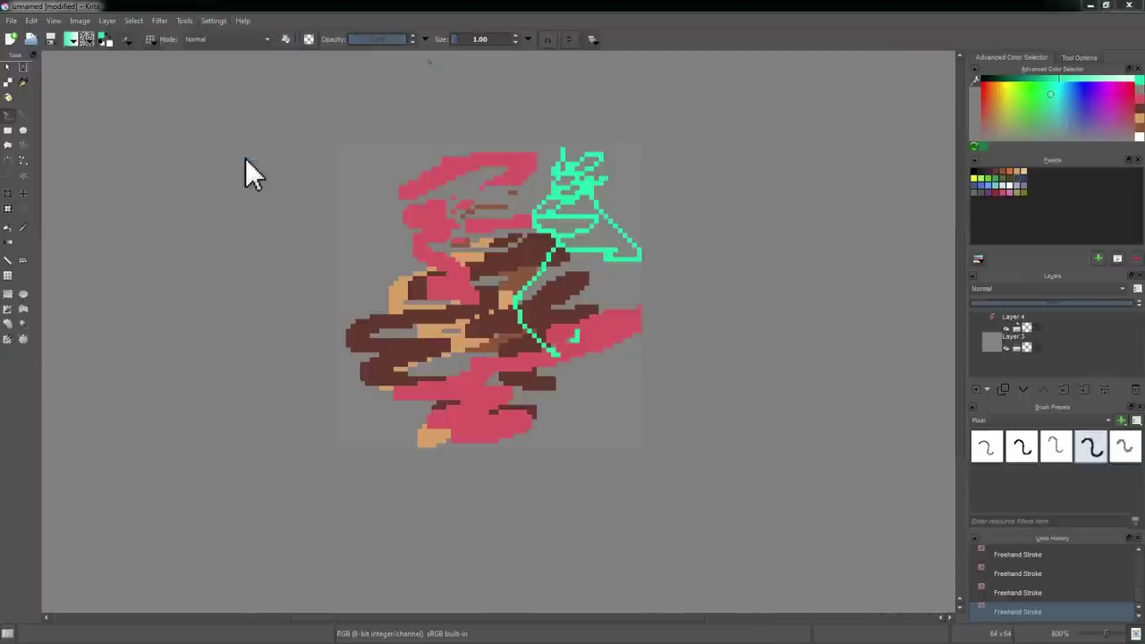
{"action": "left_click", "coordinate": [643, 204]}
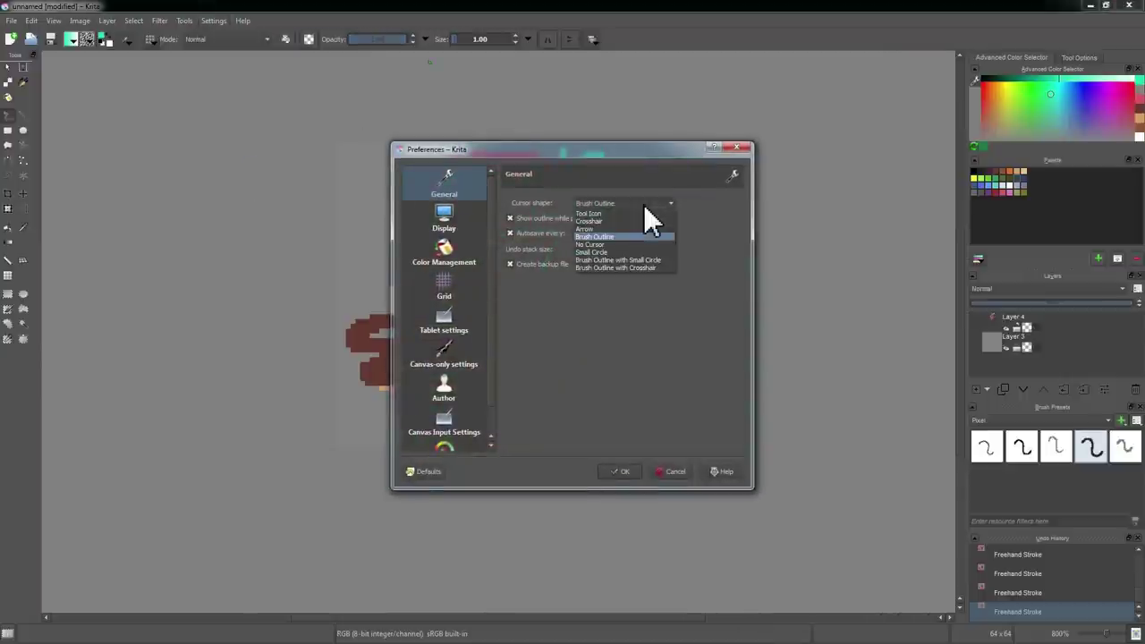
{"action": "left_click", "coordinate": [597, 222]}
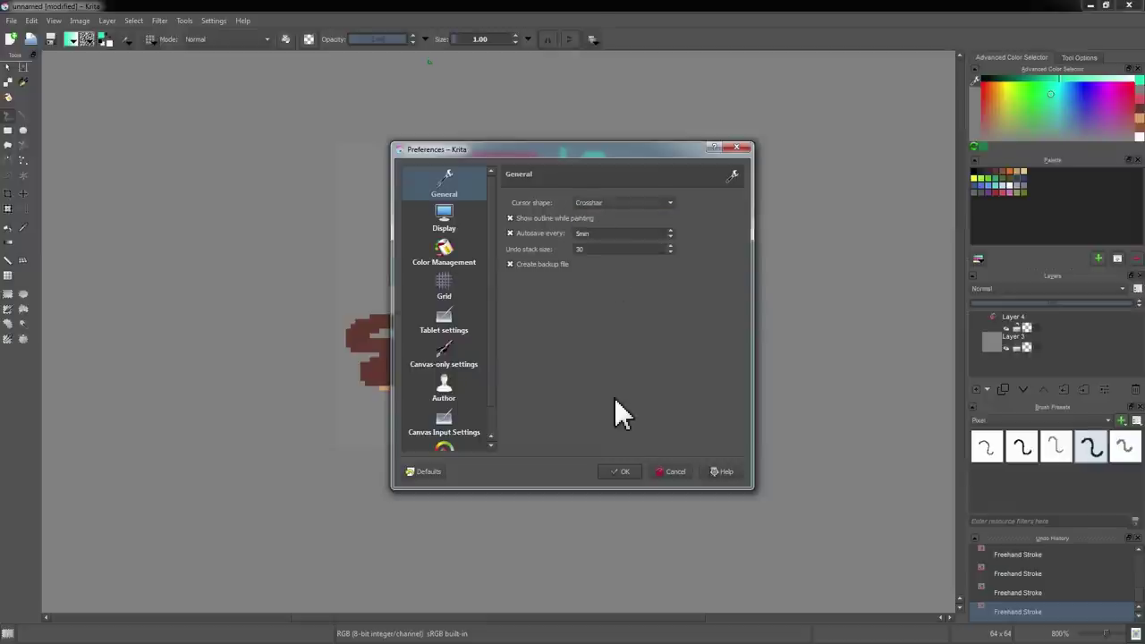
{"action": "left_click", "coordinate": [624, 472]}
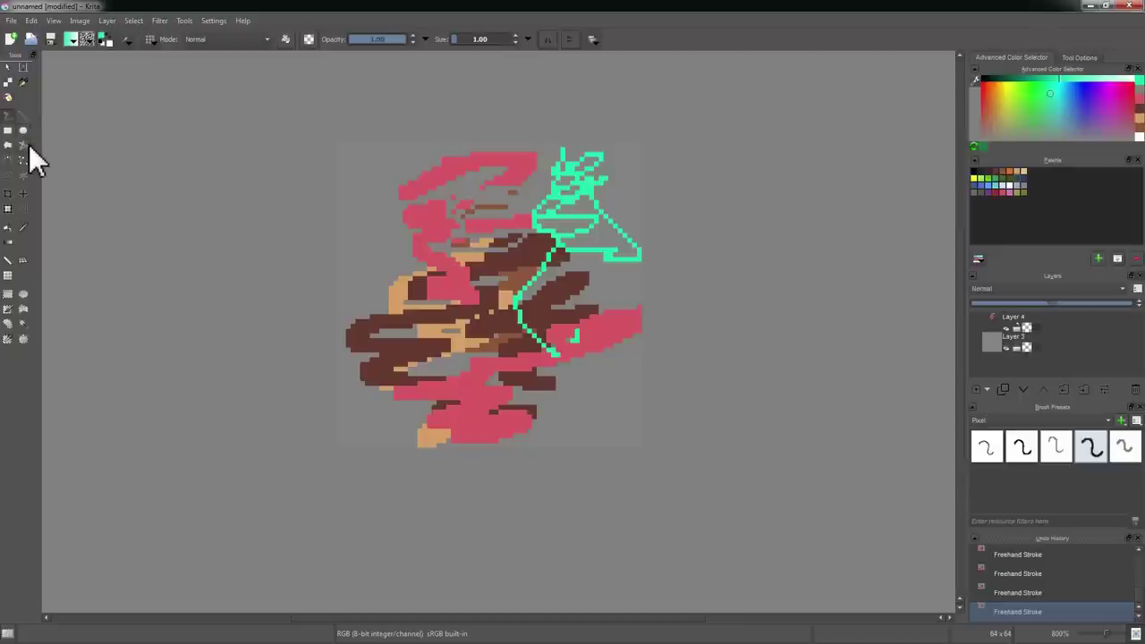
- Try the Fill tool's cursor over the canvas and paint a thin turquoise-green freehand zigzag across the pink strokes
{"action": "left_click", "coordinate": [7, 227]}
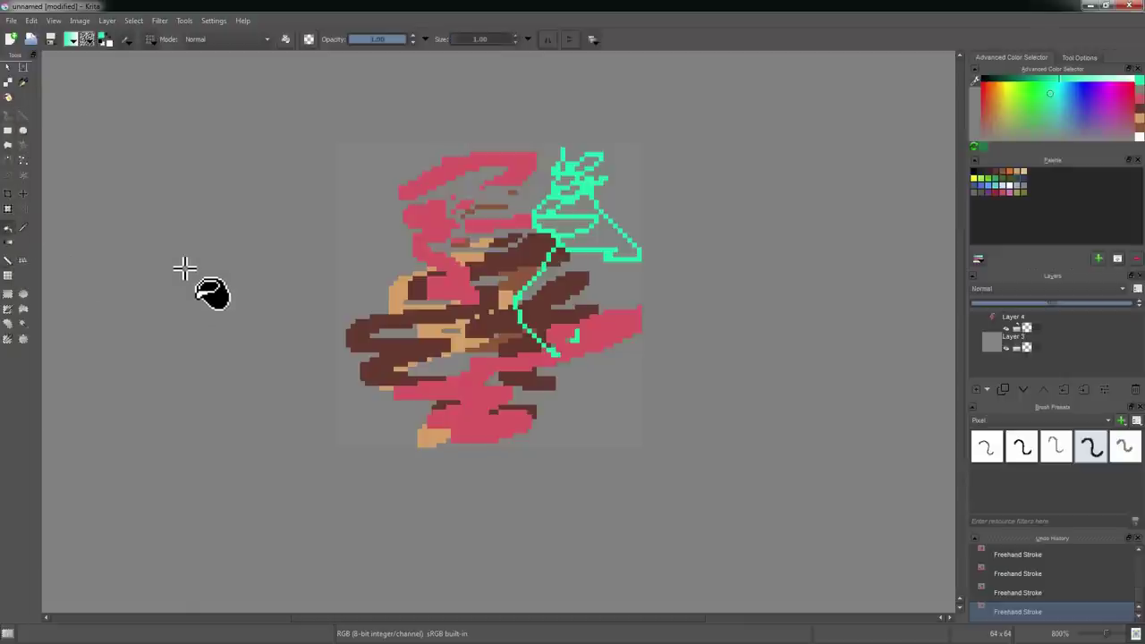
{"action": "mouse_move", "coordinate": [439, 173]}
{"action": "left_mouse_down"}
{"action": "mouse_move", "coordinate": [487, 251]}
{"action": "mouse_move", "coordinate": [486, 332]}
{"action": "mouse_move", "coordinate": [450, 327]}
{"action": "left_mouse_up"}
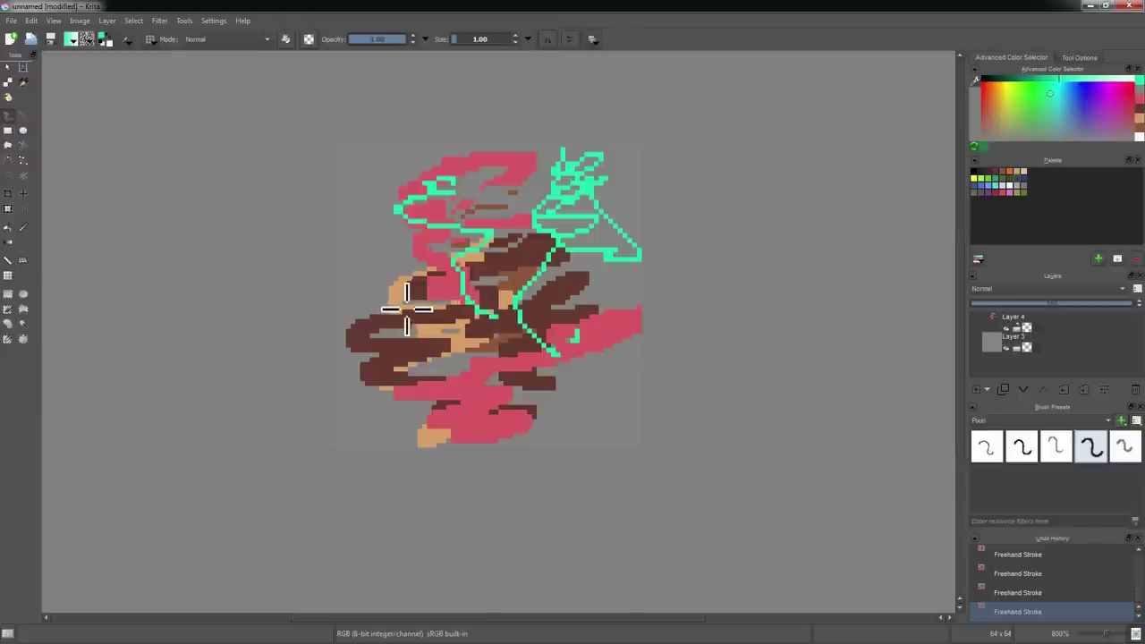